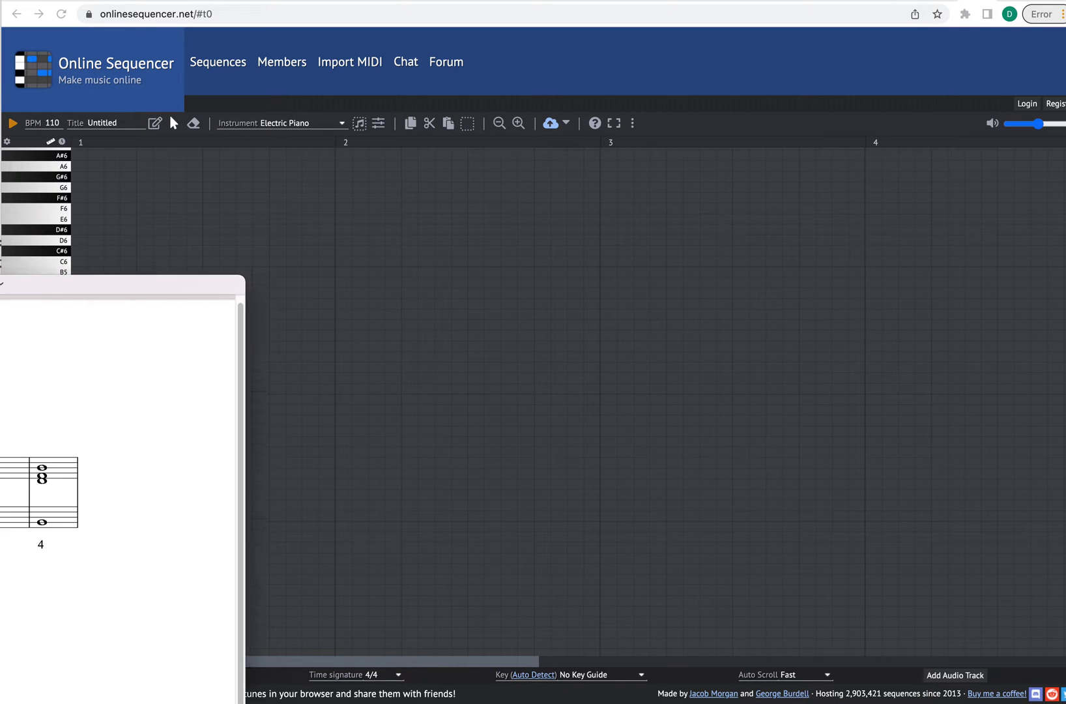
Bring the chord chart to the centre to review it, then move it off to the lower left
drag(0, 294, 523, 274)
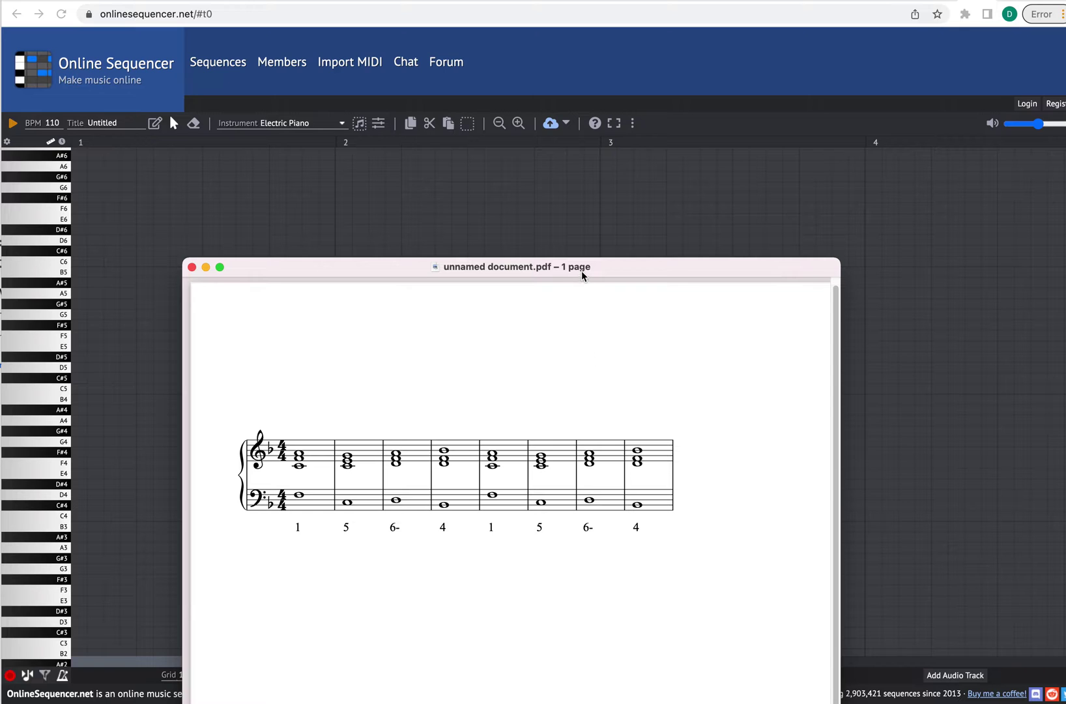
drag(577, 267, 83, 396)
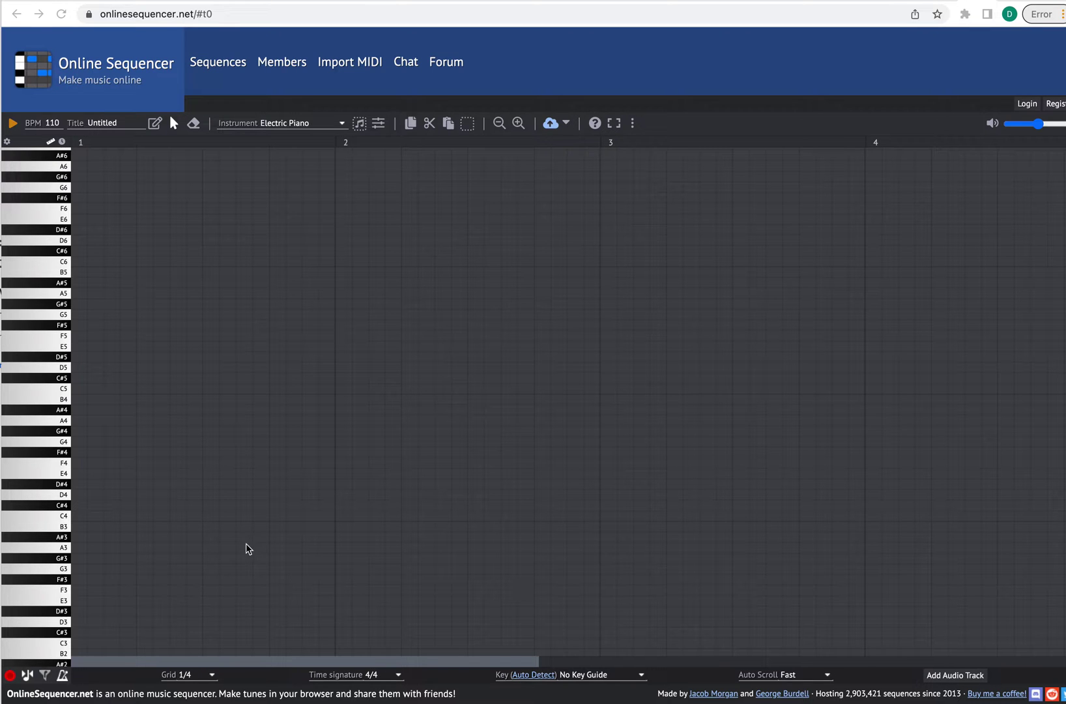
scroll(230, 545, up, 2)
scroll(230, 546, up, 3)
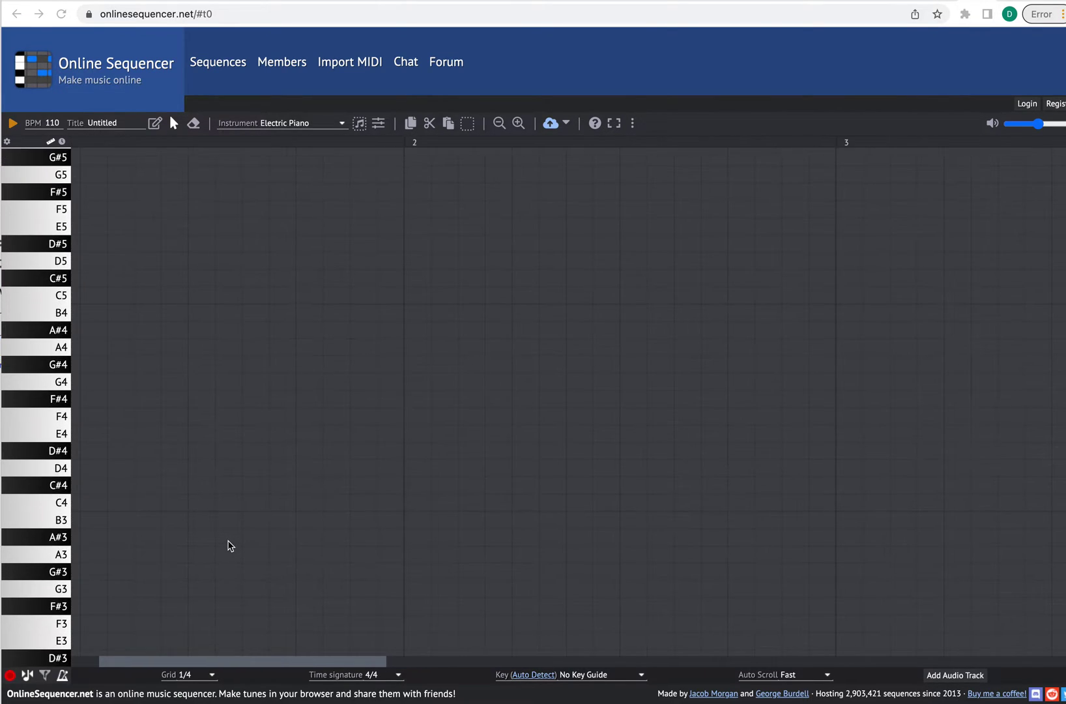
scroll(227, 544, left, 3)
scroll(222, 543, up, 3)
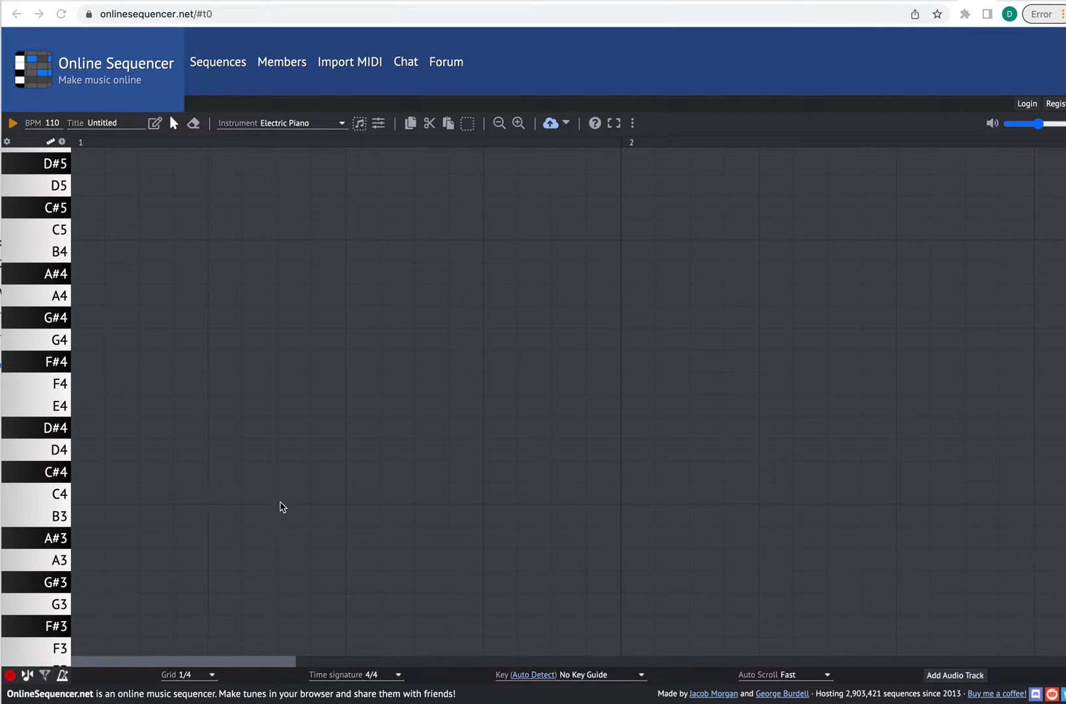
scroll(265, 493, down, 10)
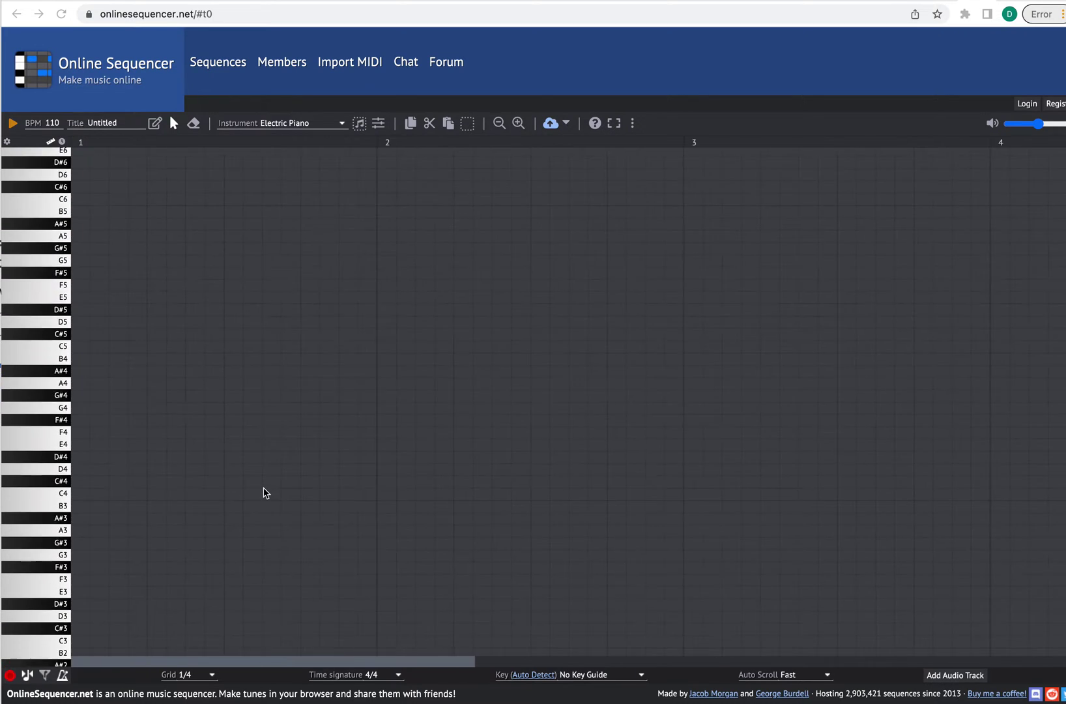
scroll(265, 493, up, 2)
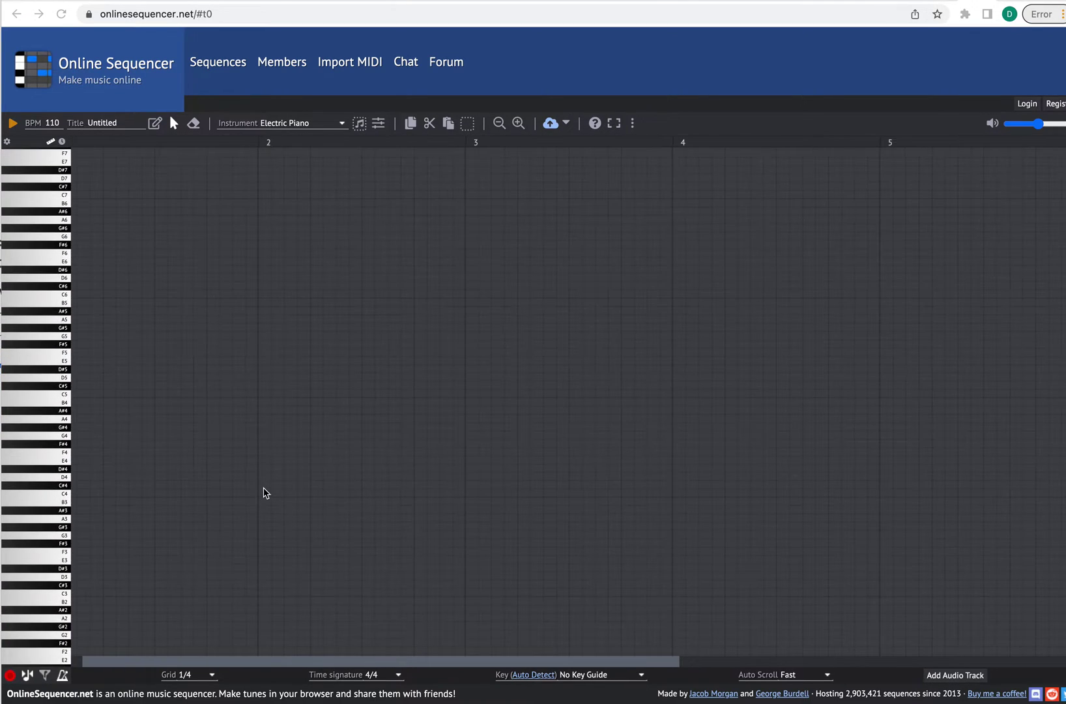
scroll(266, 493, down, 2)
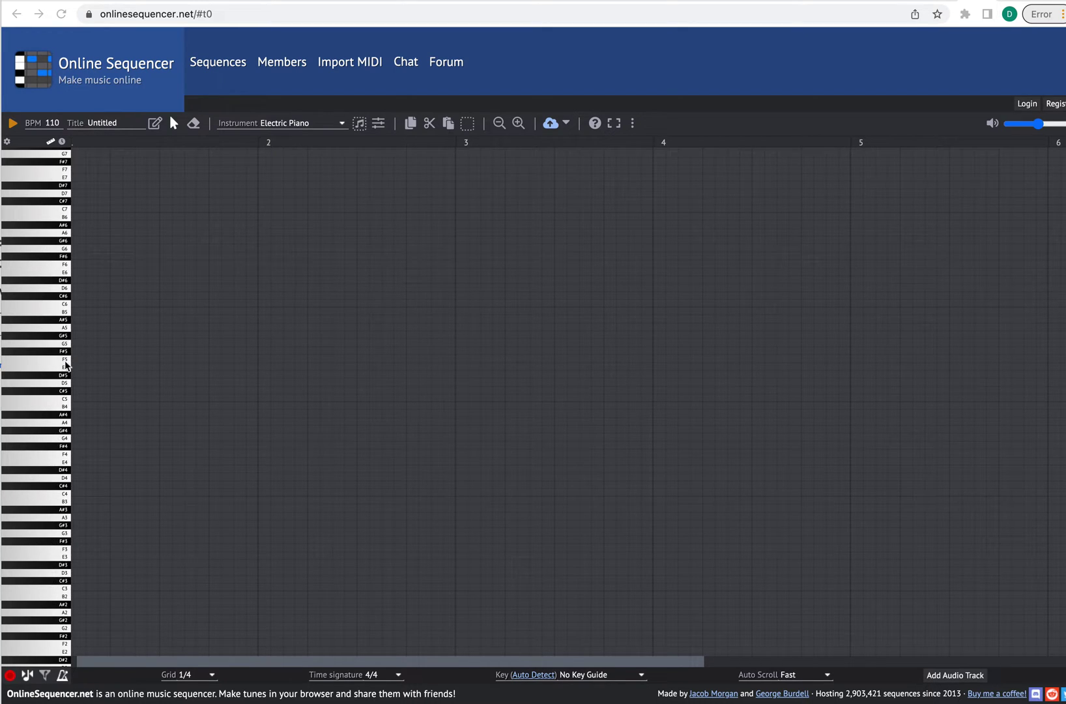
click(29, 495)
click(45, 496)
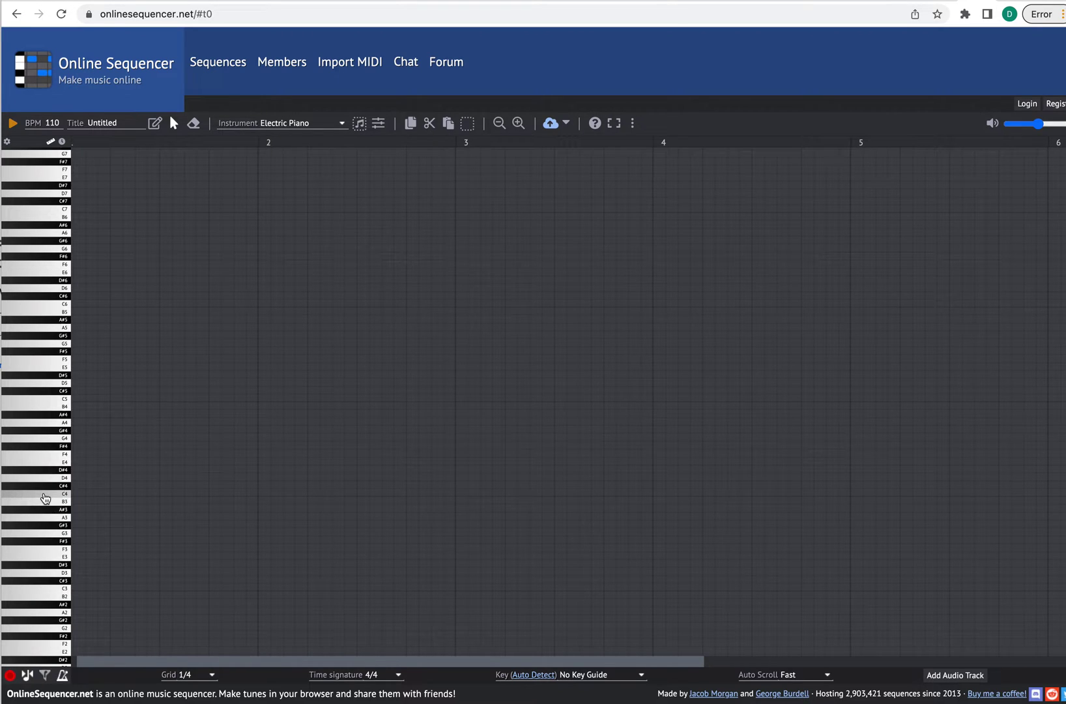
click(44, 485)
click(43, 479)
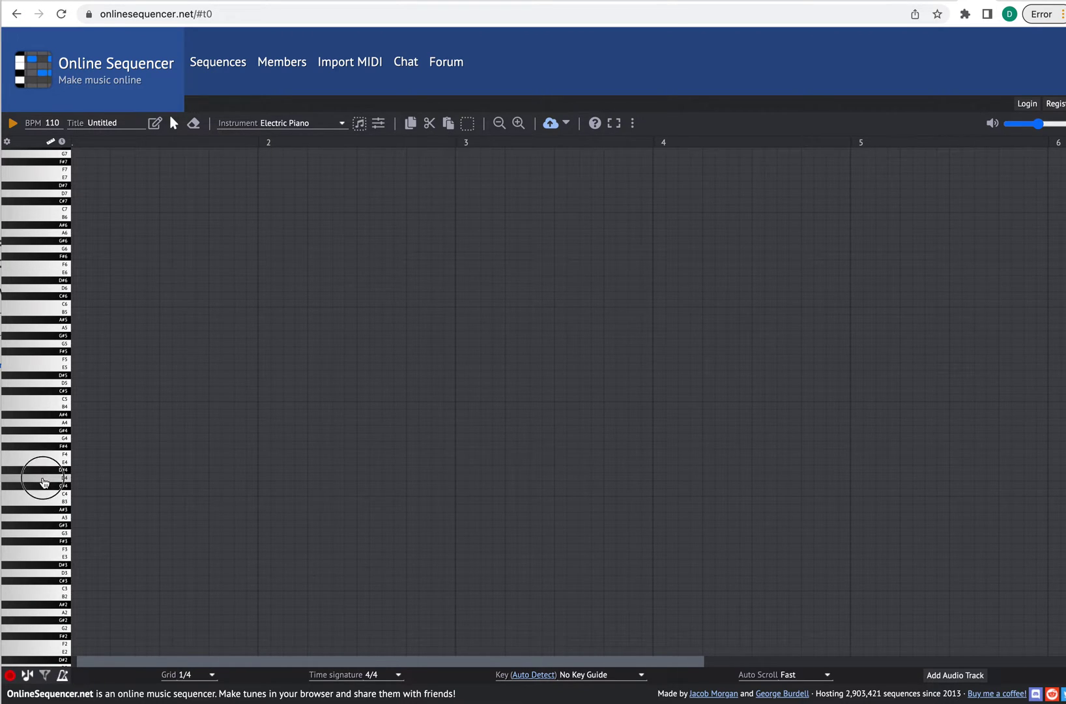
click(45, 470)
click(45, 456)
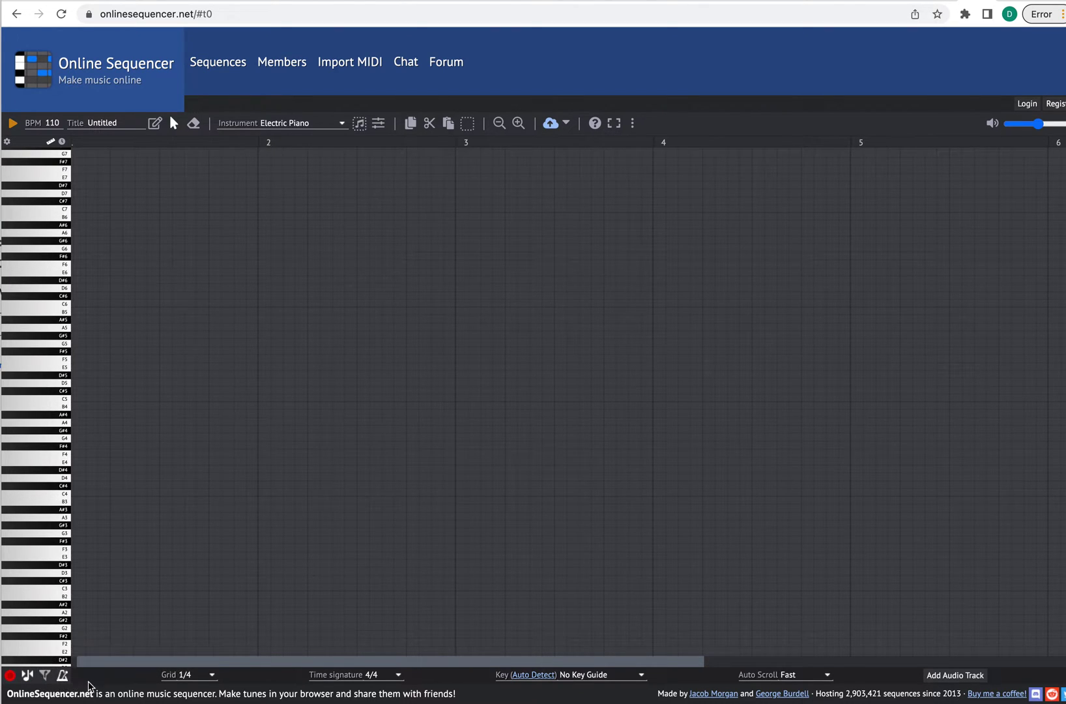
click(11, 676)
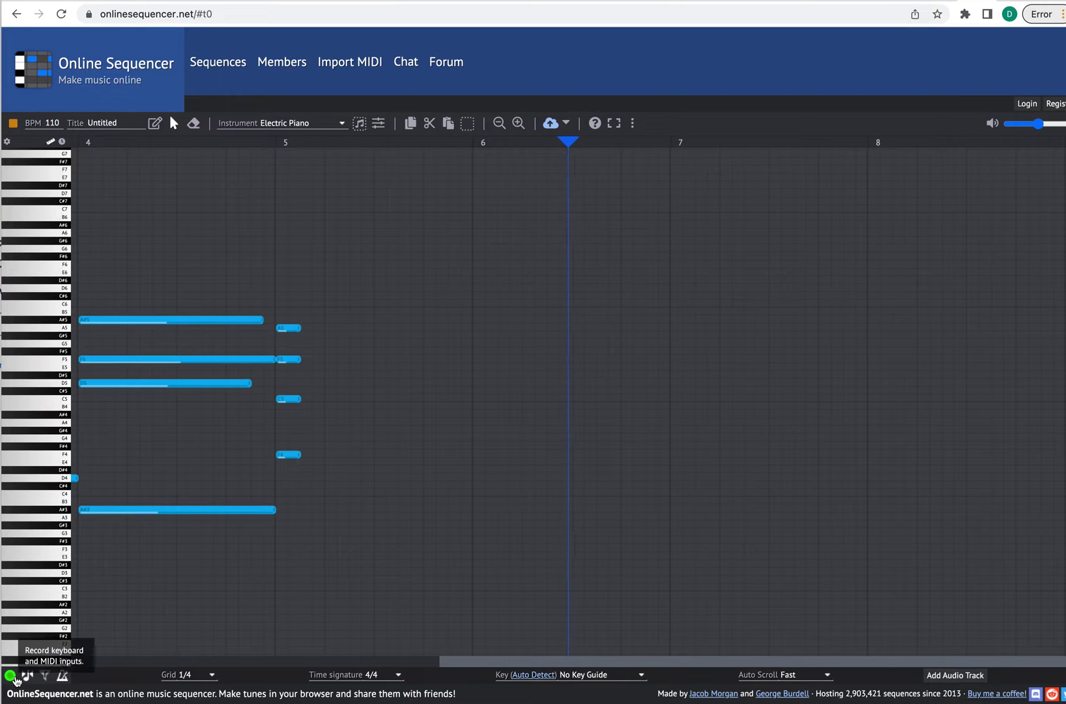
click(13, 677)
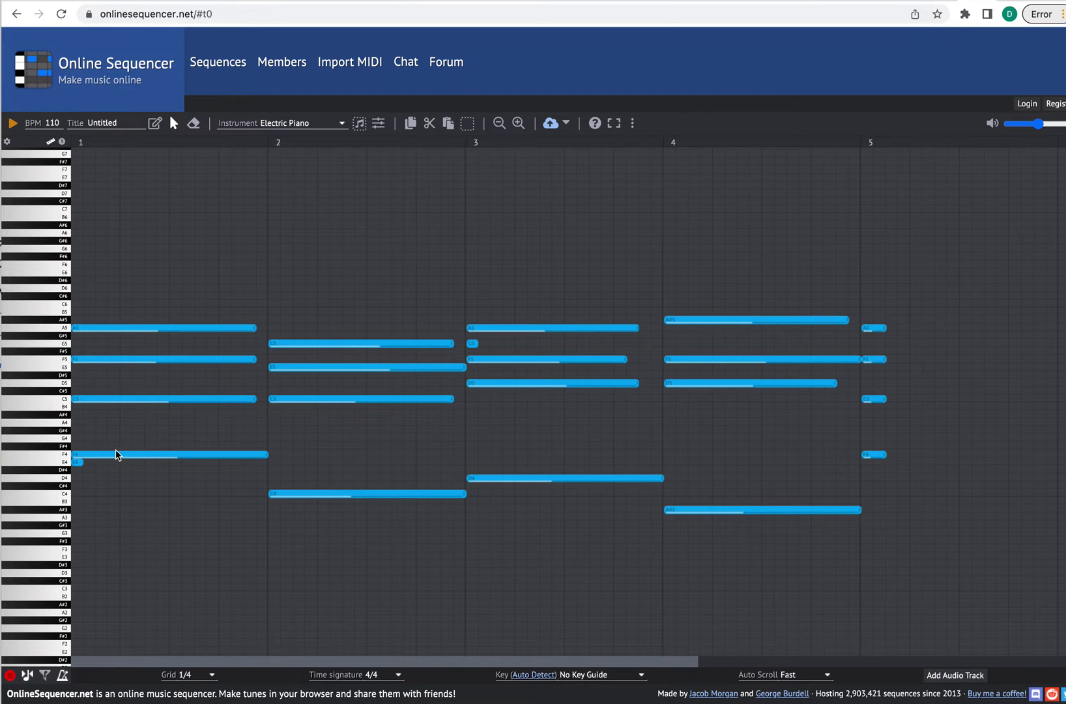
click(88, 460)
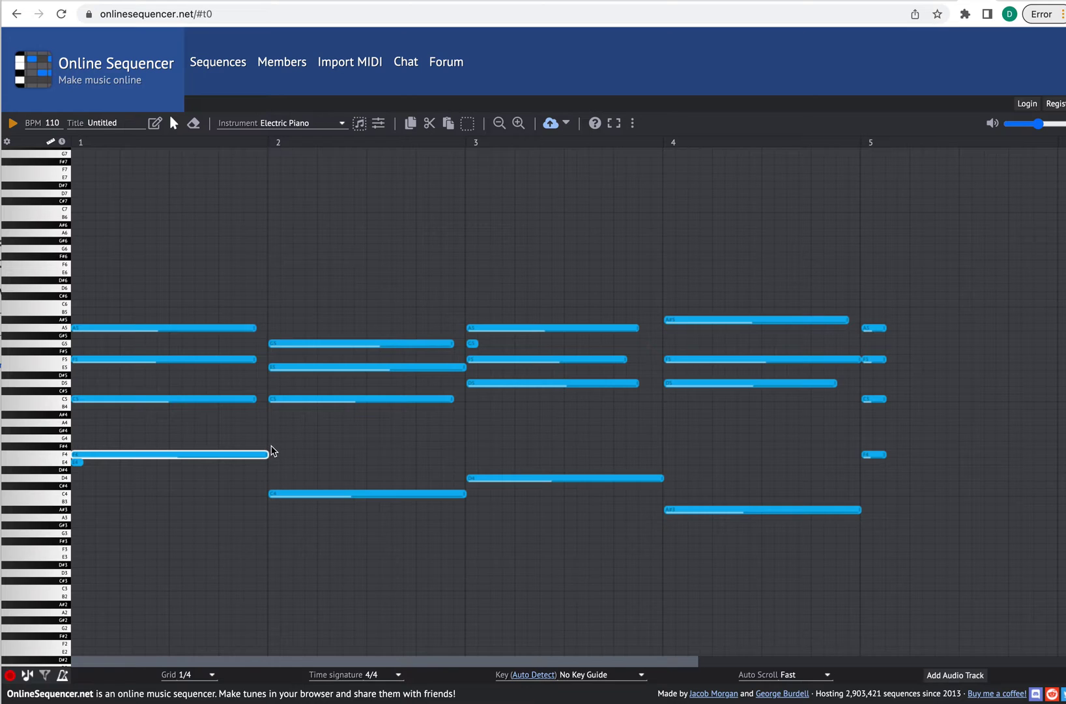
click(186, 399)
click(181, 359)
click(179, 334)
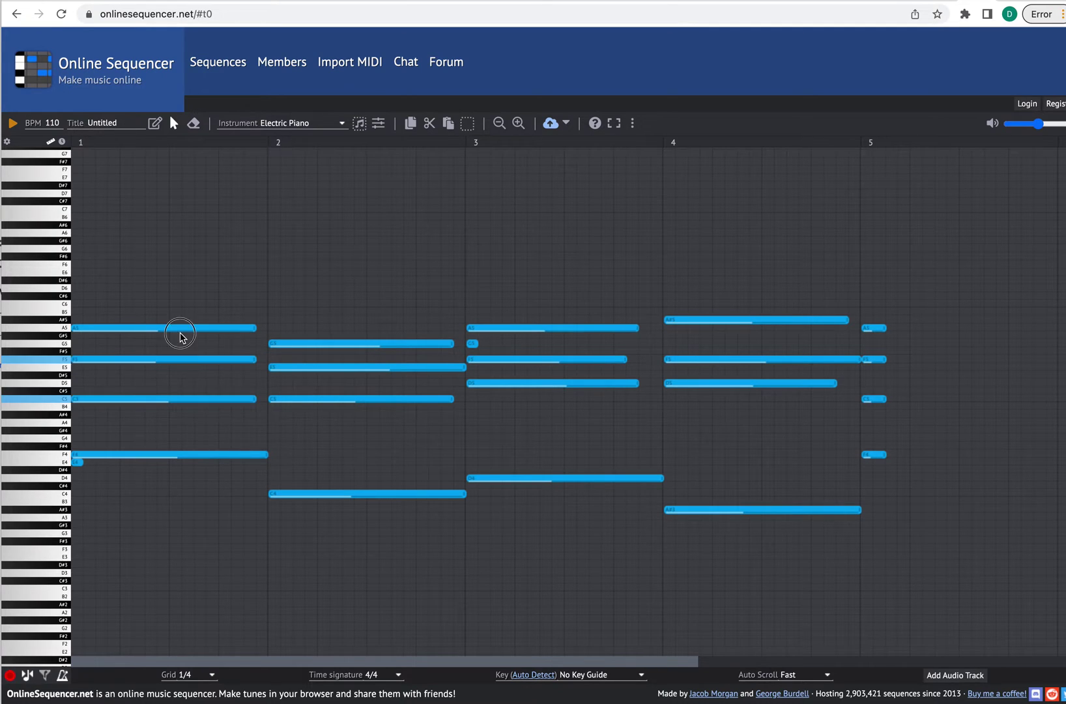
click(77, 462)
key(Delete)
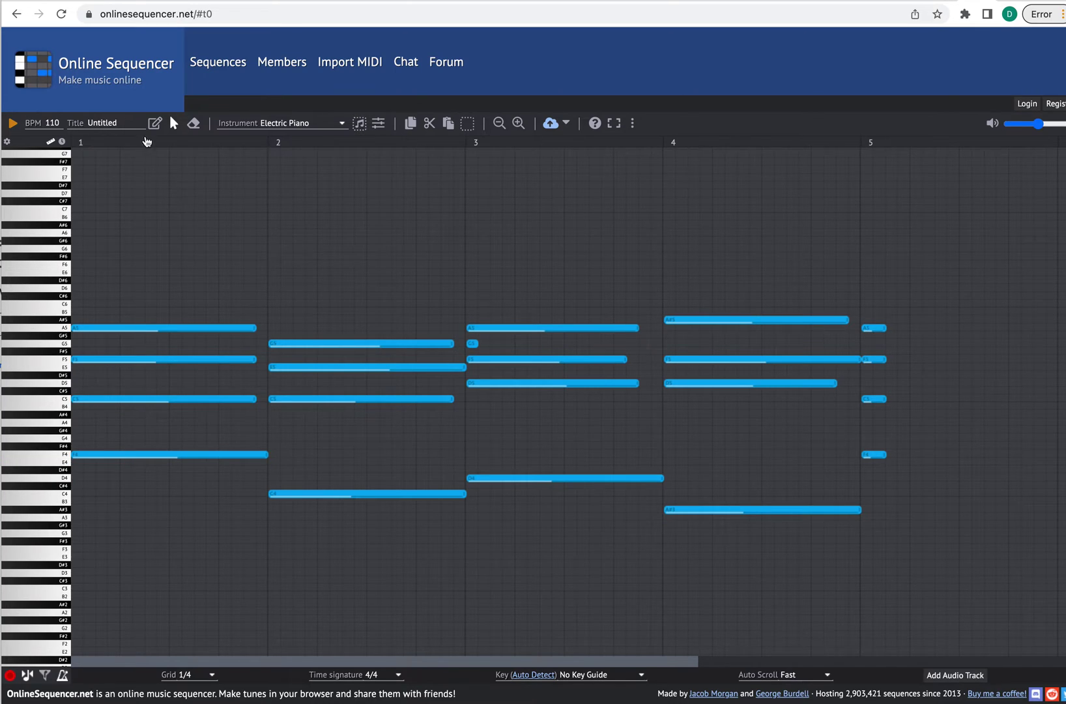
drag(972, 578, 70, 313)
key(Delete)
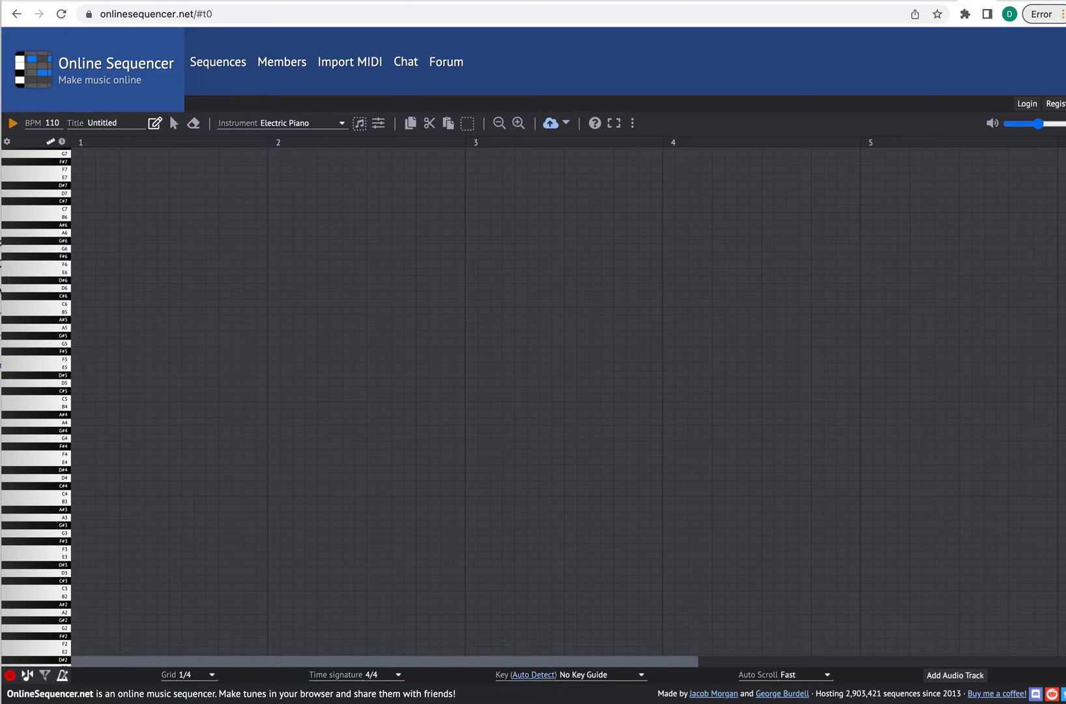
Check the chord chart, then place F4, C5, F5 and A5 at bar 1 beat 1
drag(0, 404, 911, 278)
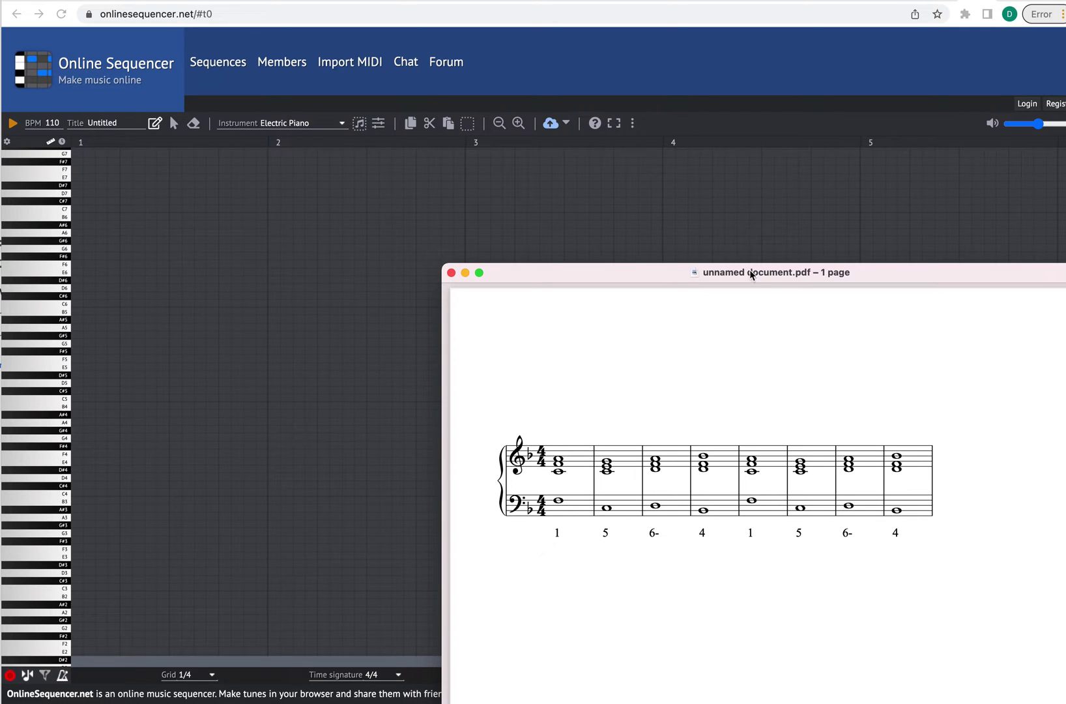
drag(752, 273, 0, 267)
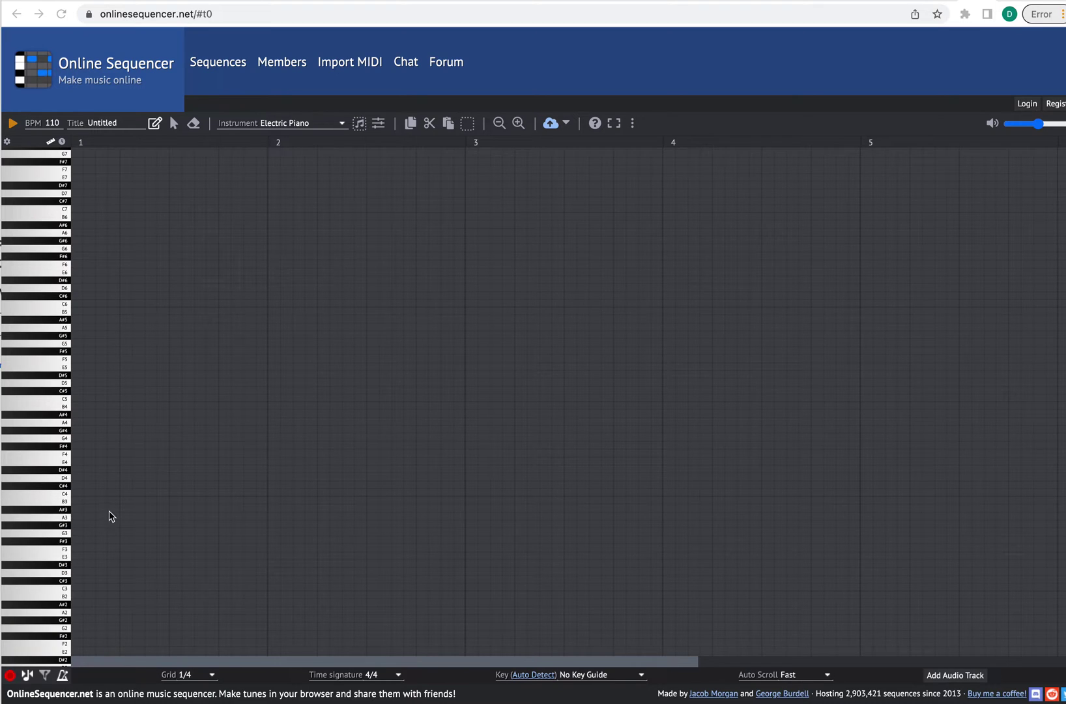
click(78, 455)
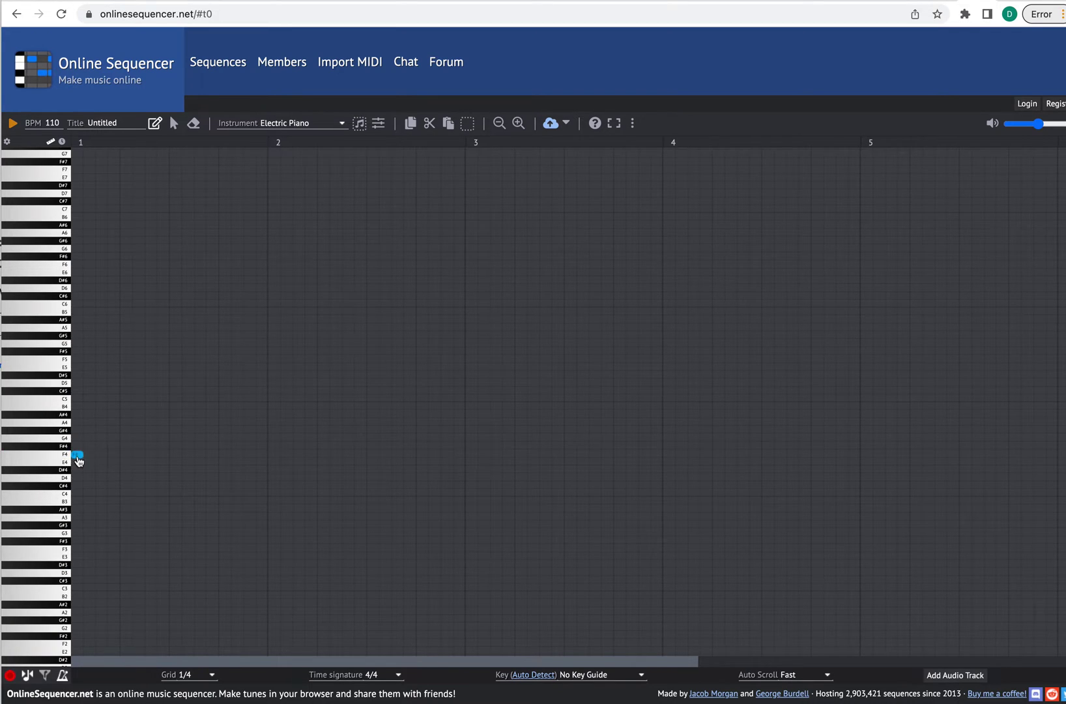
click(77, 399)
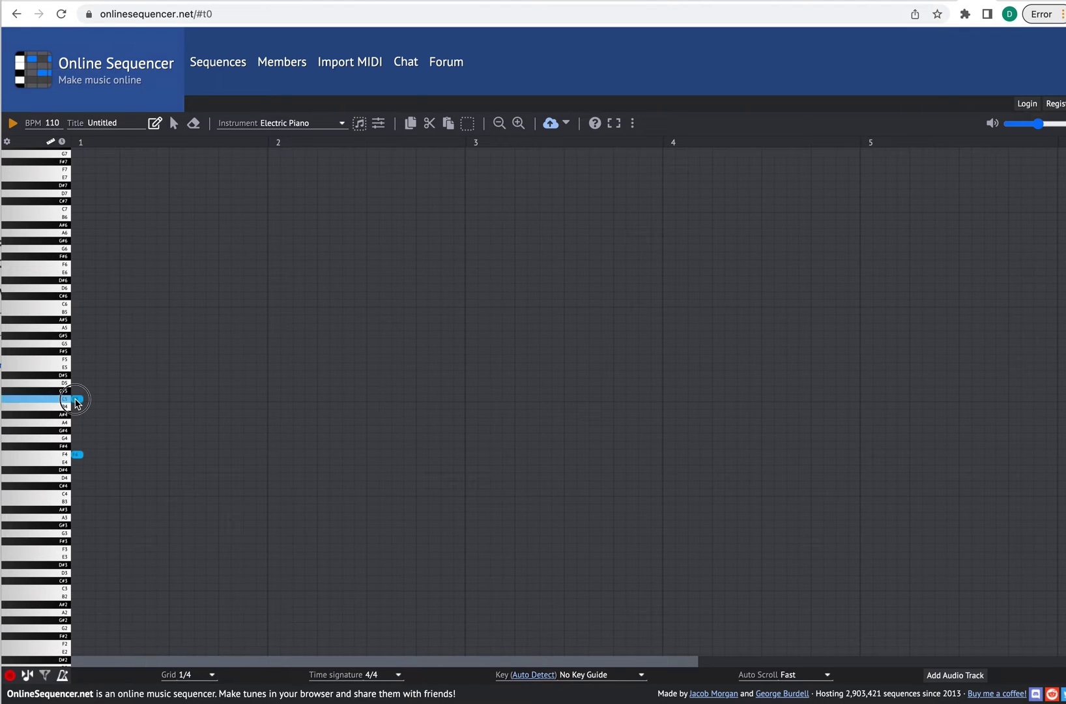
click(77, 359)
click(77, 327)
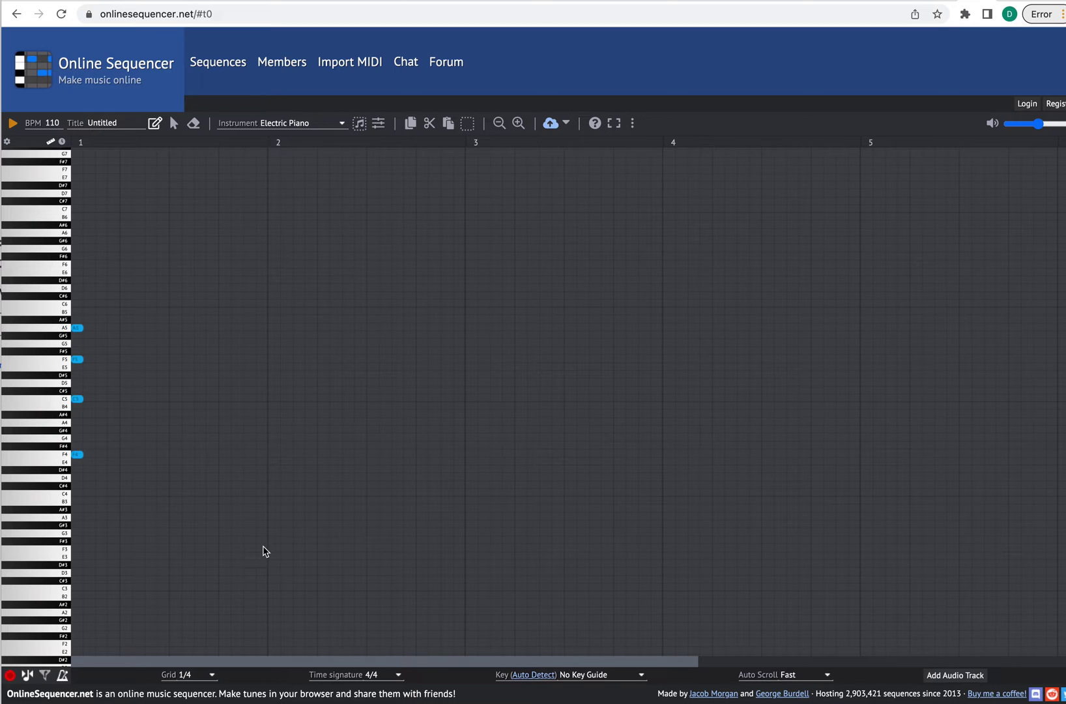
Play back the F major chord, zoom in on the piano roll, and glance at the chart again
click(13, 124)
click(518, 124)
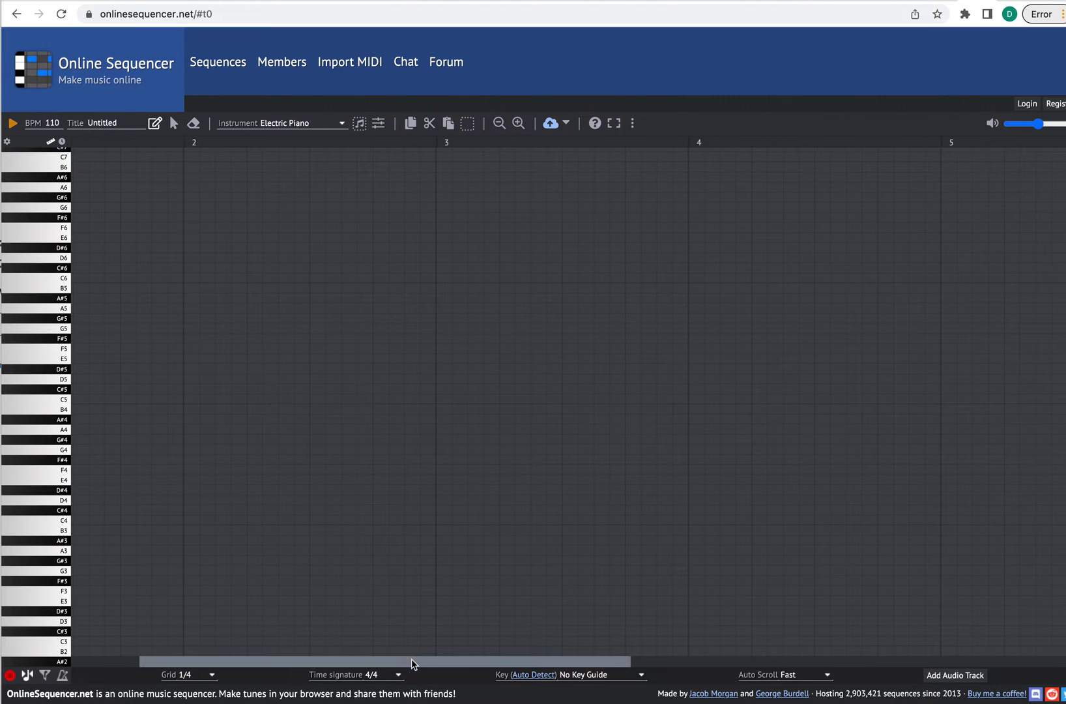
drag(414, 662, 249, 665)
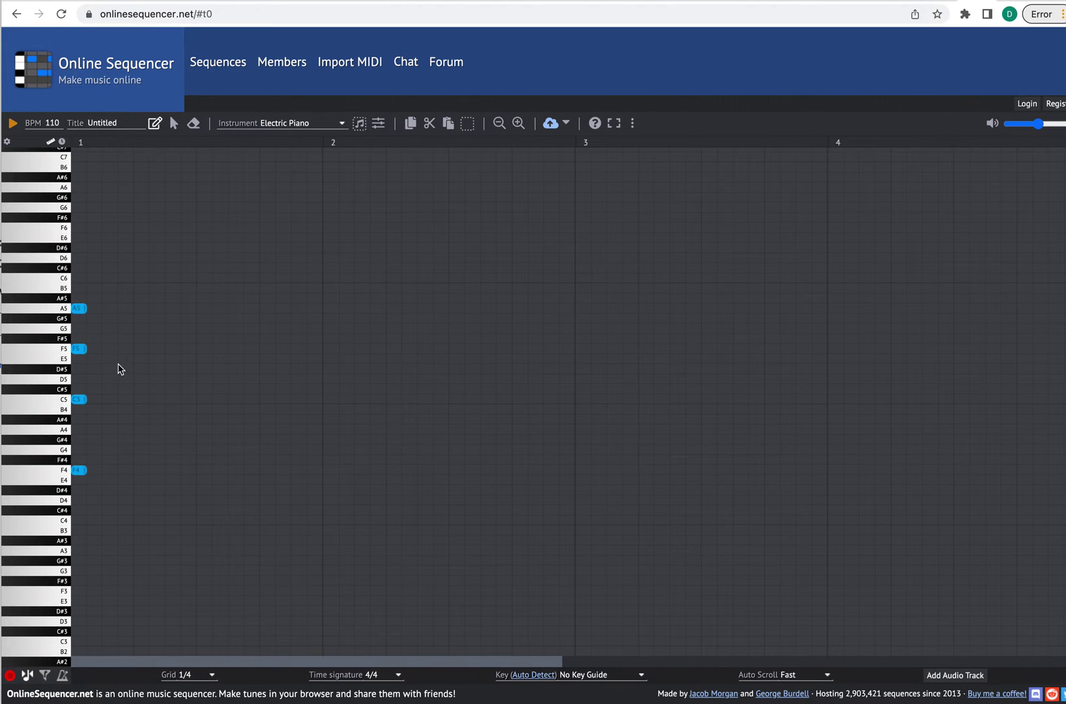
key(super+Tab)
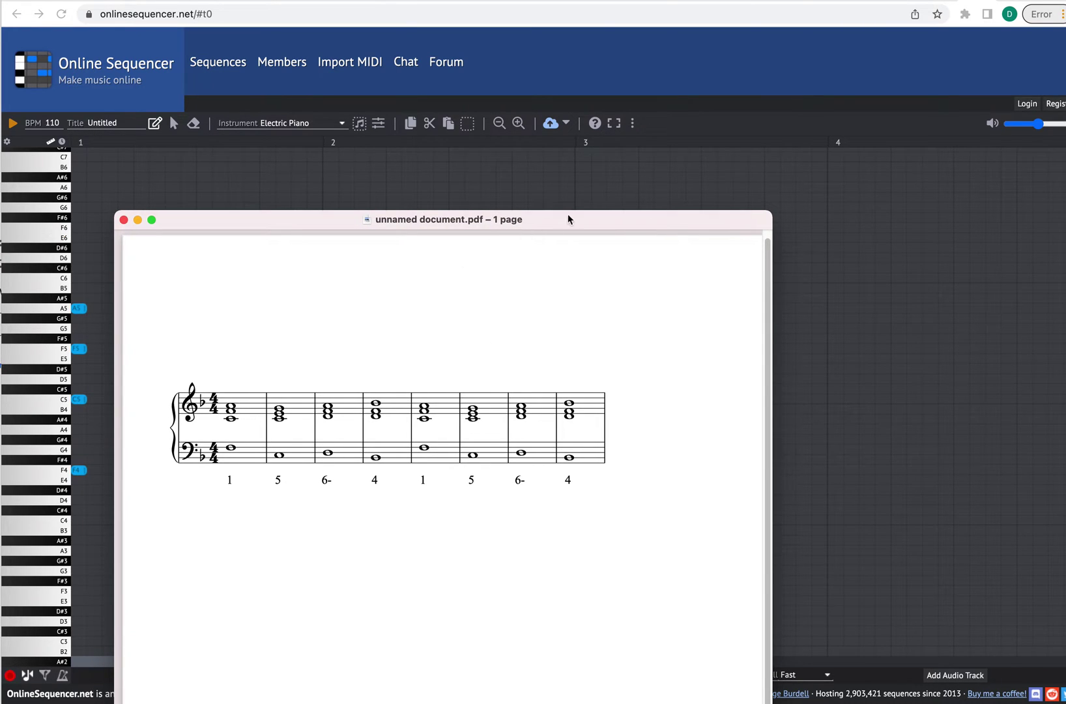
key(super+Tab)
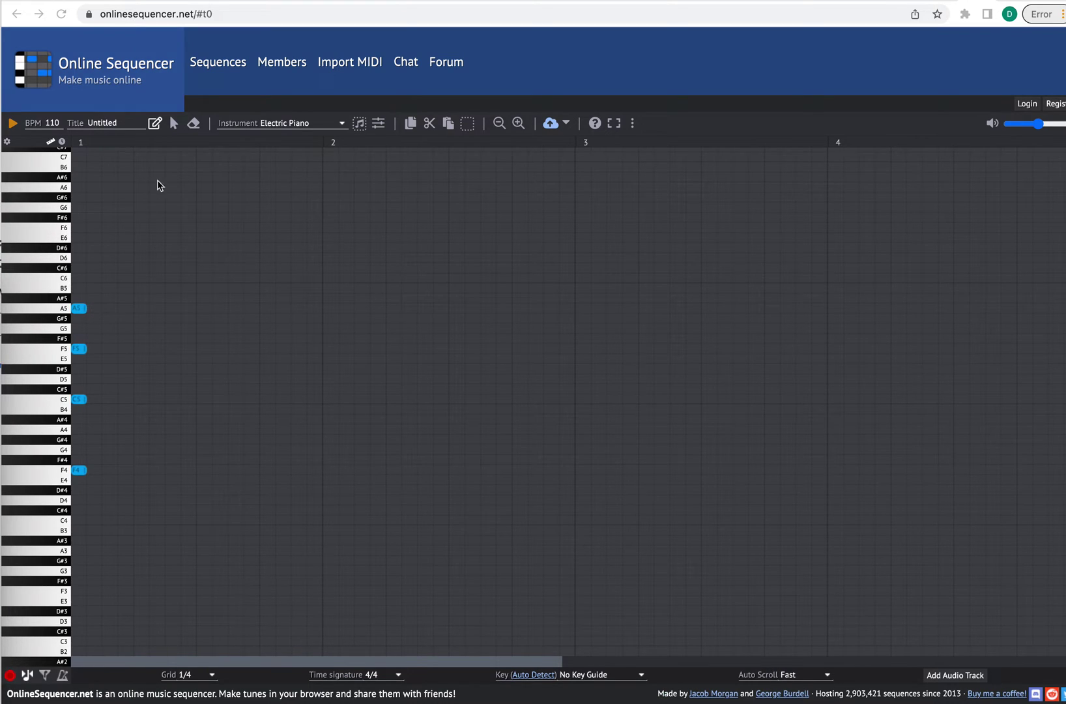
click(173, 125)
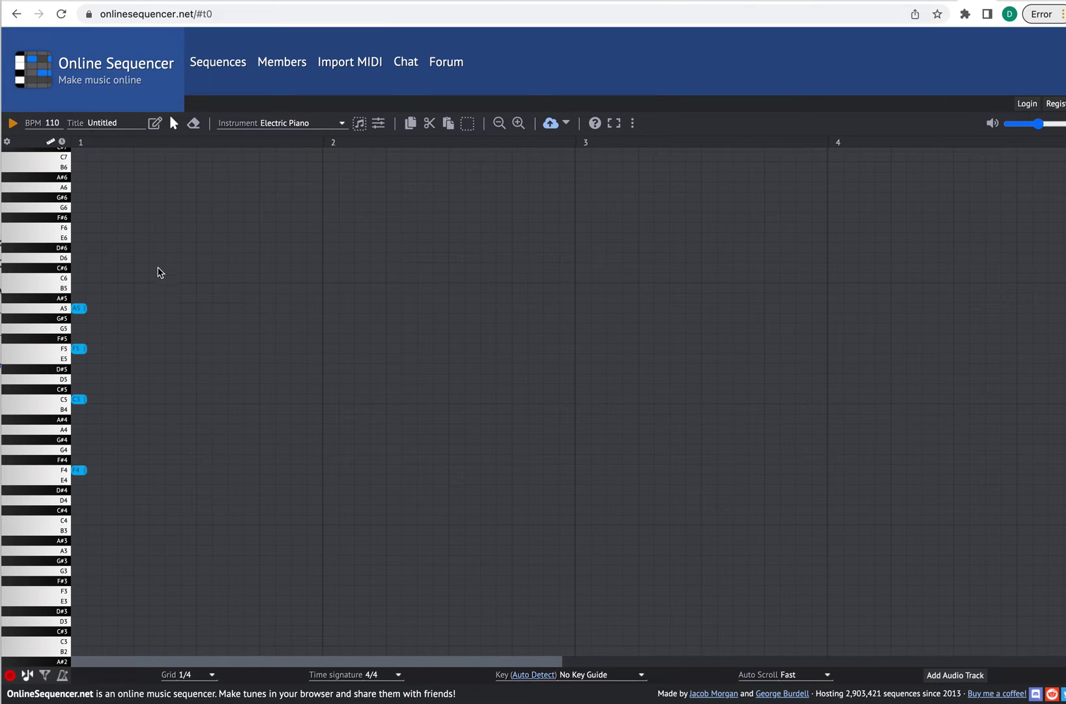
drag(158, 254, 14, 547)
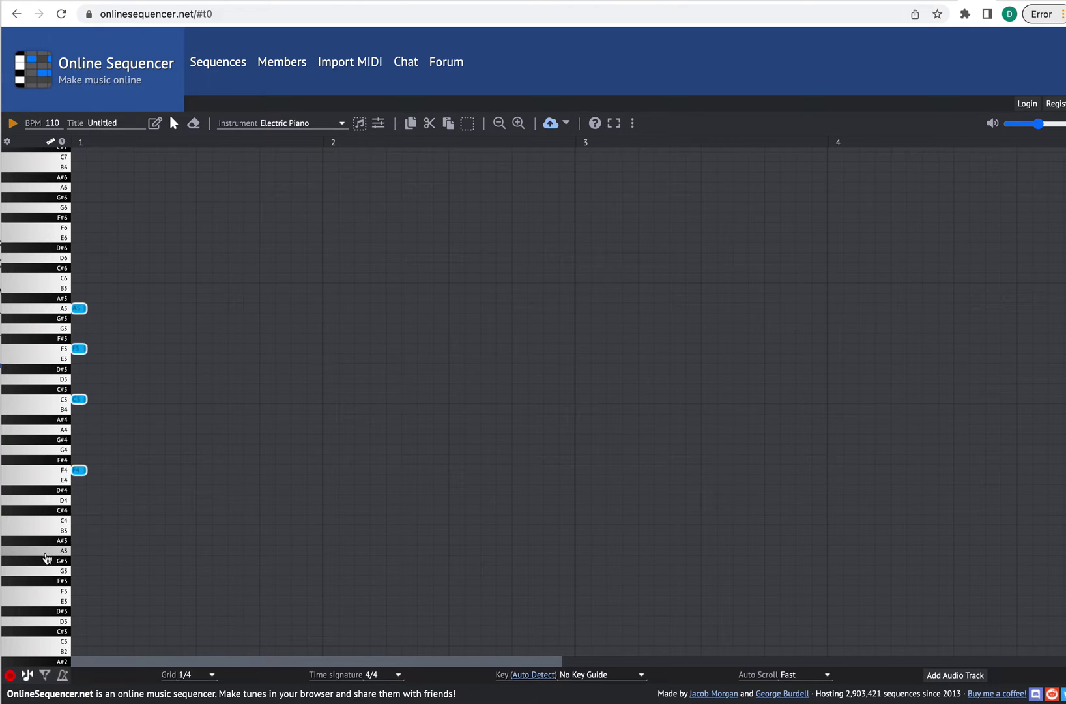
click(77, 472)
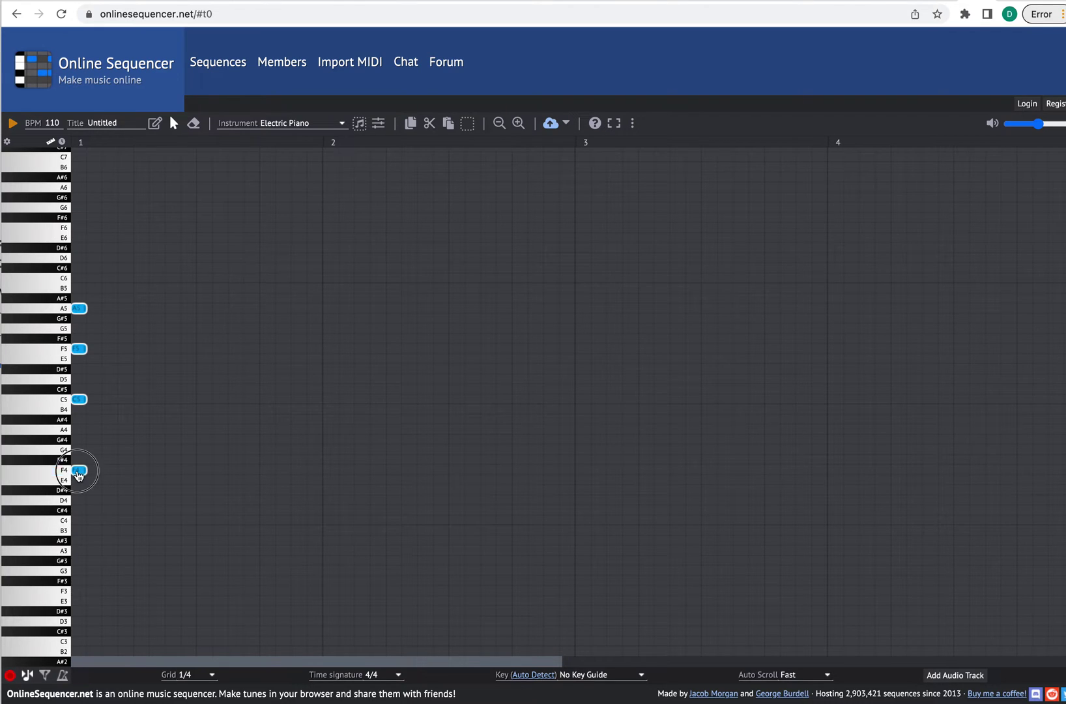
mouse_move(77, 474)
mouse_down()
mouse_move(180, 524)
mouse_move(131, 475)
mouse_move(147, 502)
mouse_move(187, 473)
mouse_move(120, 512)
mouse_move(97, 476)
mouse_move(81, 473)
mouse_up()
drag(85, 470, 328, 487)
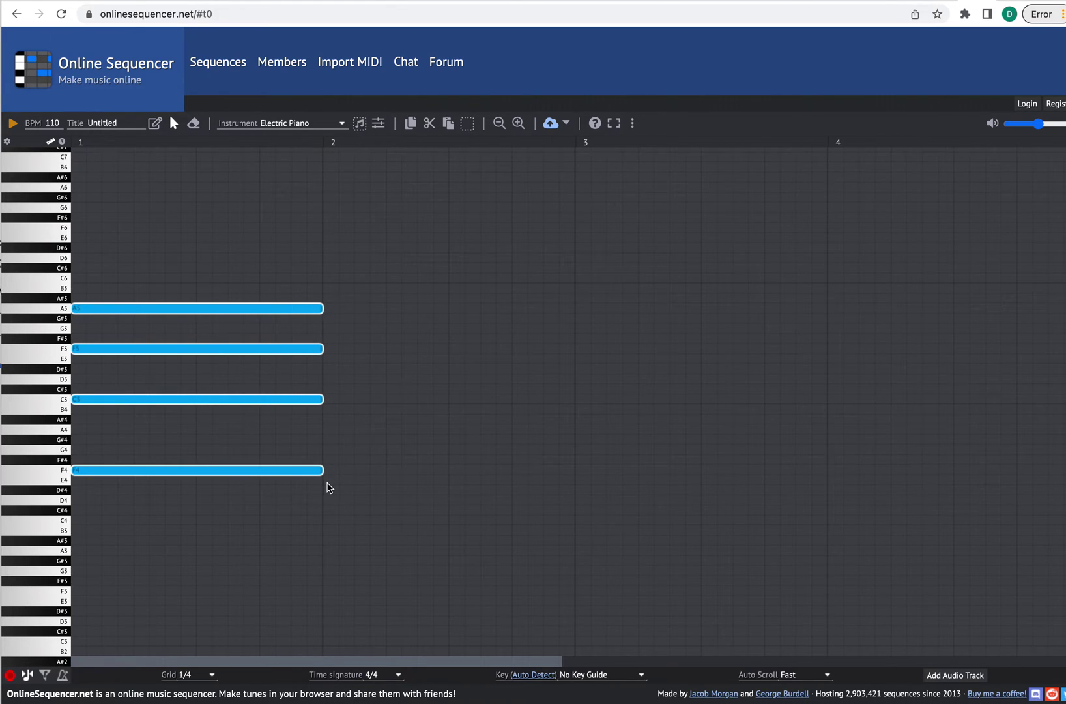
click(390, 448)
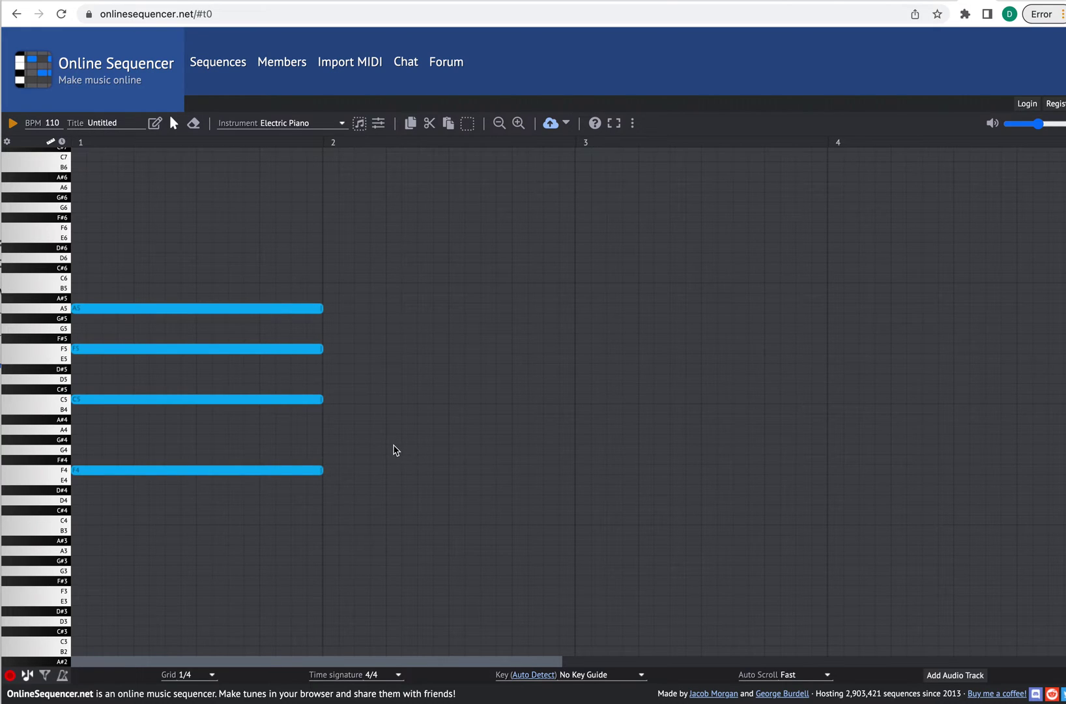
click(11, 125)
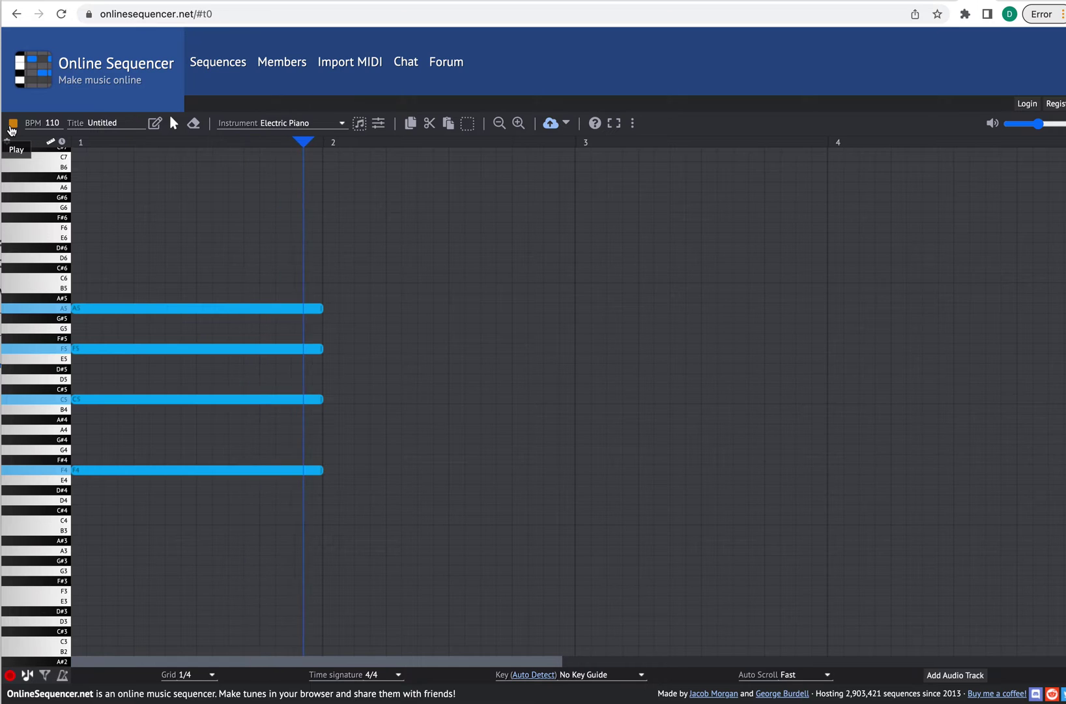
key(space)
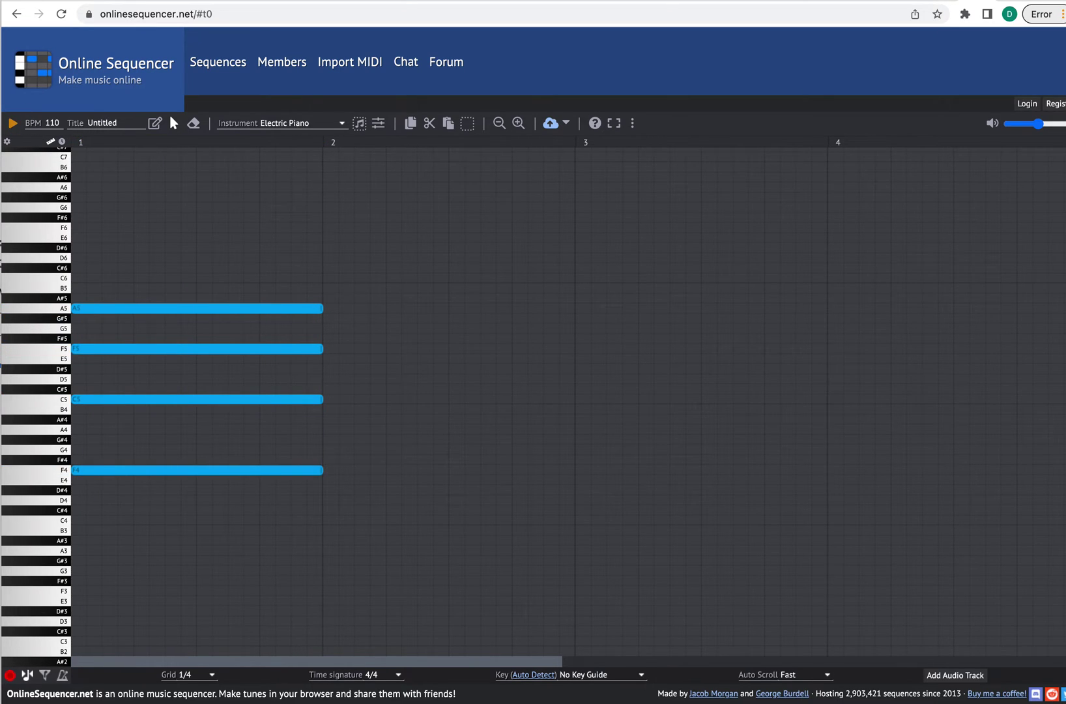
key(super+Tab)
drag(590, 284, 641, 280)
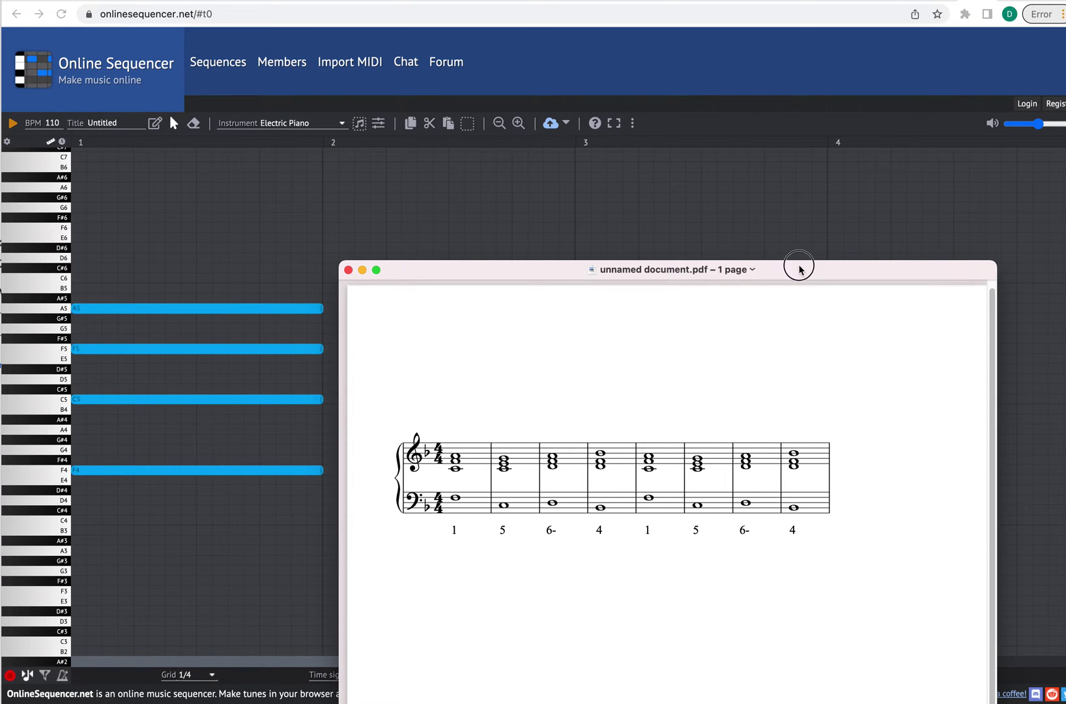
key(super+Tab)
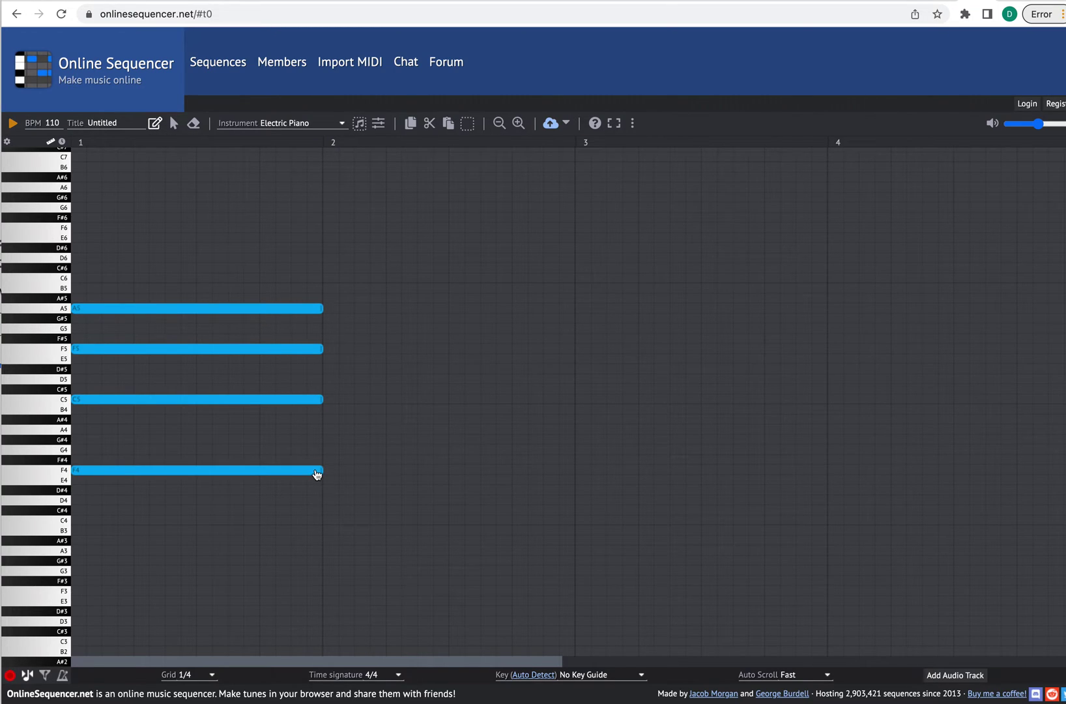
Place a bass note at the start of bar 2 and lower it to C4
click(326, 511)
click(329, 514)
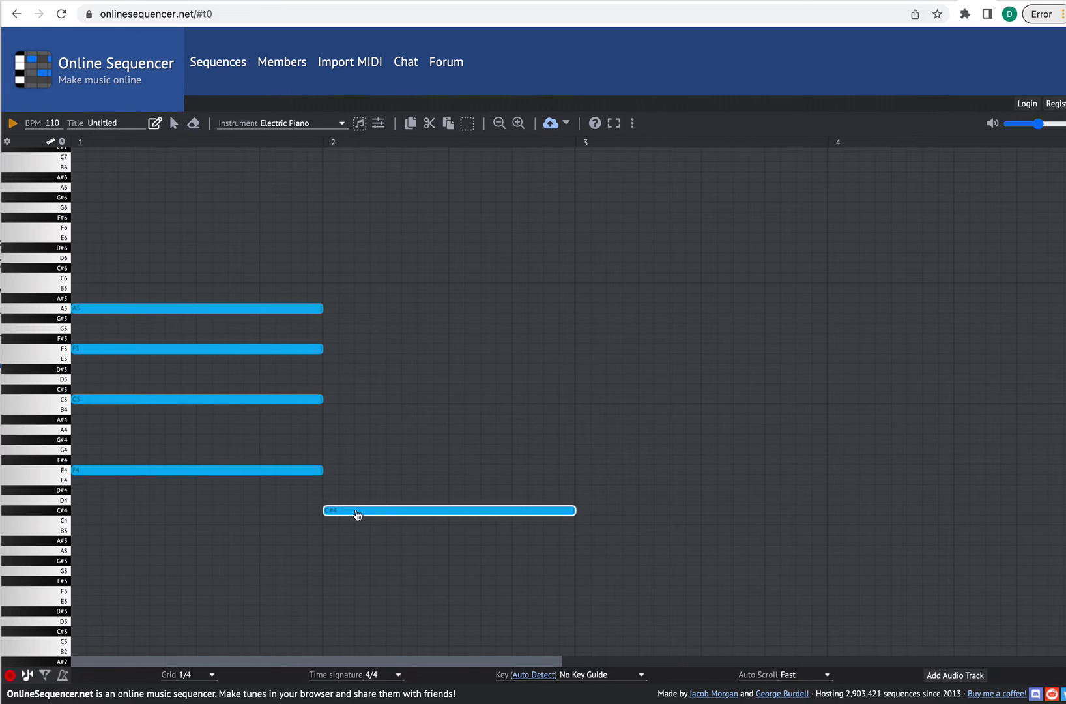
drag(364, 515, 368, 525)
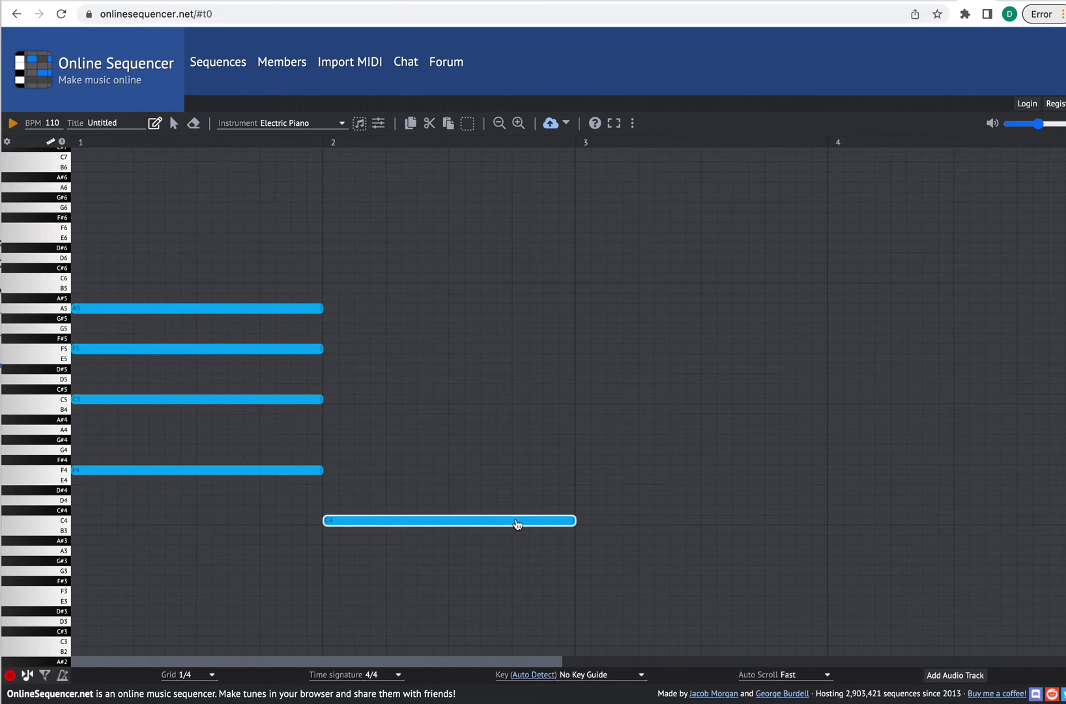
Add C5, E5 and G5 above the bass, then bring the chord chart up on the right
click(328, 399)
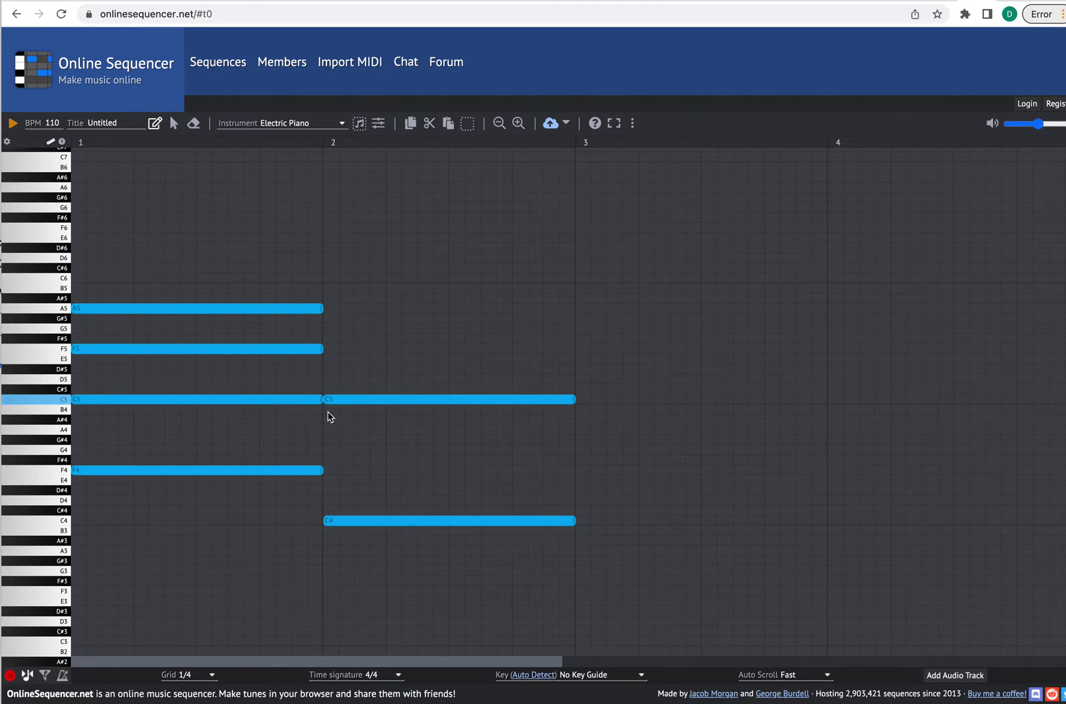
click(325, 358)
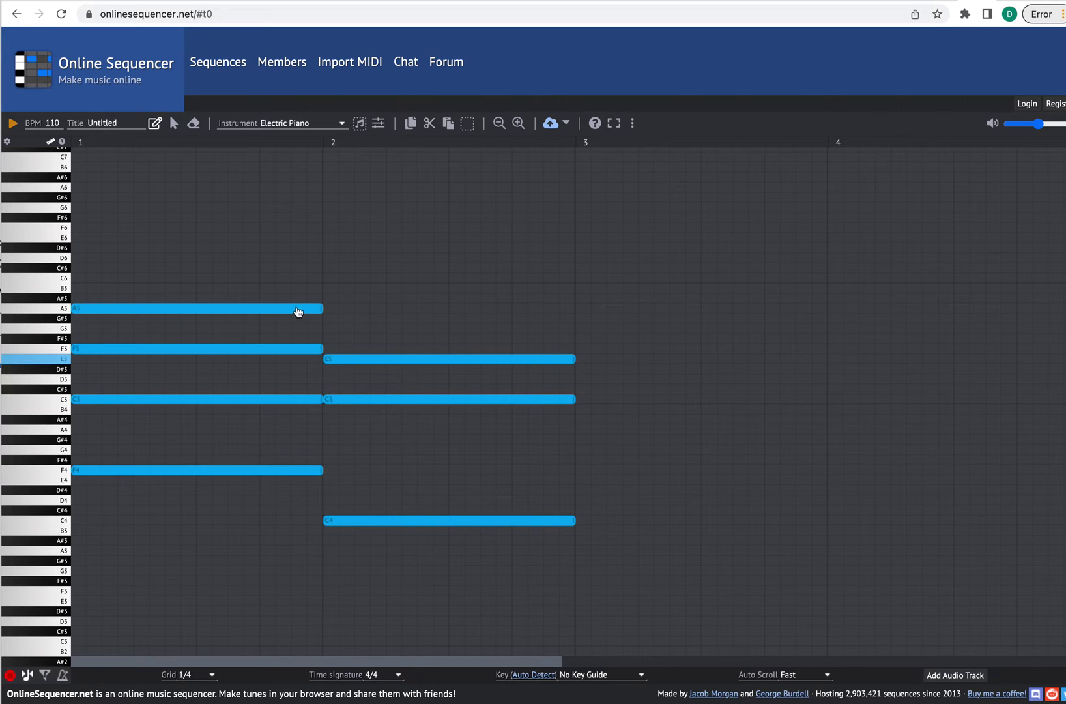
click(326, 328)
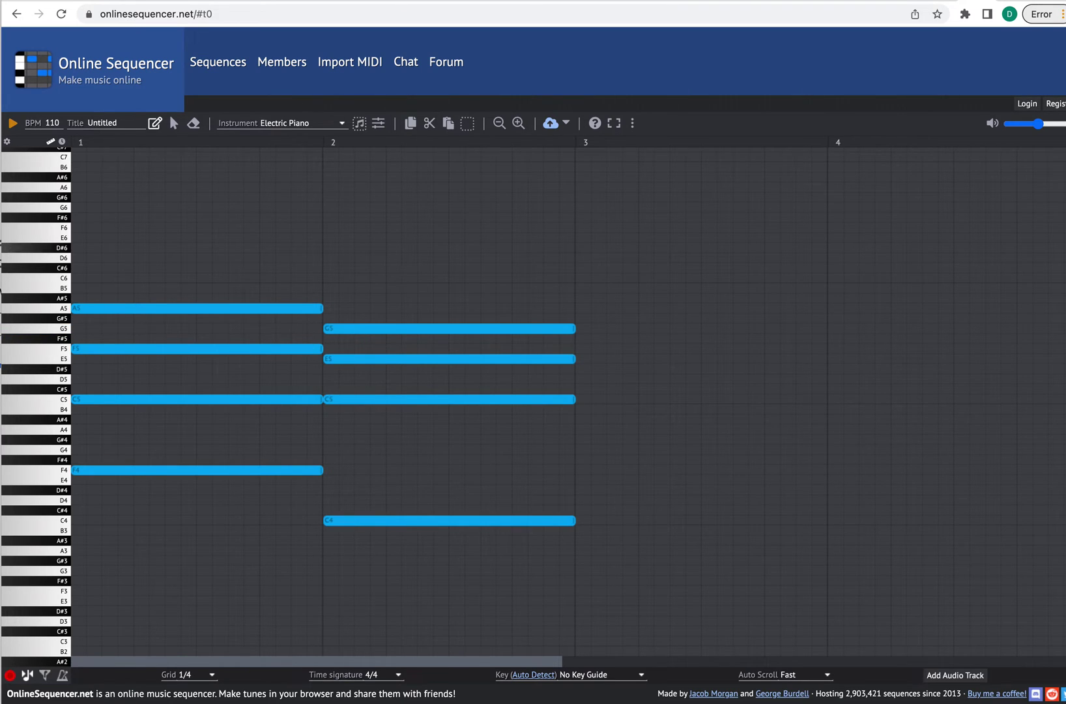
key(super+Tab)
drag(546, 172, 954, 162)
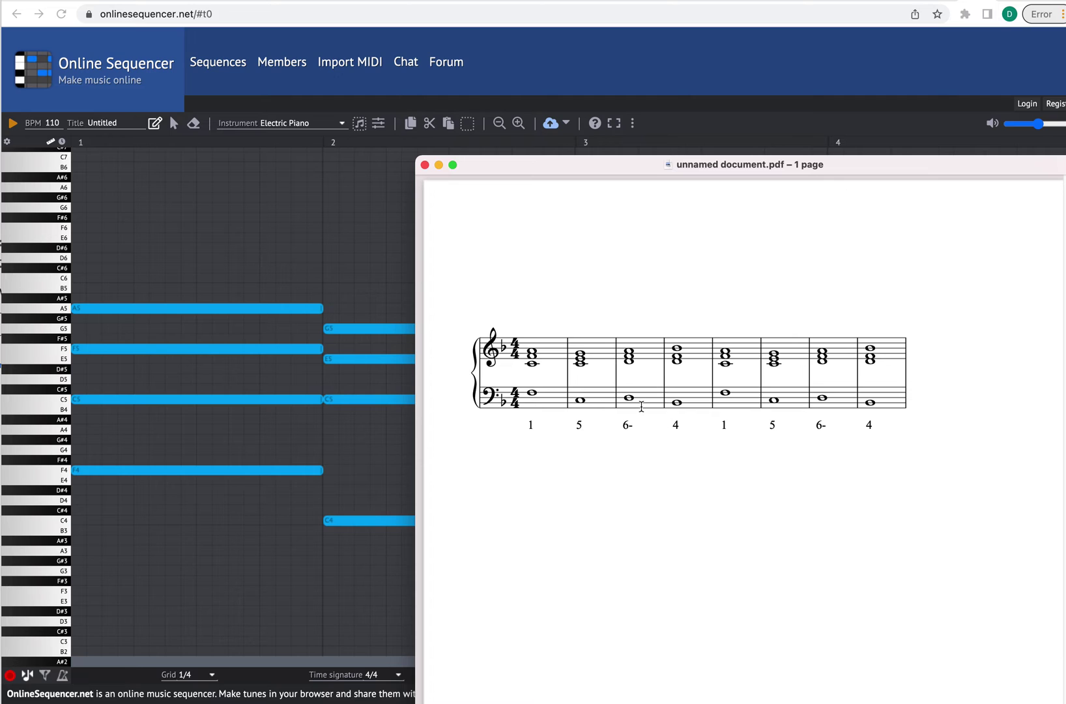
Add D4, D5, F5 and a top note in bar 3, raising the top note from G#5 to A5
drag(781, 154, 205, 125)
key(super+Tab)
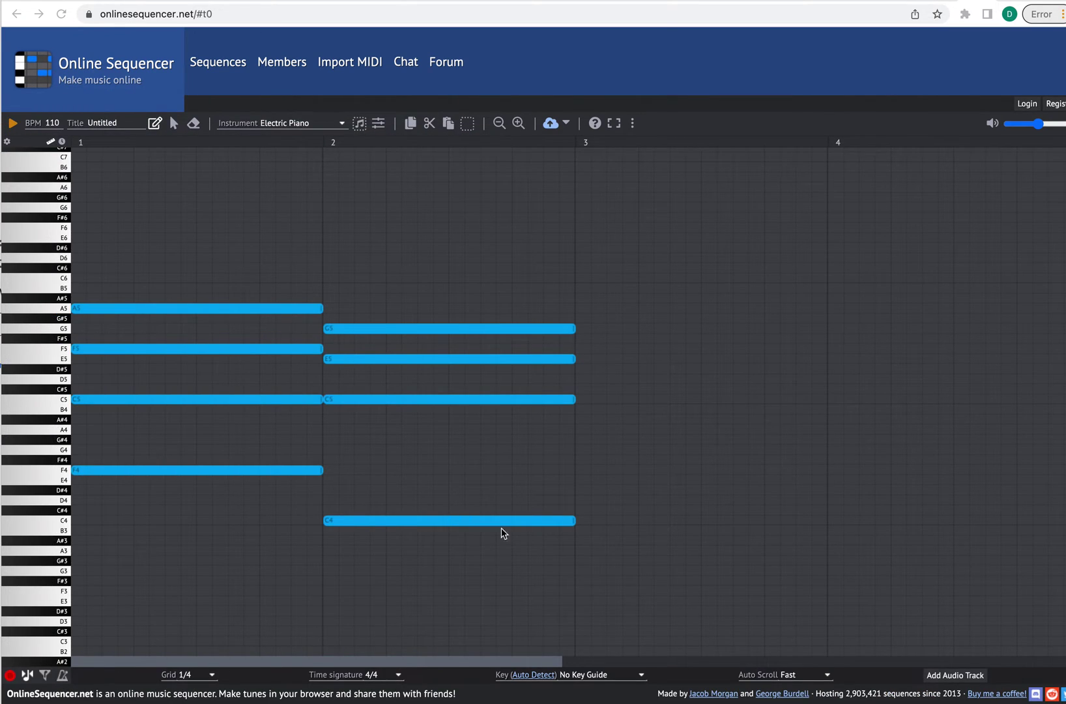
click(581, 500)
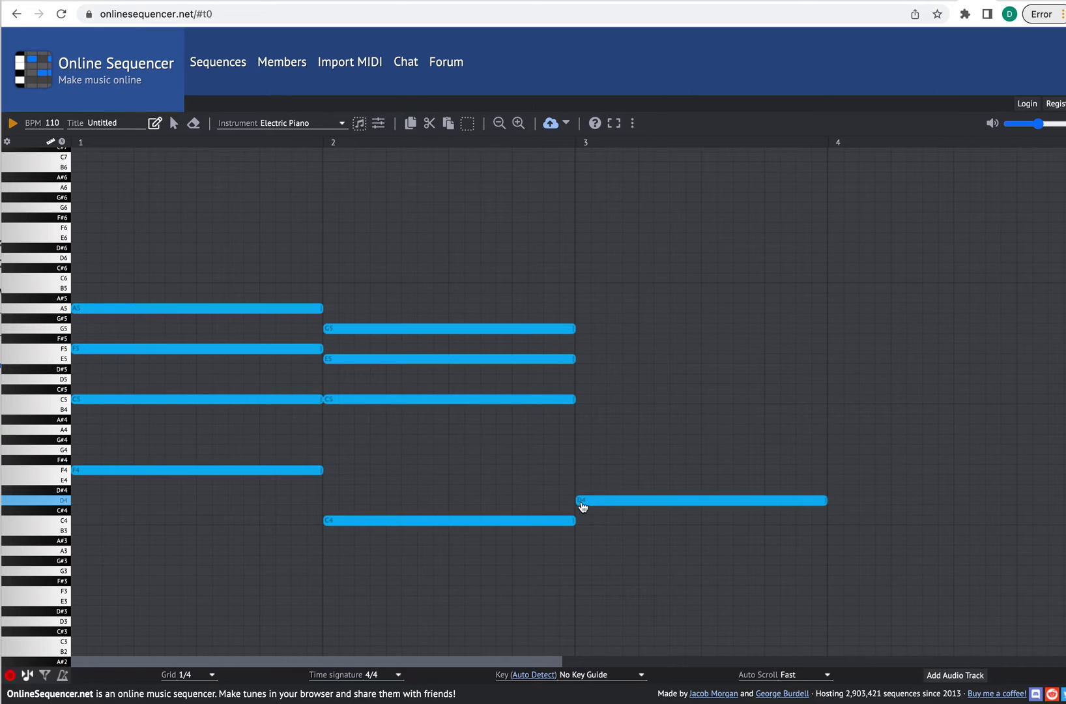
click(579, 379)
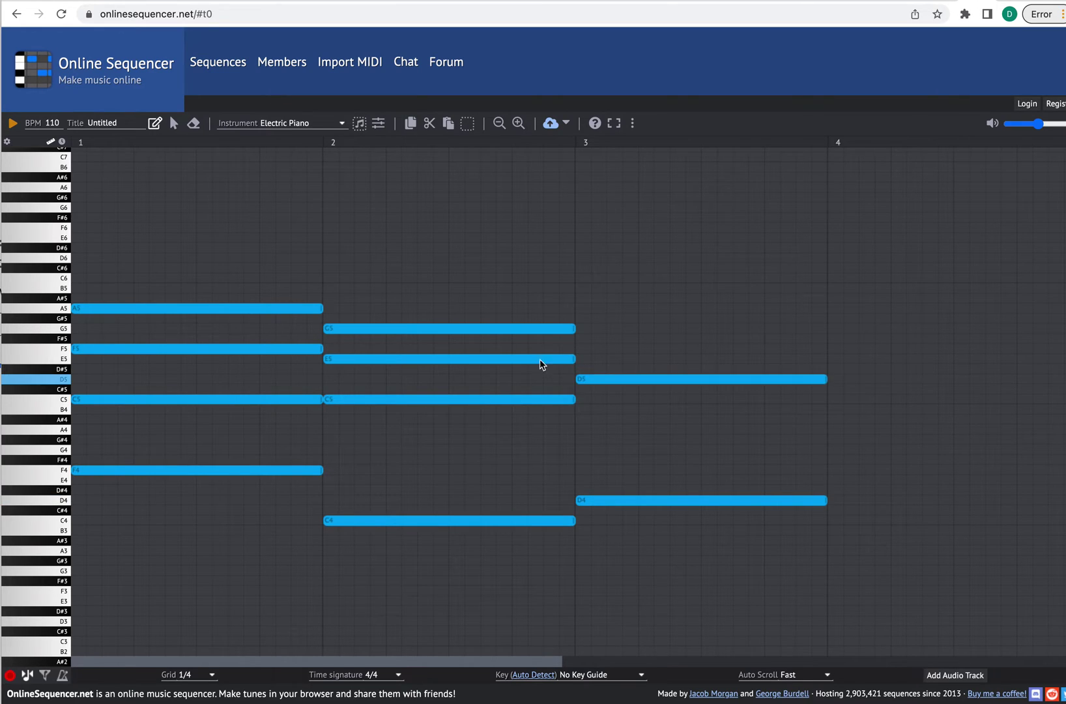
click(578, 349)
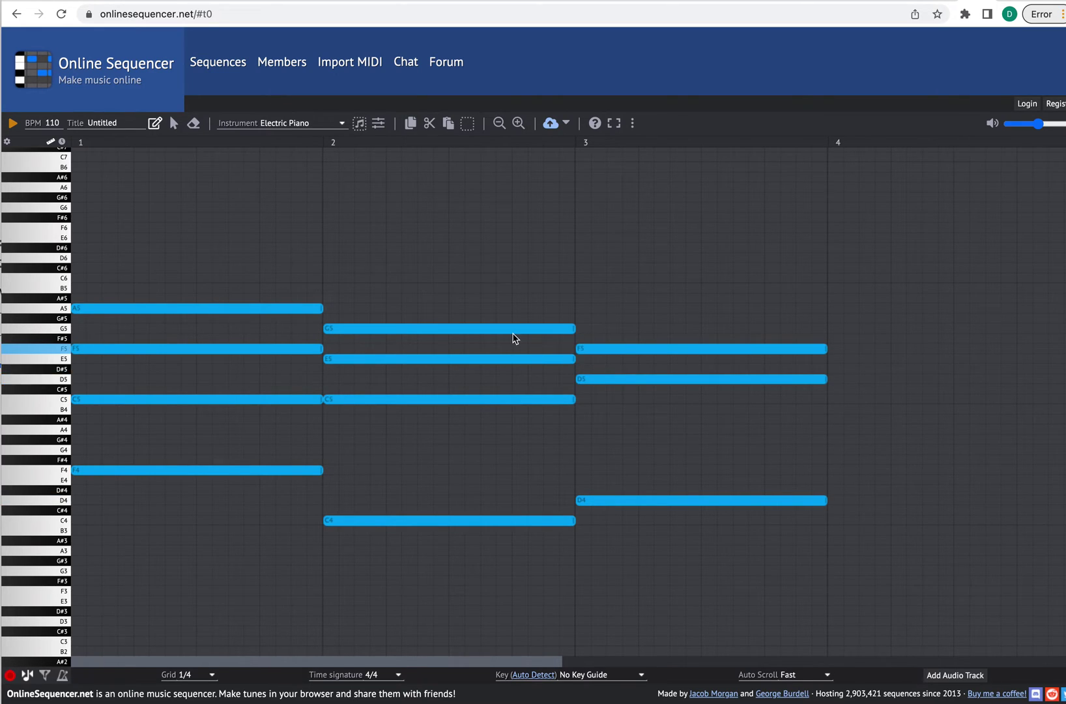
click(580, 318)
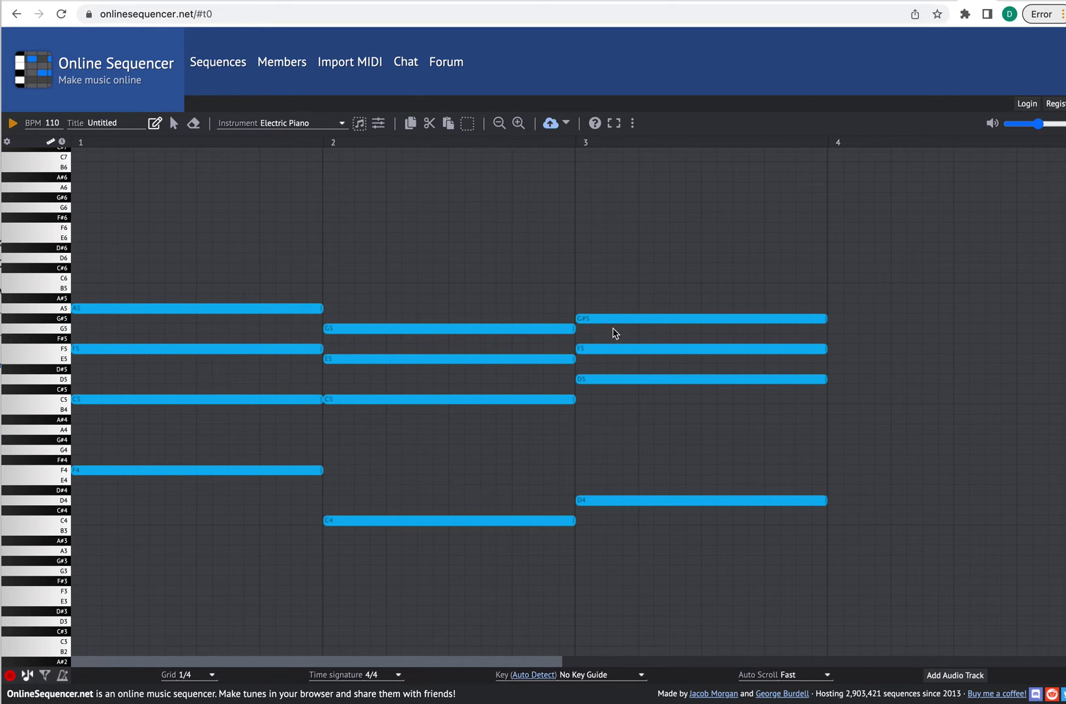
drag(617, 326, 617, 314)
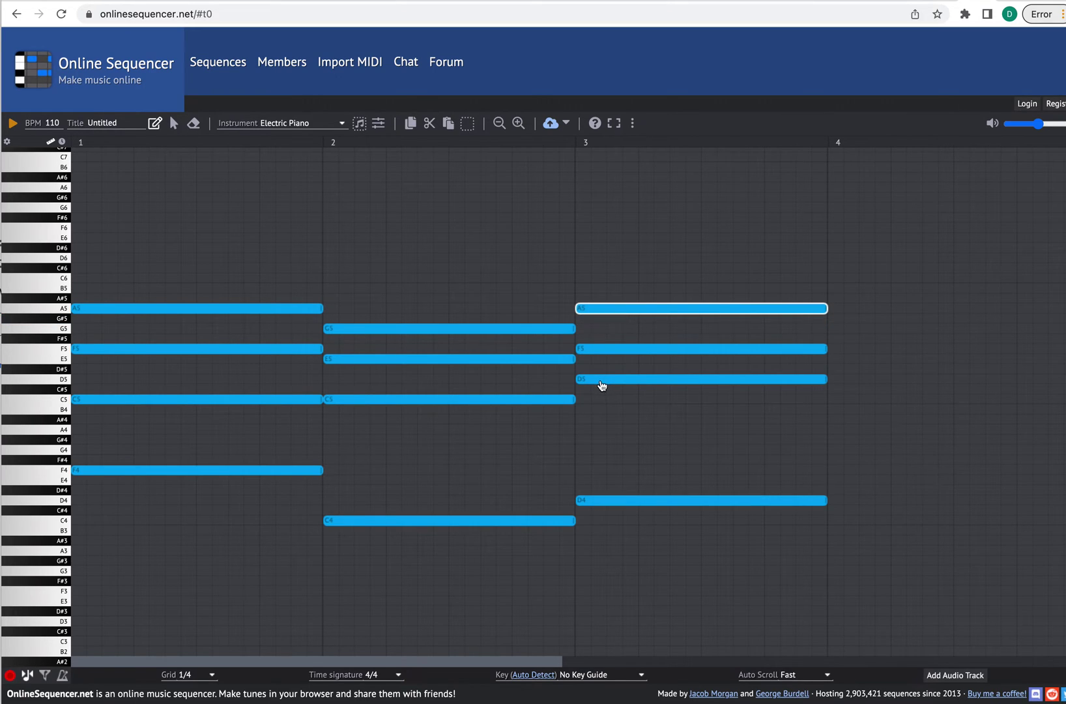
Bring the chord chart back up, then slide it mostly off screen
key(super+Tab)
drag(488, 187, 478, 181)
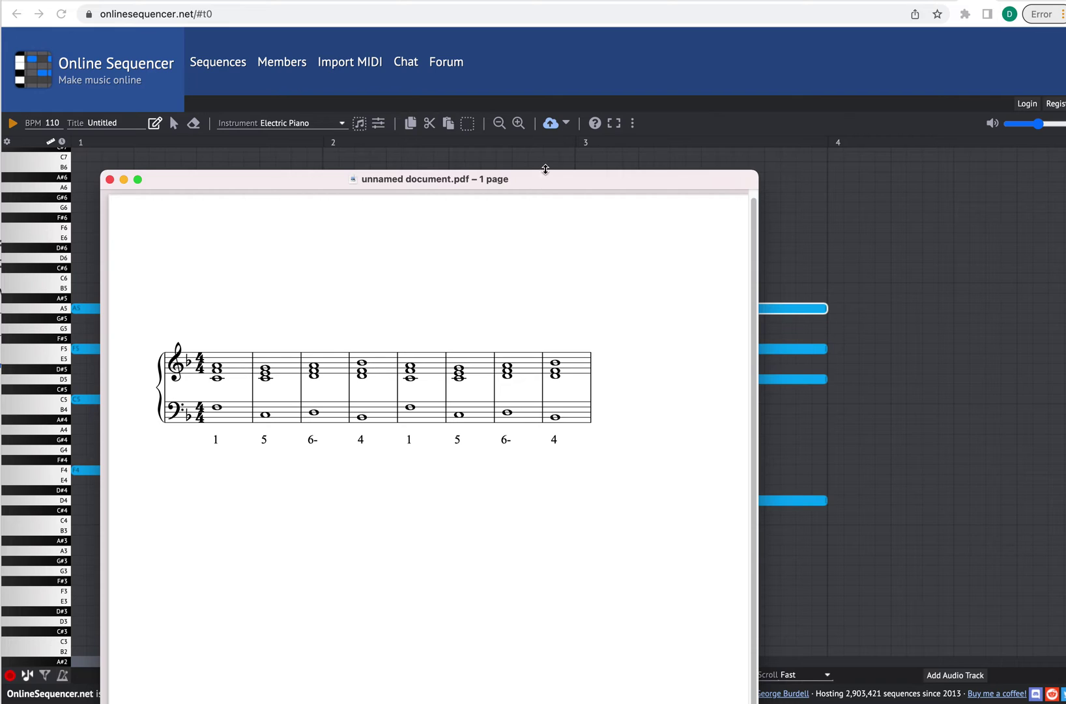
drag(543, 174, 0, 199)
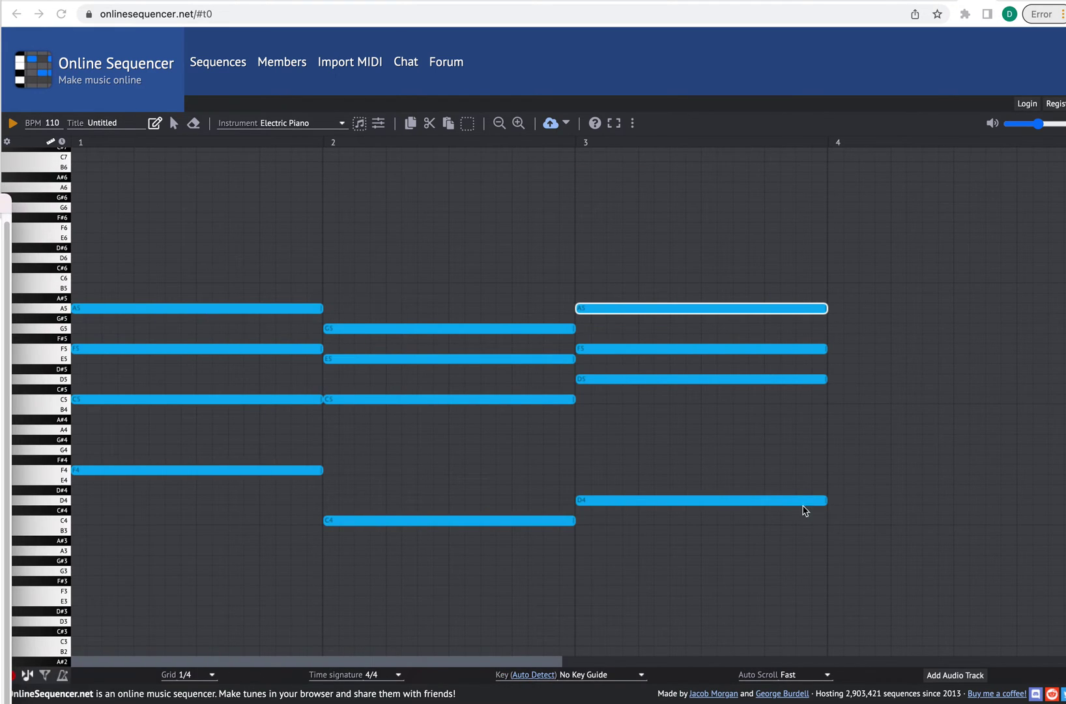
Add A#3, D5, F5 and A#5 notes in bar 4, after the D minor chord
scroll(798, 498, right, 5)
scroll(790, 488, right, 1)
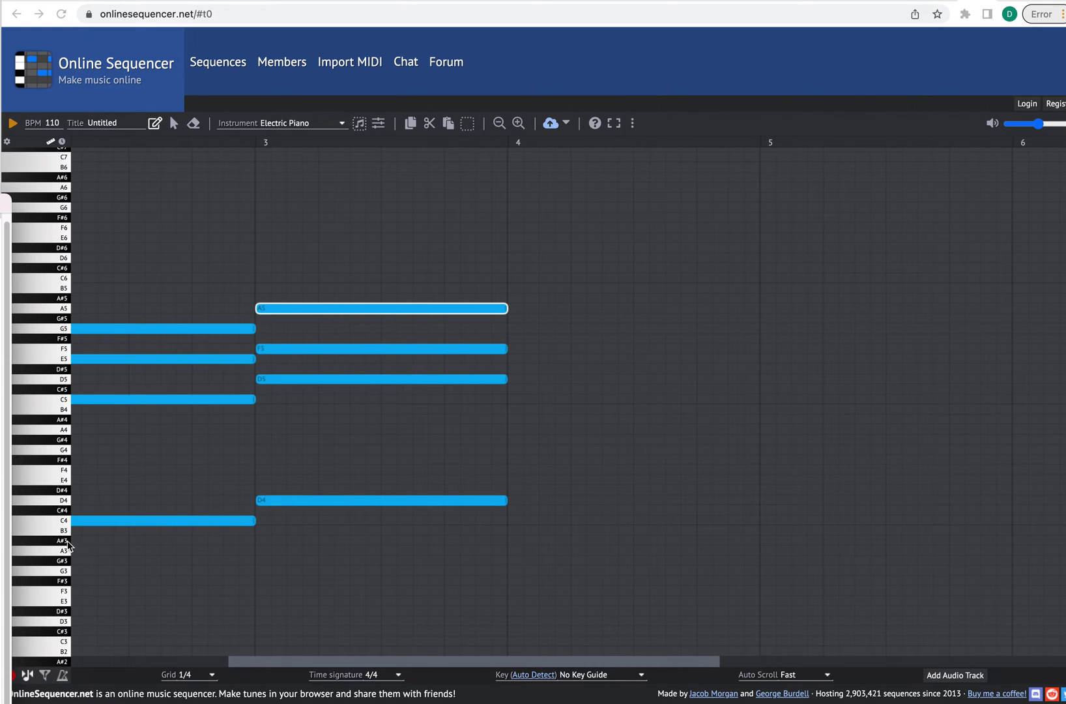
click(511, 540)
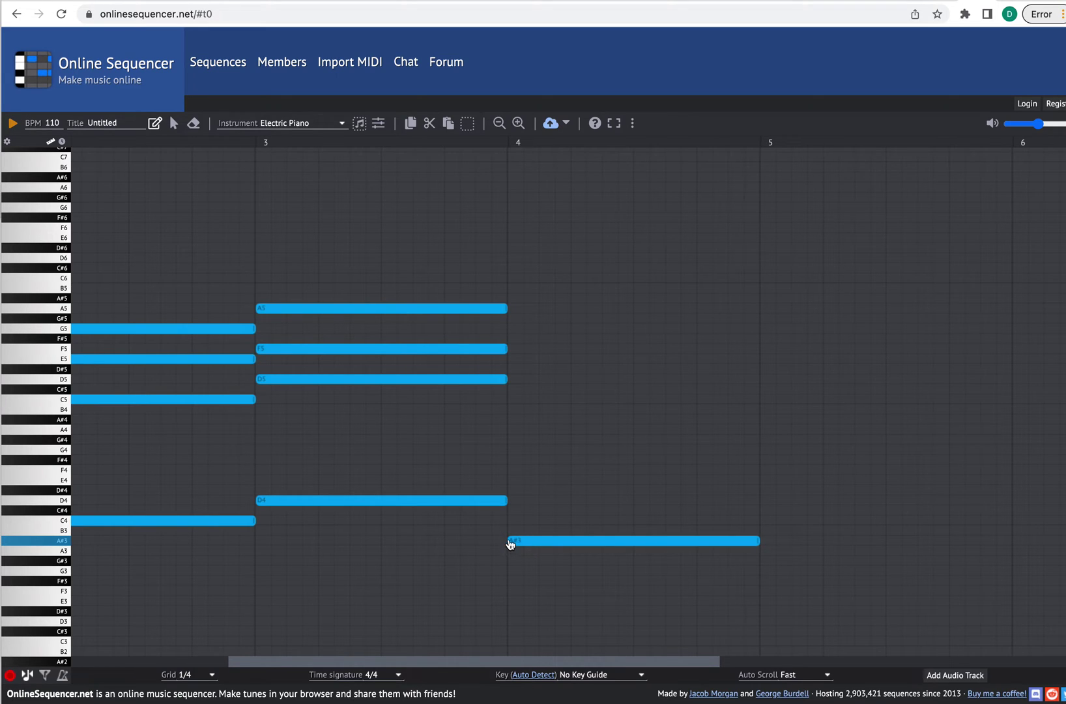
click(513, 380)
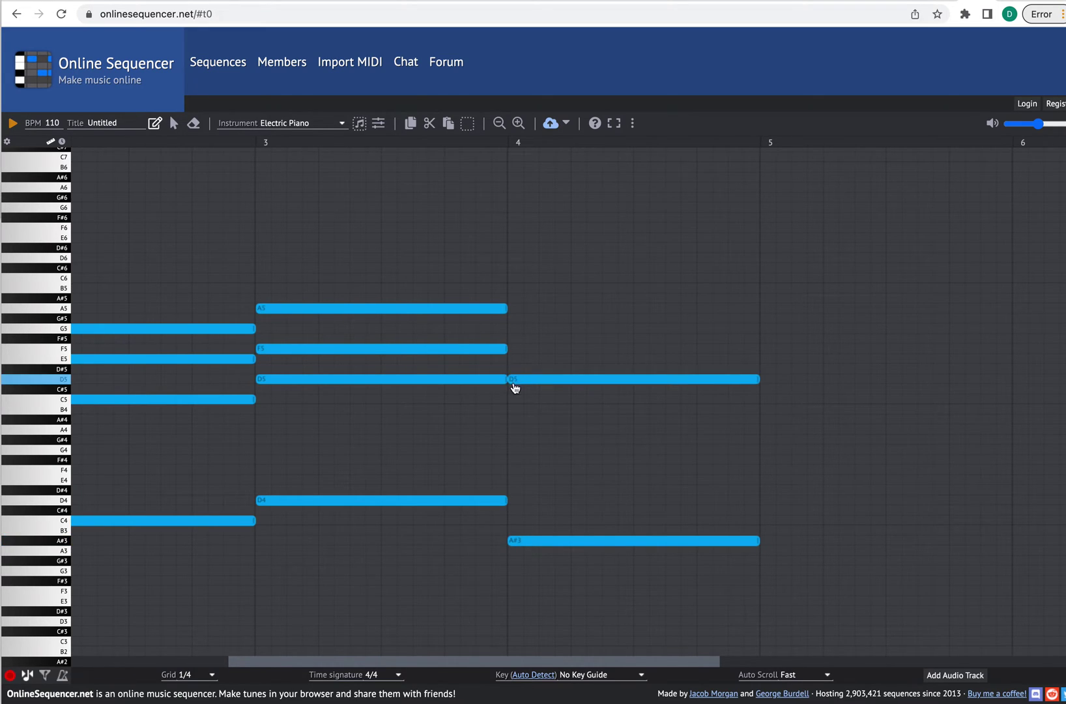
click(512, 350)
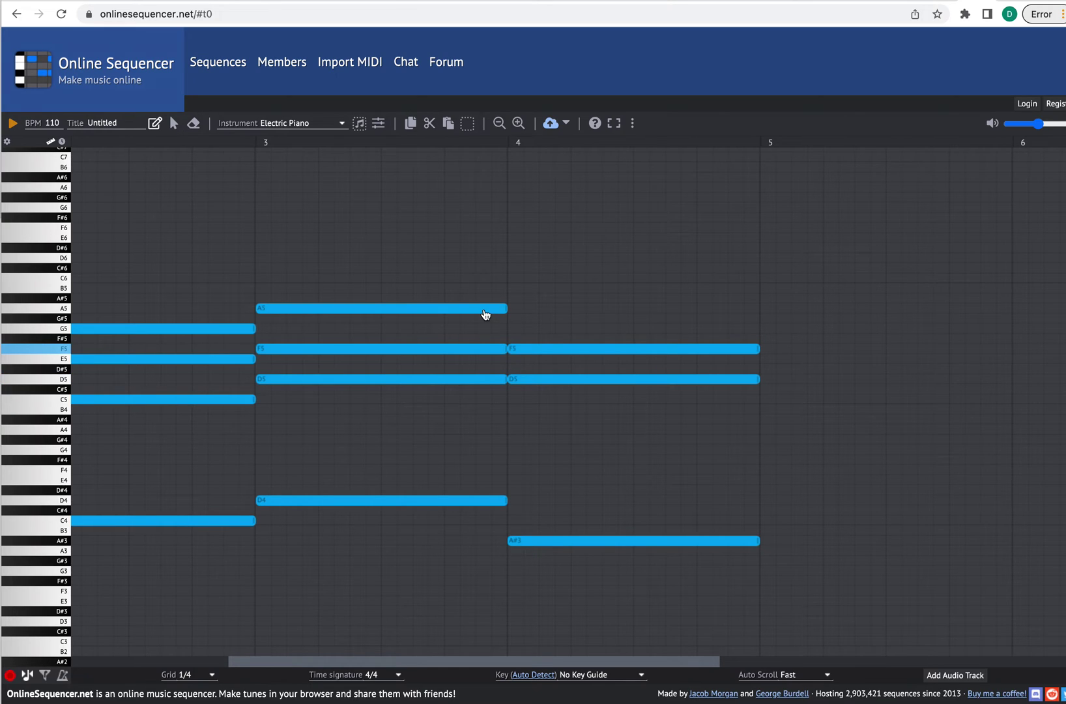
click(513, 299)
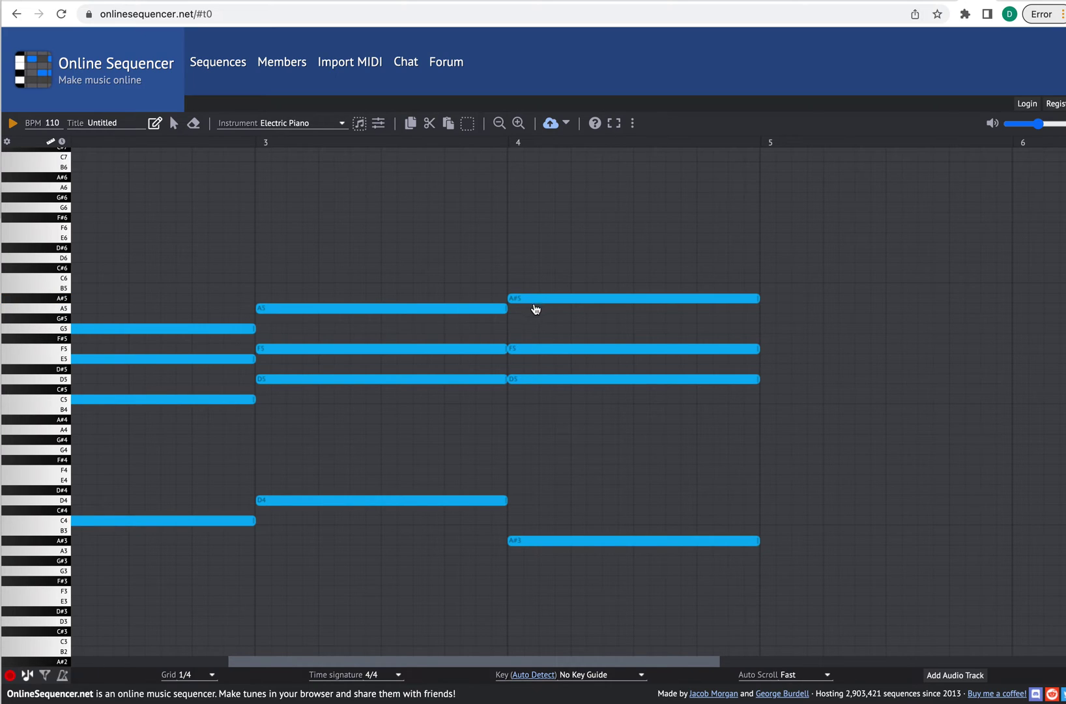
Zoom out to show all four bars and set the tempo to 124 BPM
click(498, 124)
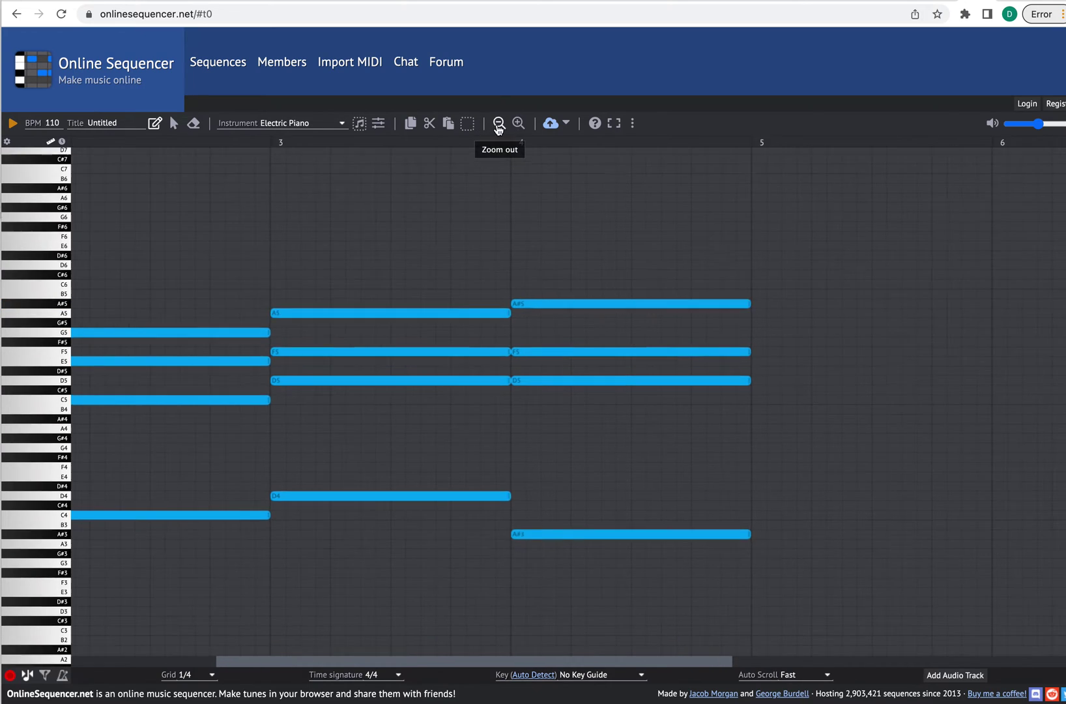
click(498, 124)
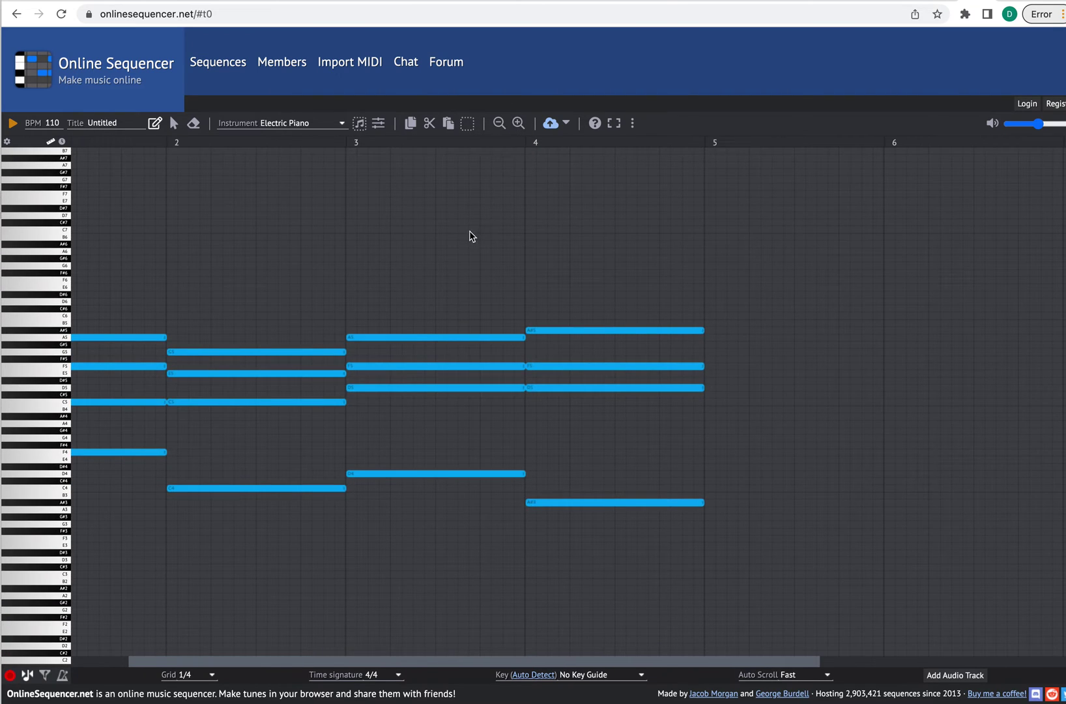
scroll(472, 241, left, 3)
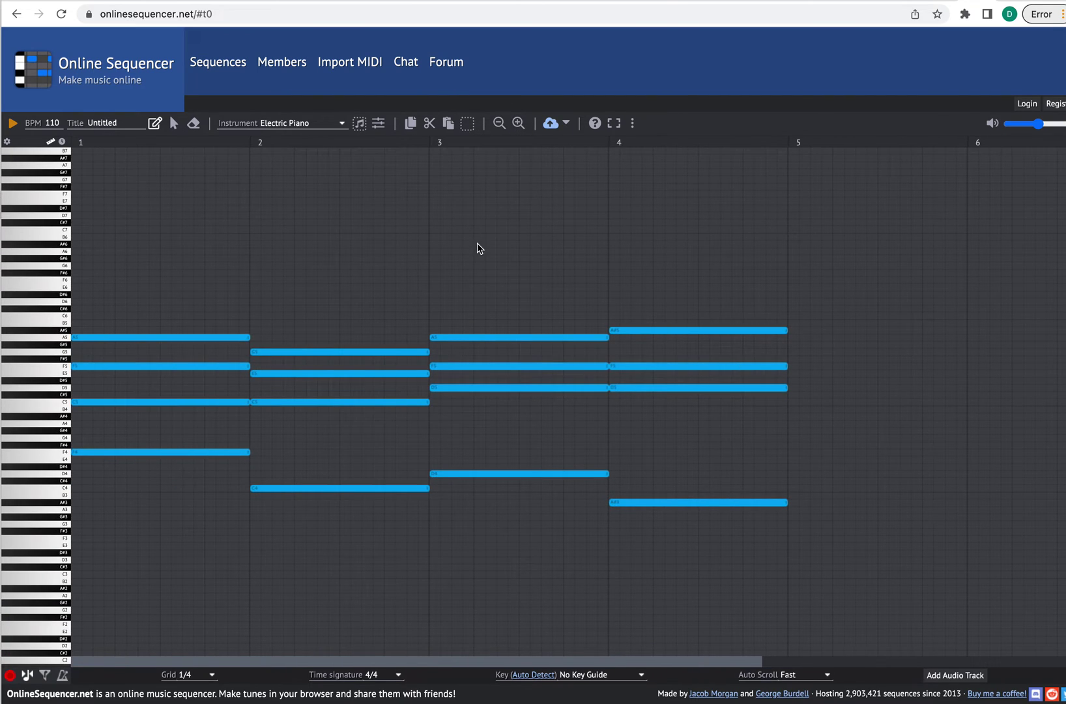
double_click(52, 125)
text(124)
Erase the stray F#7 note and switch to the Select tool
click(131, 187)
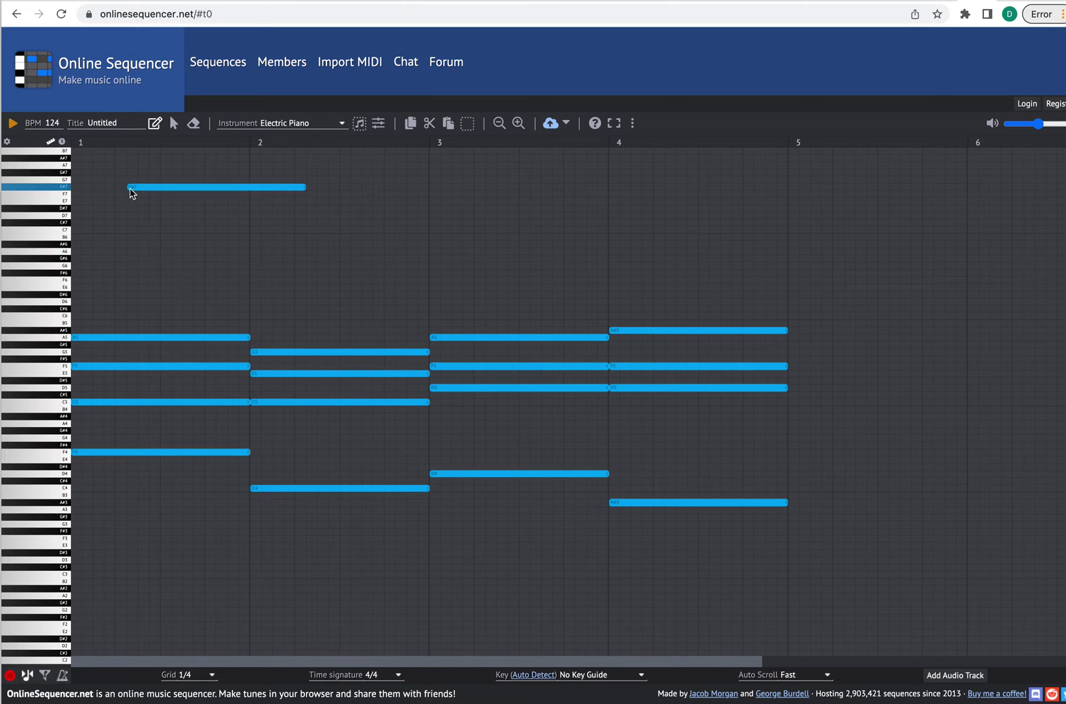
right_click(145, 193)
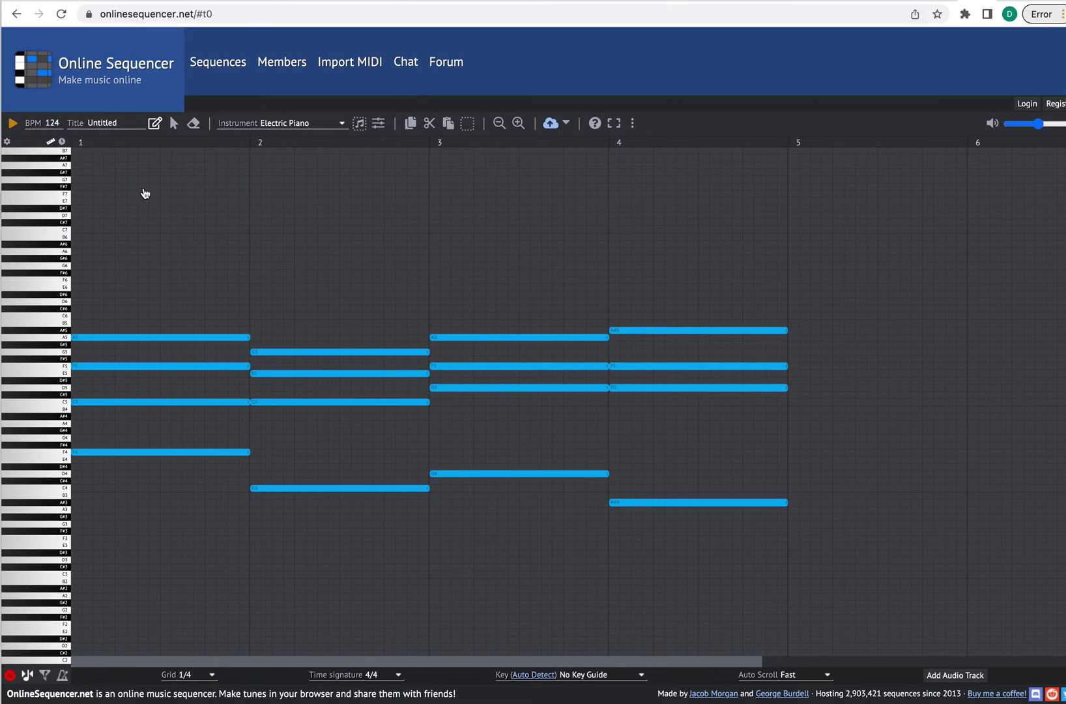
click(173, 125)
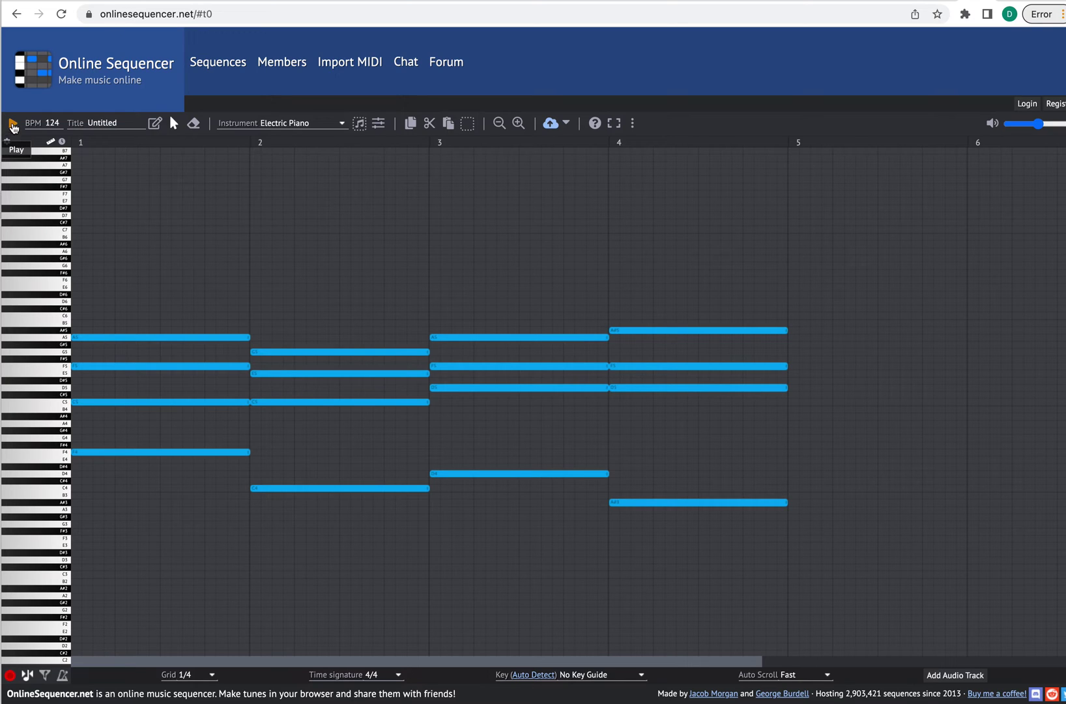
click(13, 124)
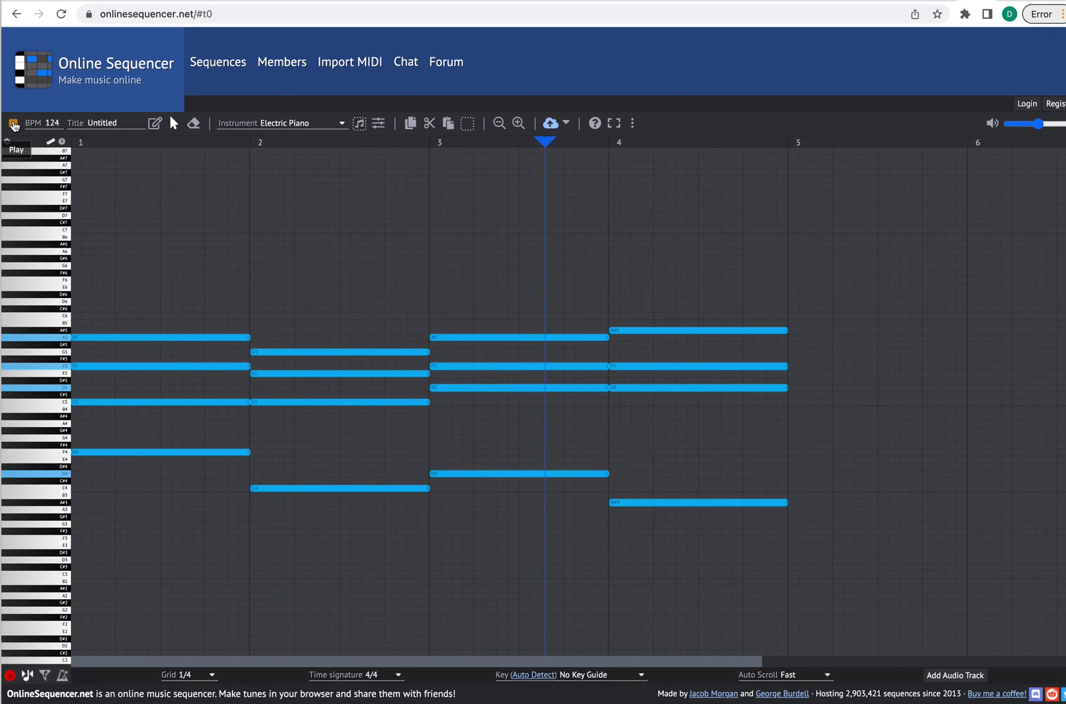
click(13, 125)
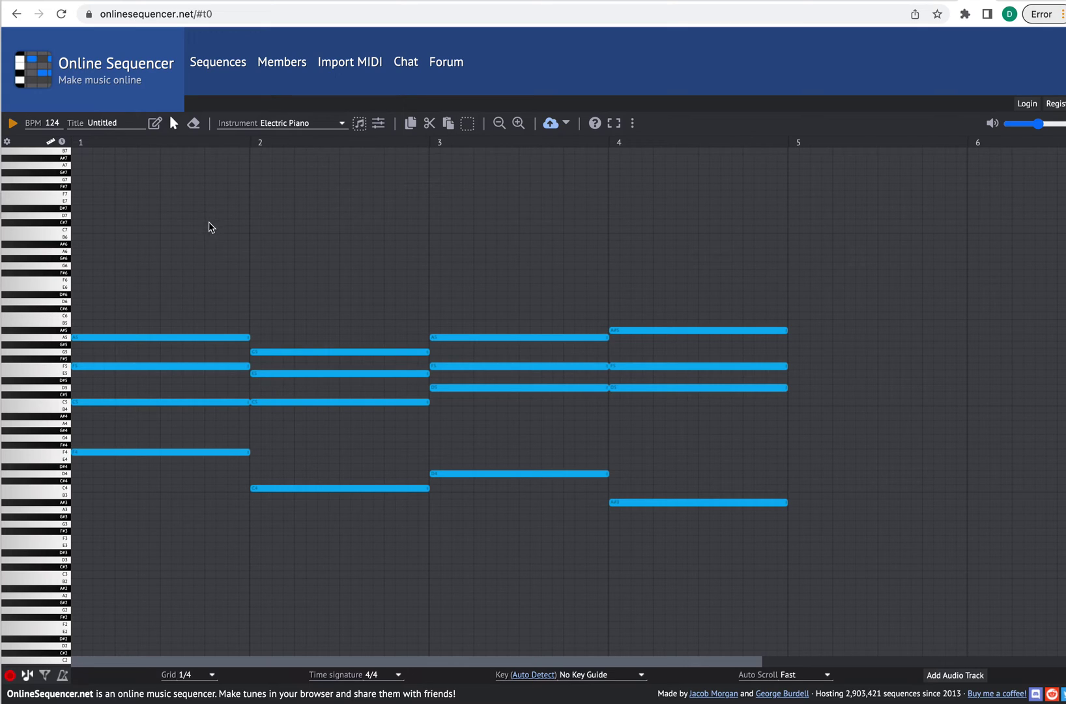
Set the instrument to Music Box, draw short A6 and G6 notes in bar 1, and play them
click(278, 124)
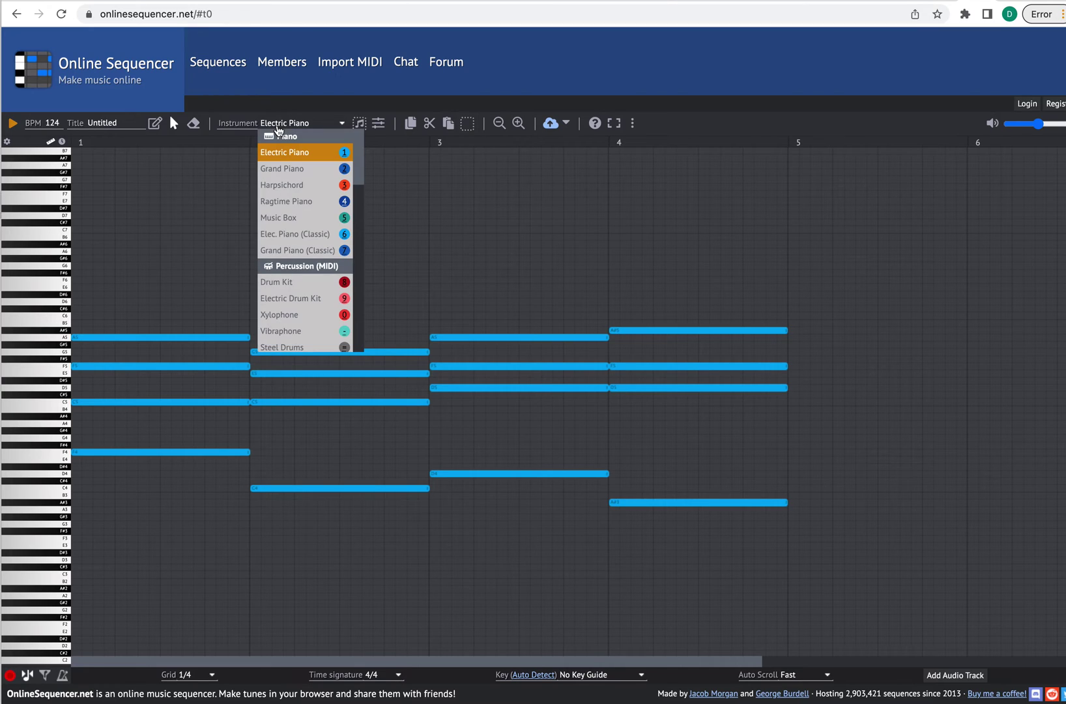
click(280, 220)
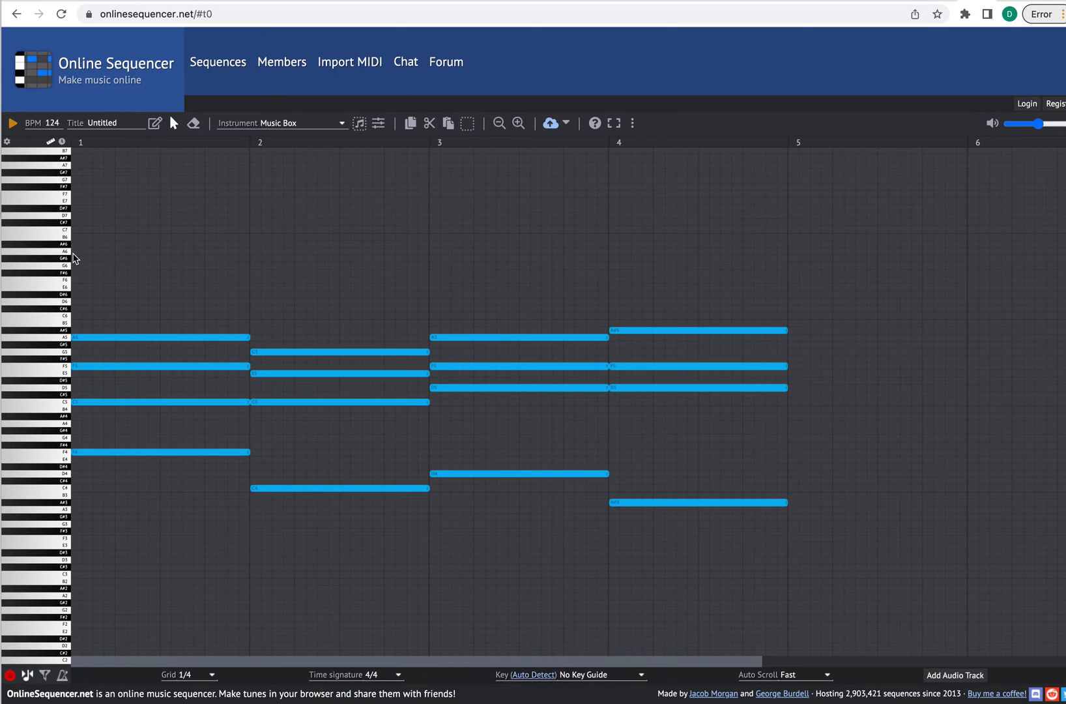
click(155, 123)
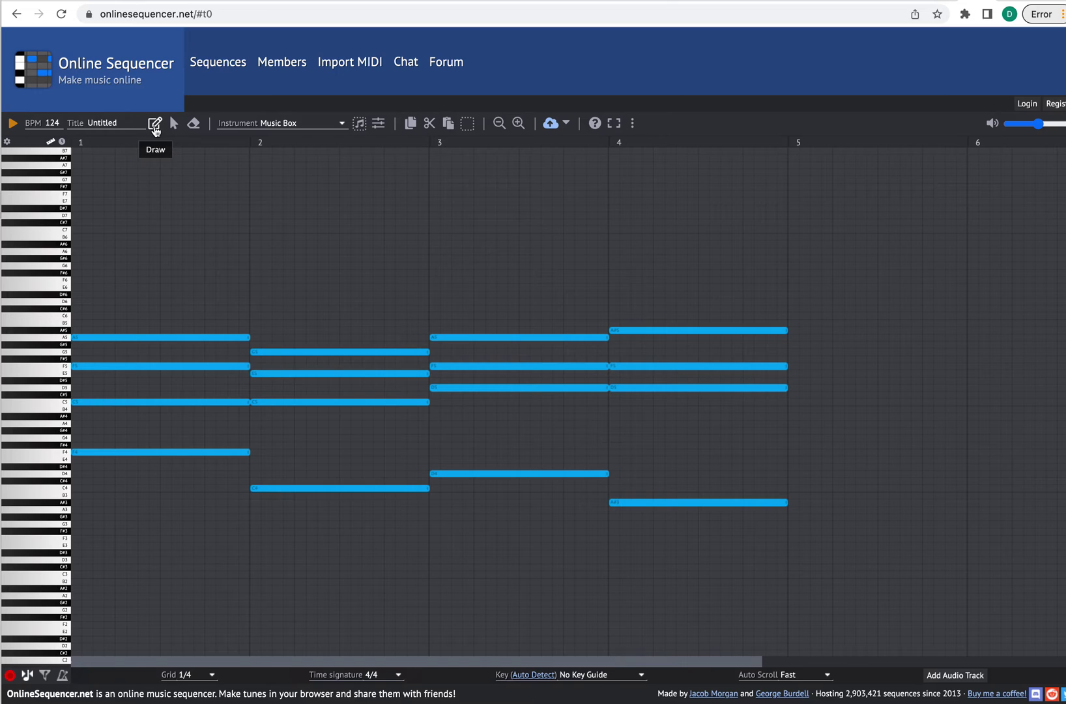
click(75, 251)
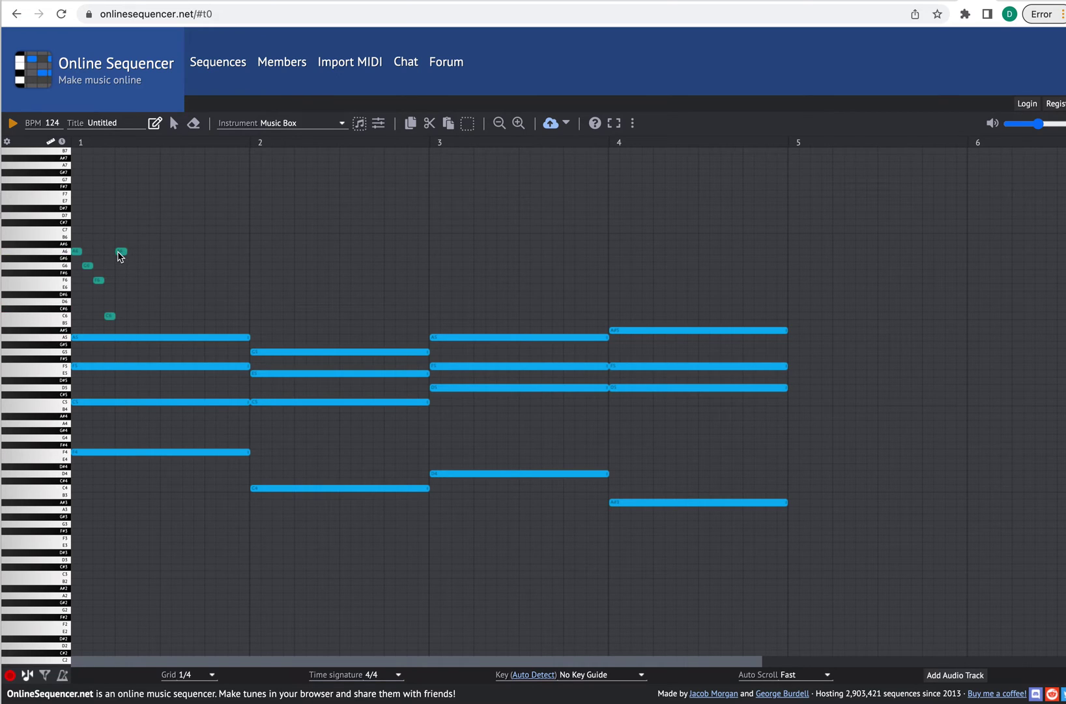
click(133, 266)
click(13, 125)
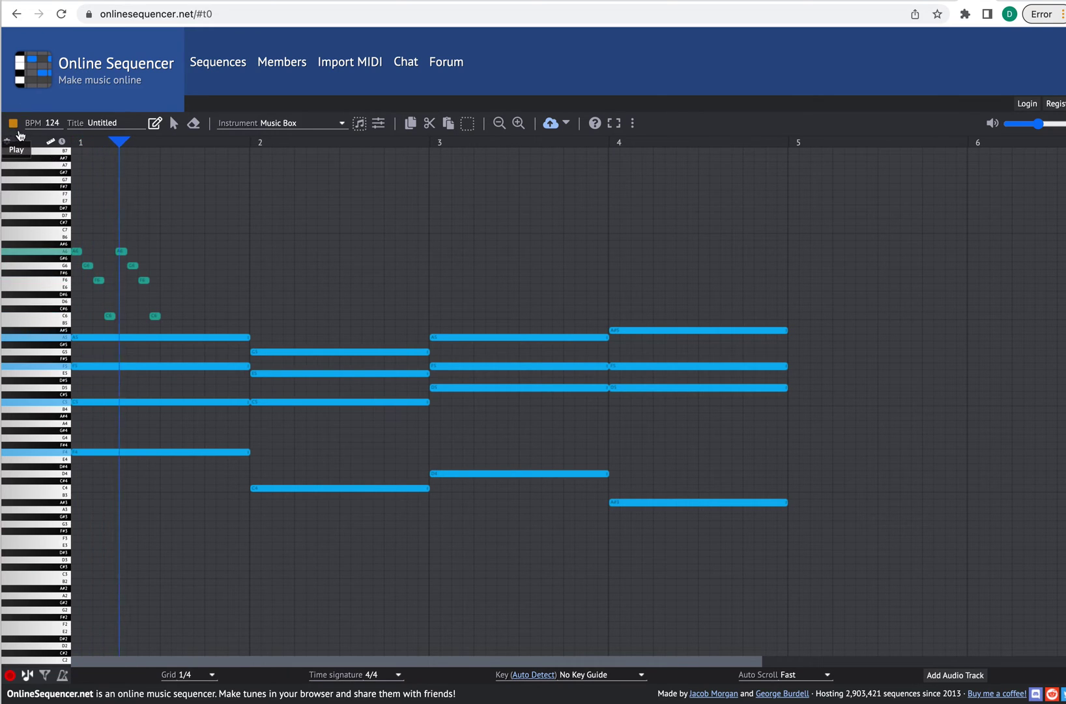
Box-select and delete the melody notes, then select the upper chord notes
click(173, 123)
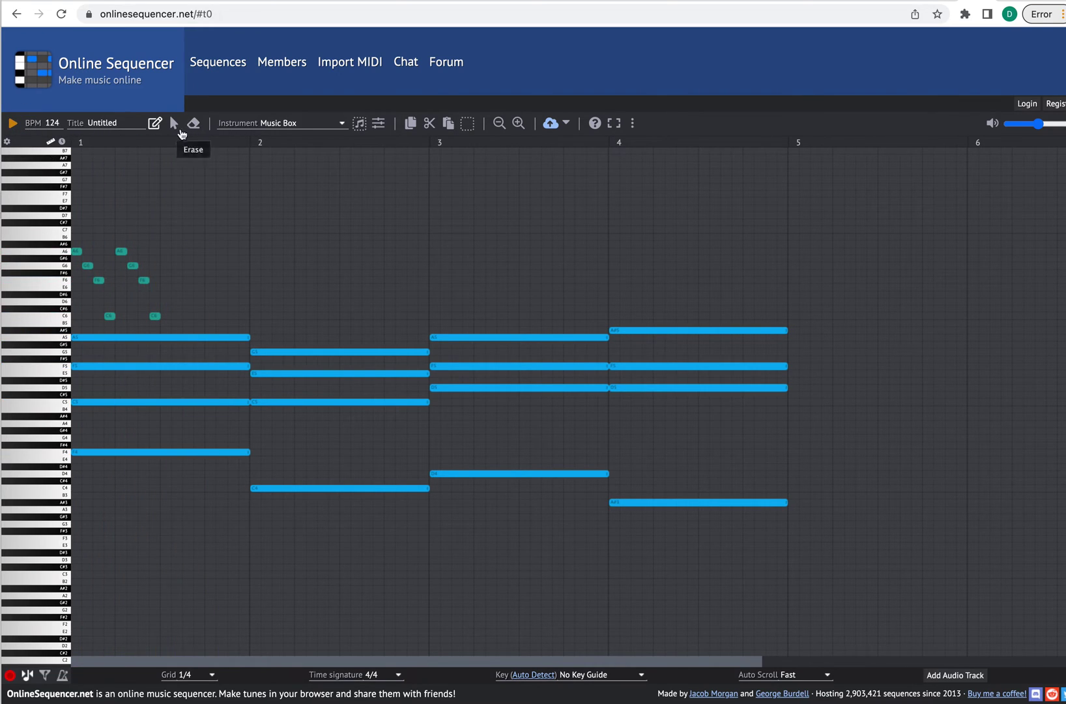
drag(176, 224, 68, 321)
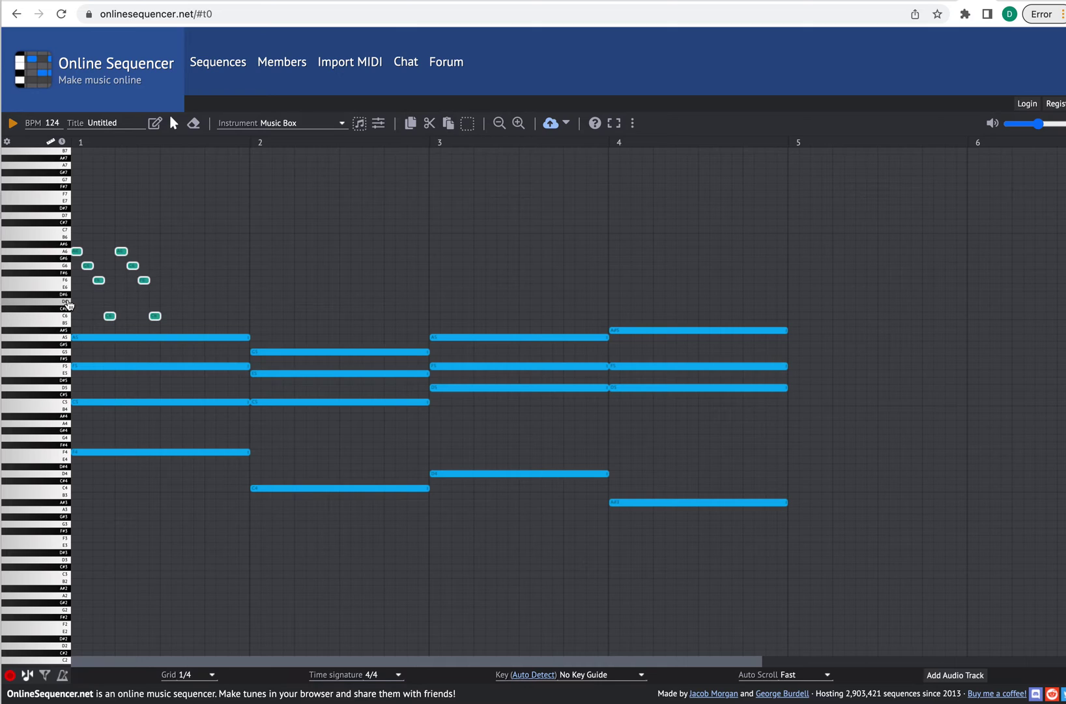
key(Delete)
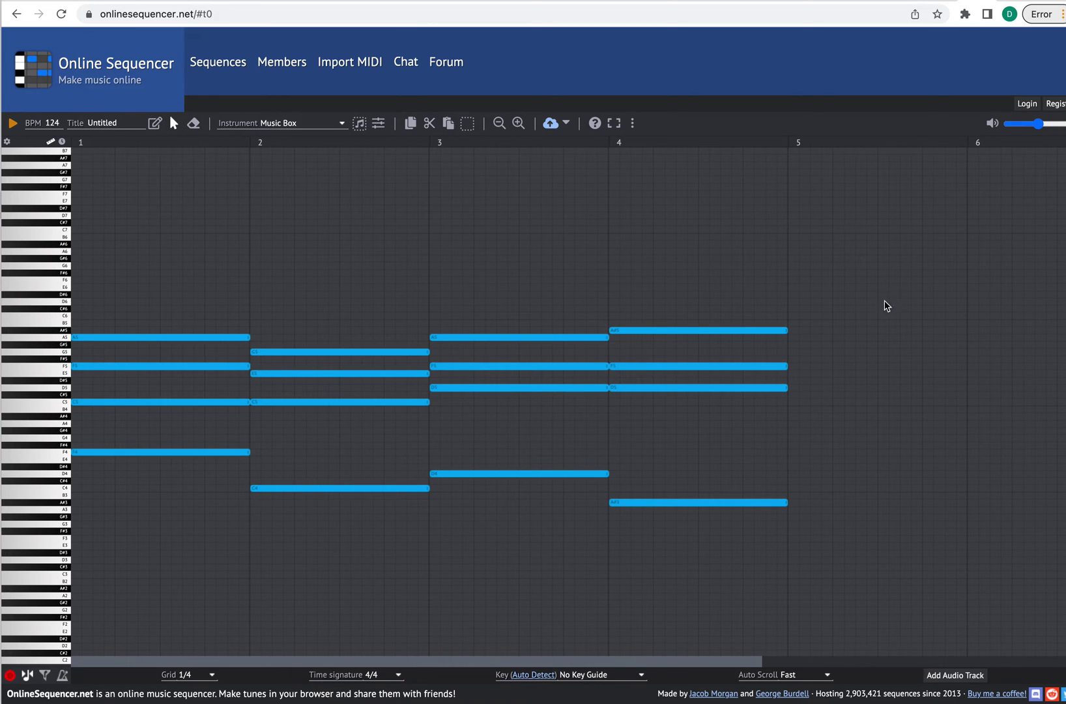
drag(886, 299, 35, 433)
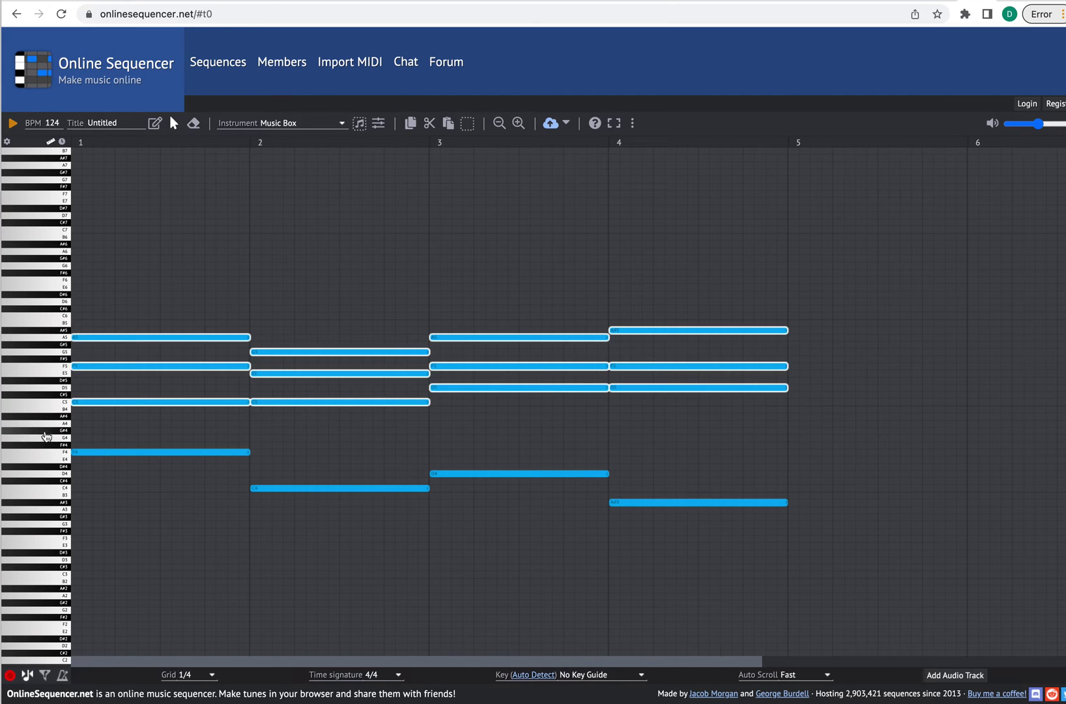
Change the selected chord notes to the 8-Bit Sine instrument
click(293, 124)
scroll(287, 195, down, 10)
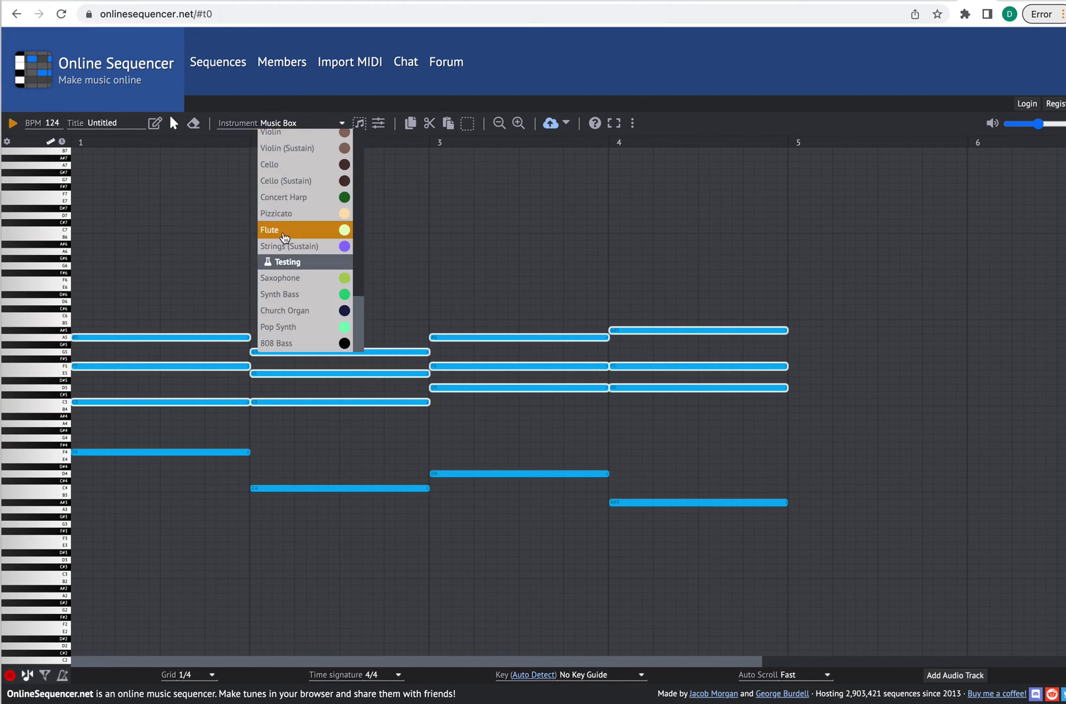
scroll(281, 235, up, 10)
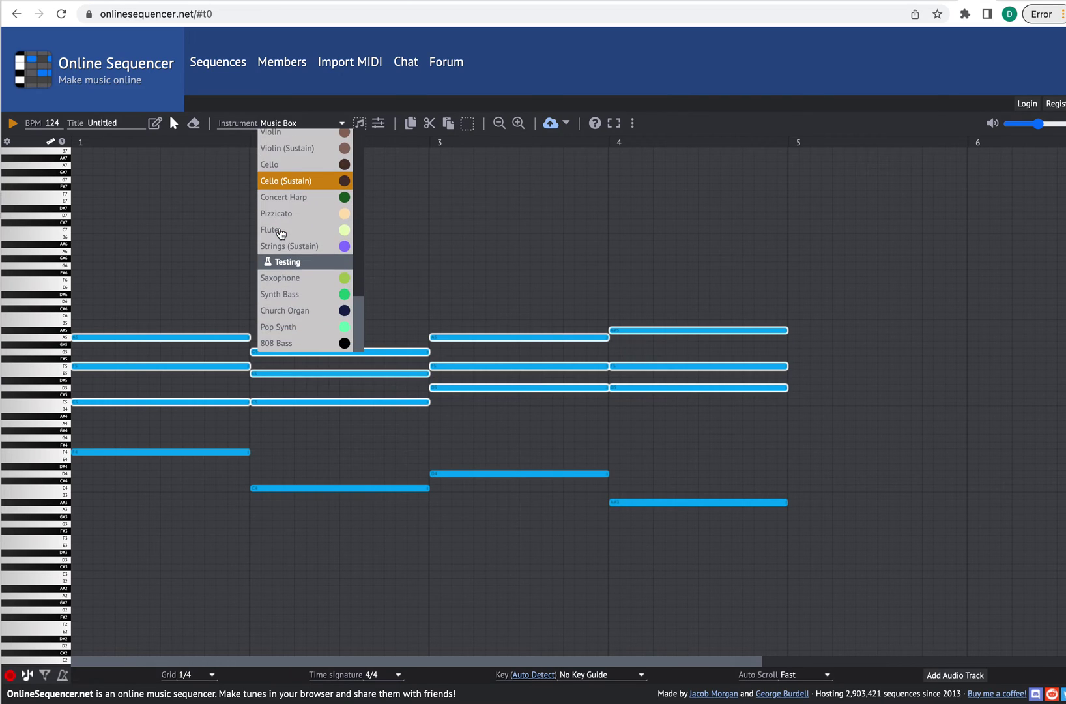
scroll(280, 234, down, 2)
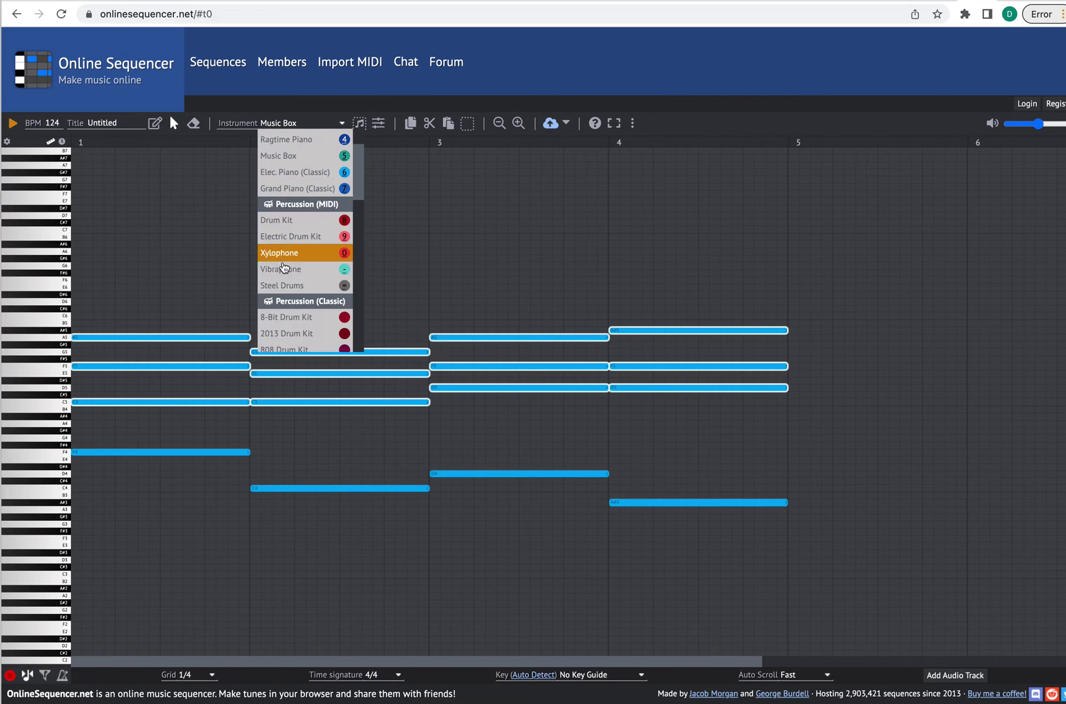
scroll(281, 282, up, 1)
scroll(281, 282, up, 1)
scroll(280, 280, down, 5)
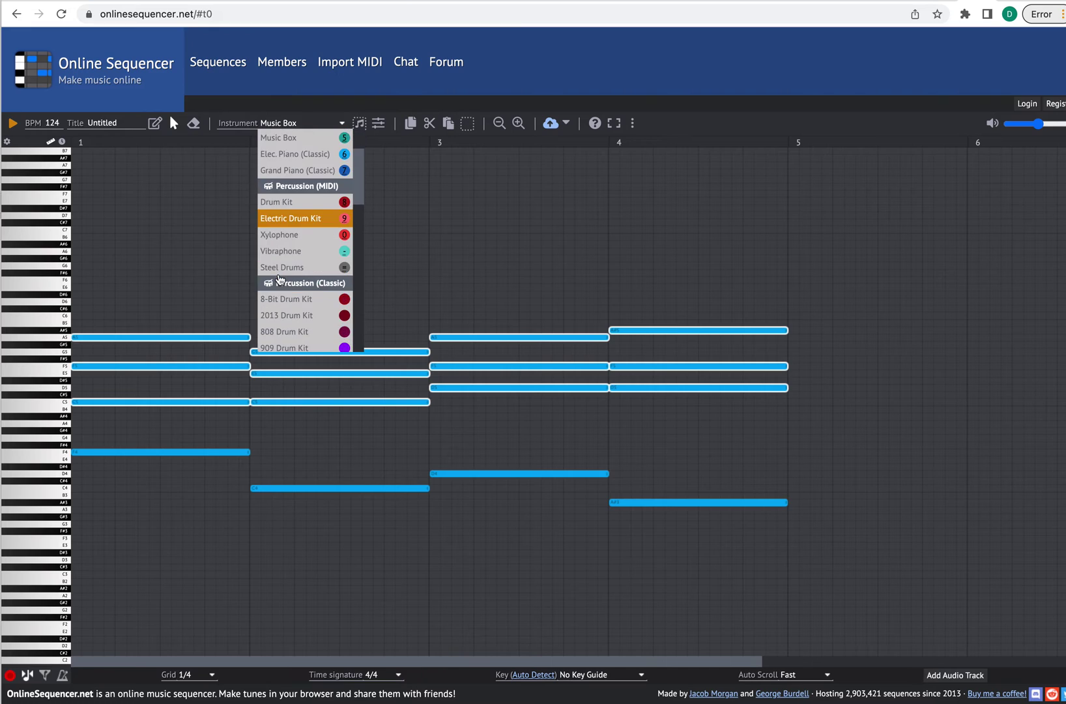
scroll(281, 286, down, 6)
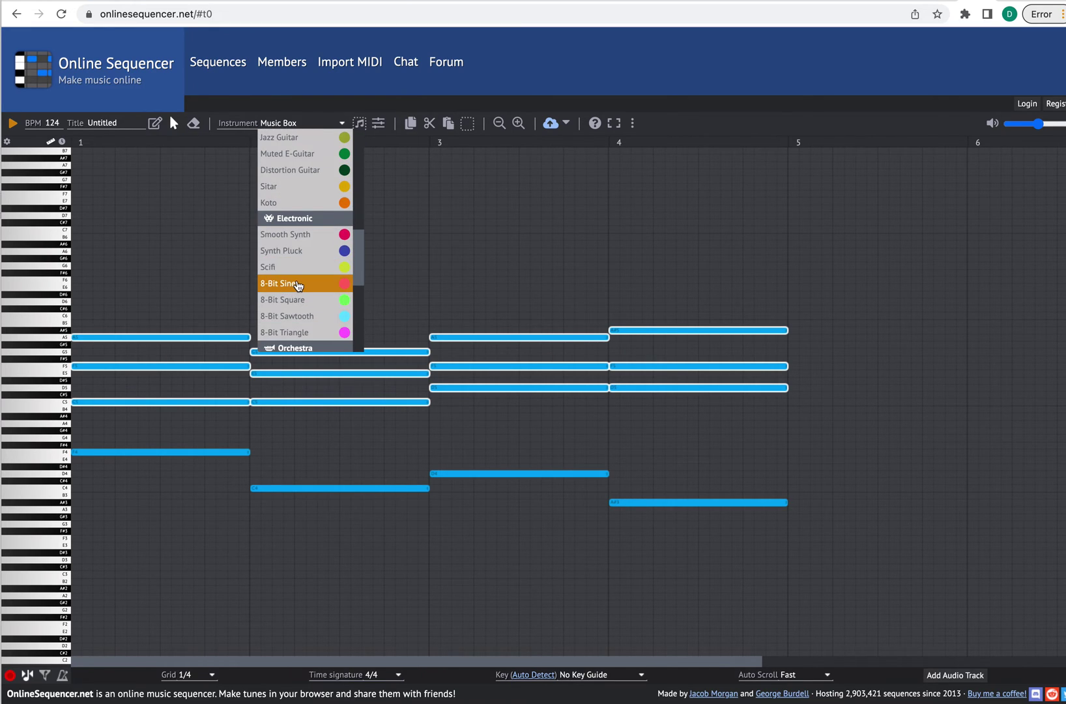
click(297, 284)
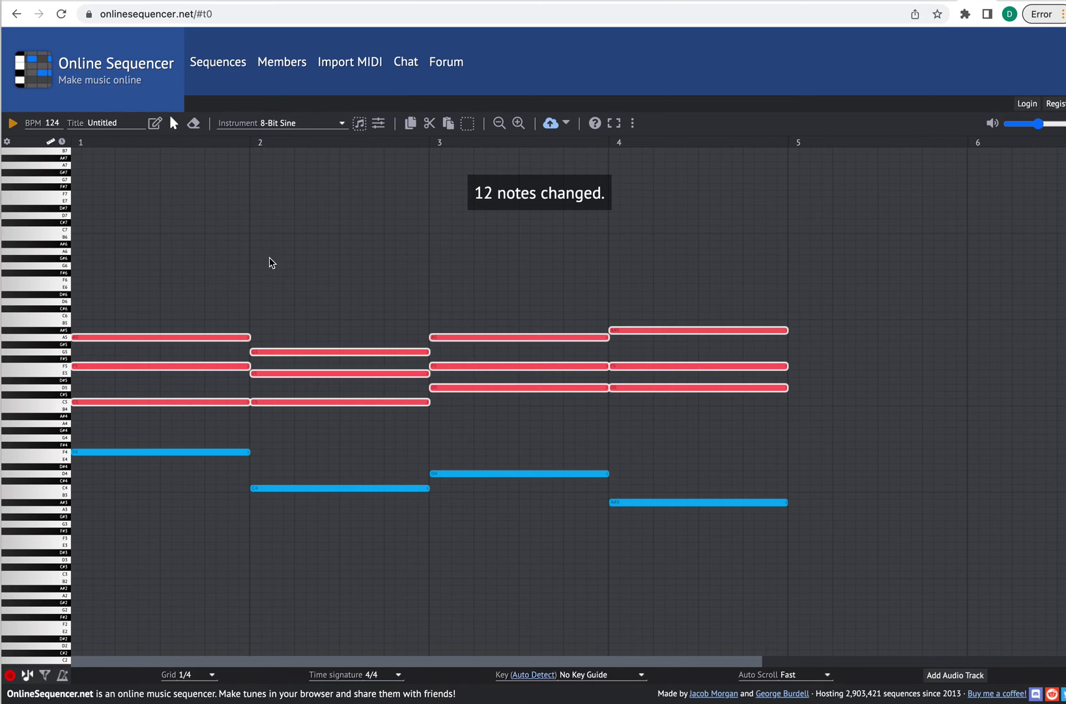
Play the chords back in 8-Bit Sine, then open the instrument mixing settings
click(14, 125)
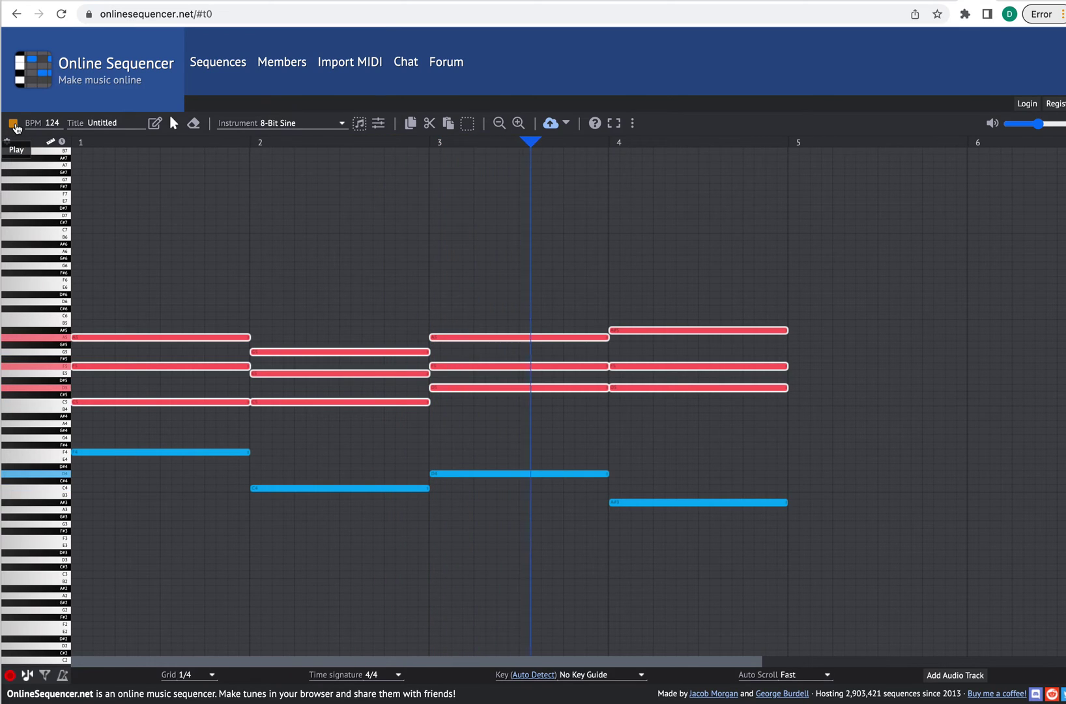
click(14, 124)
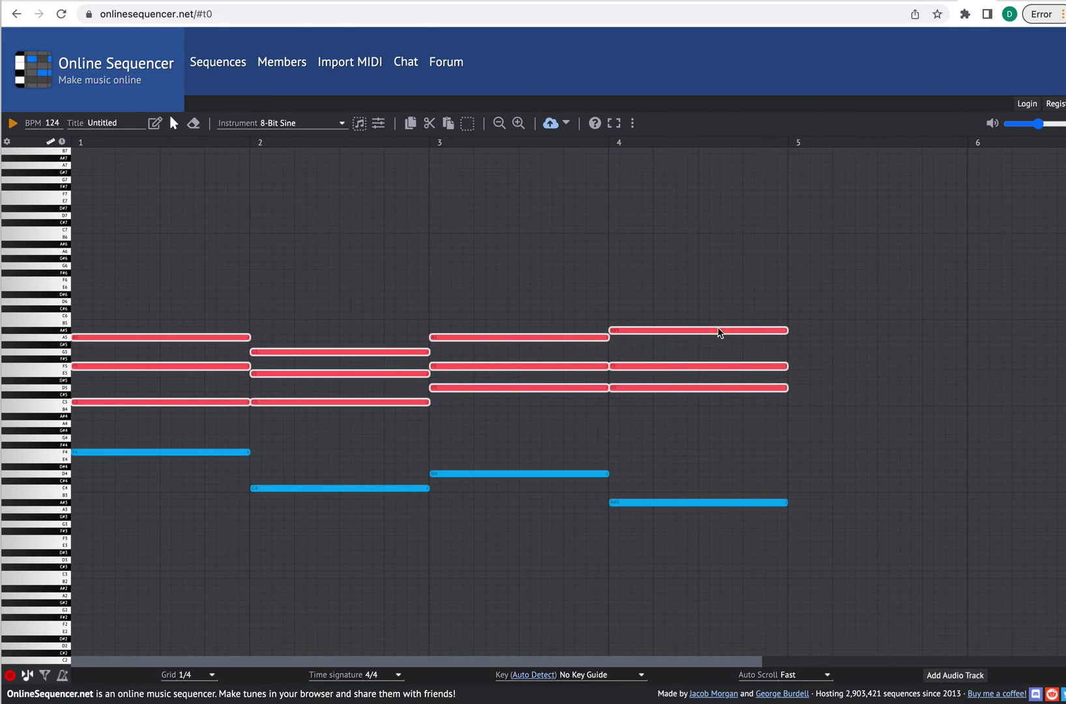
click(377, 125)
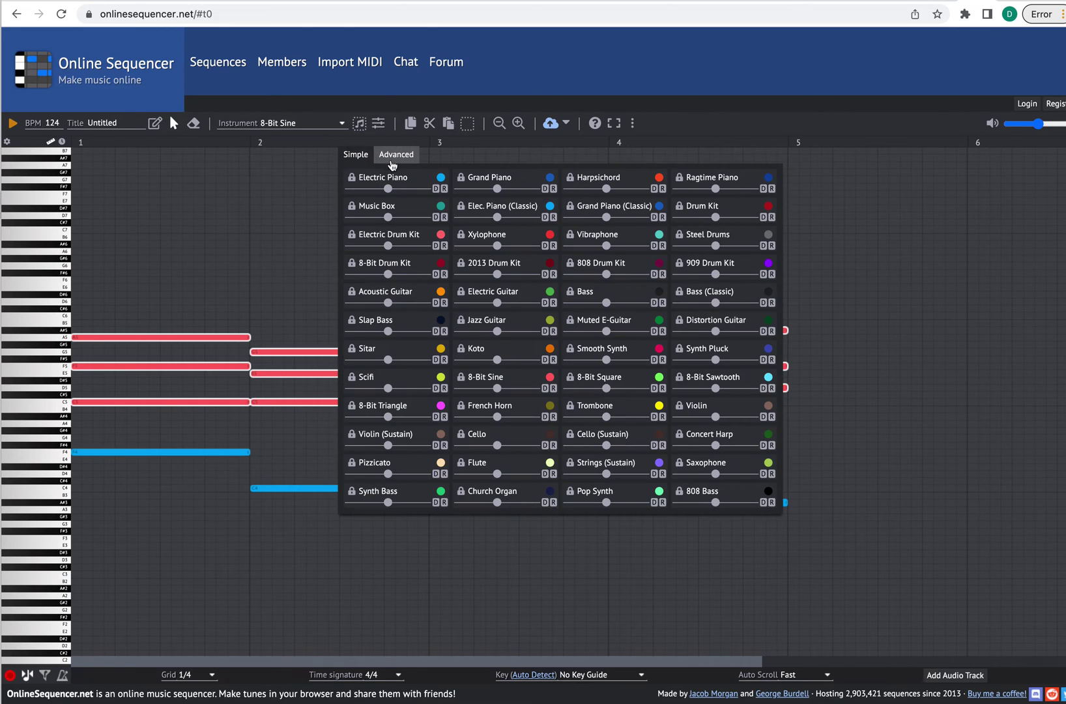
Lower the 8-Bit Sine volume below 1.00, listen back, and select the four blue bass notes
click(355, 160)
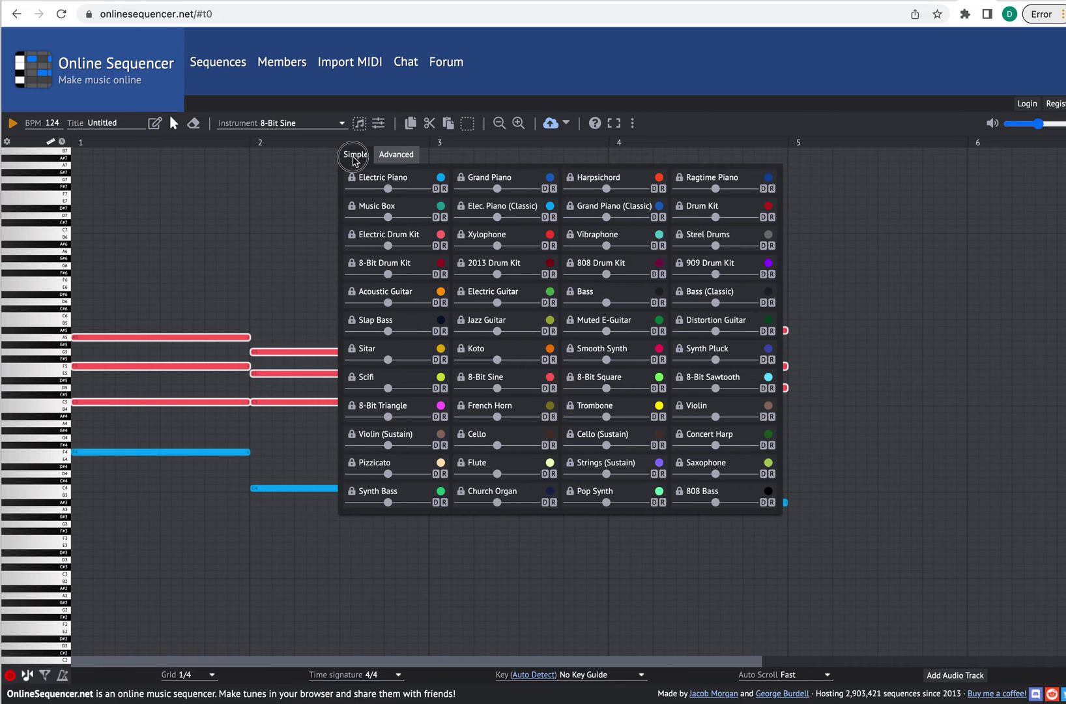
click(399, 156)
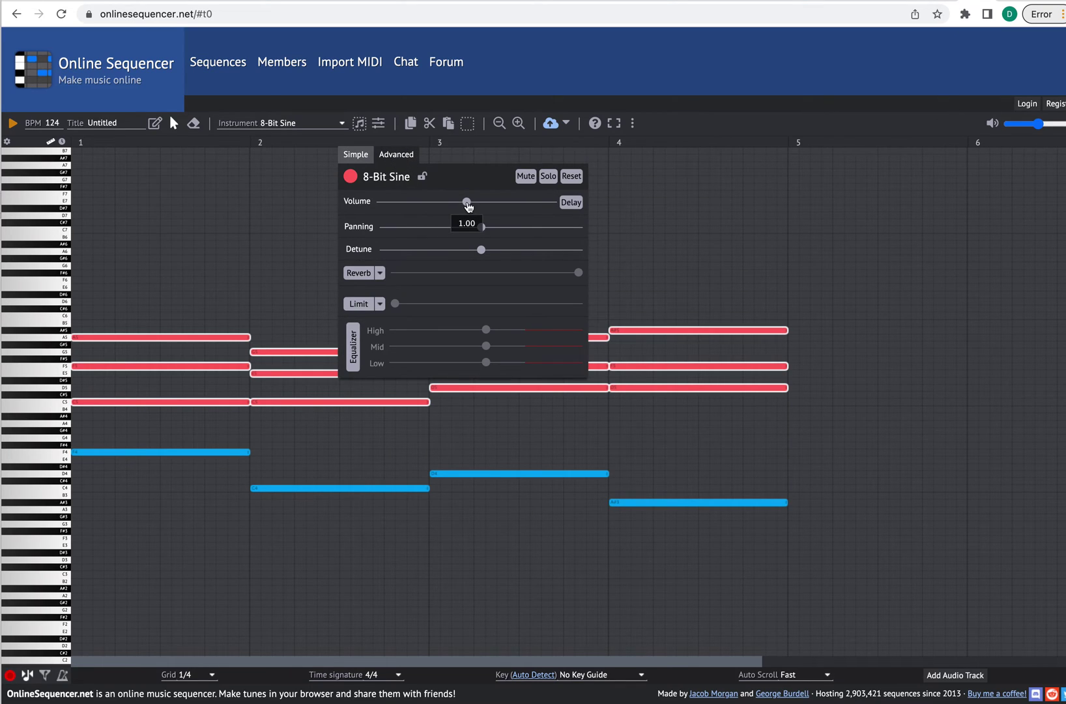
drag(467, 206, 426, 206)
click(13, 126)
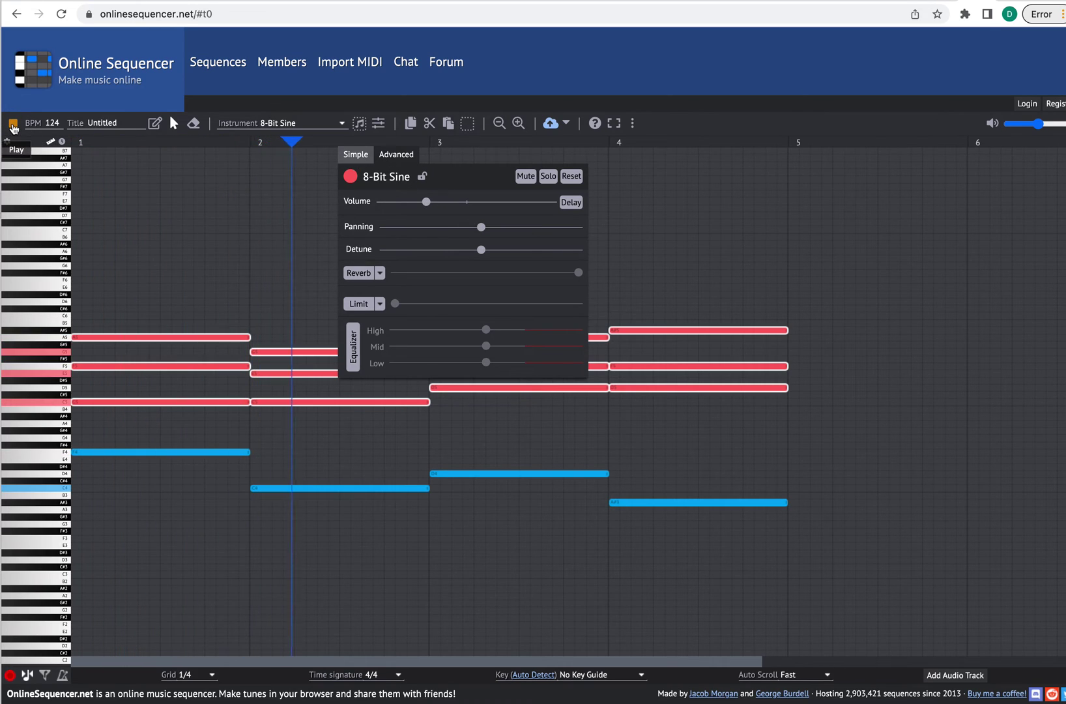
click(13, 126)
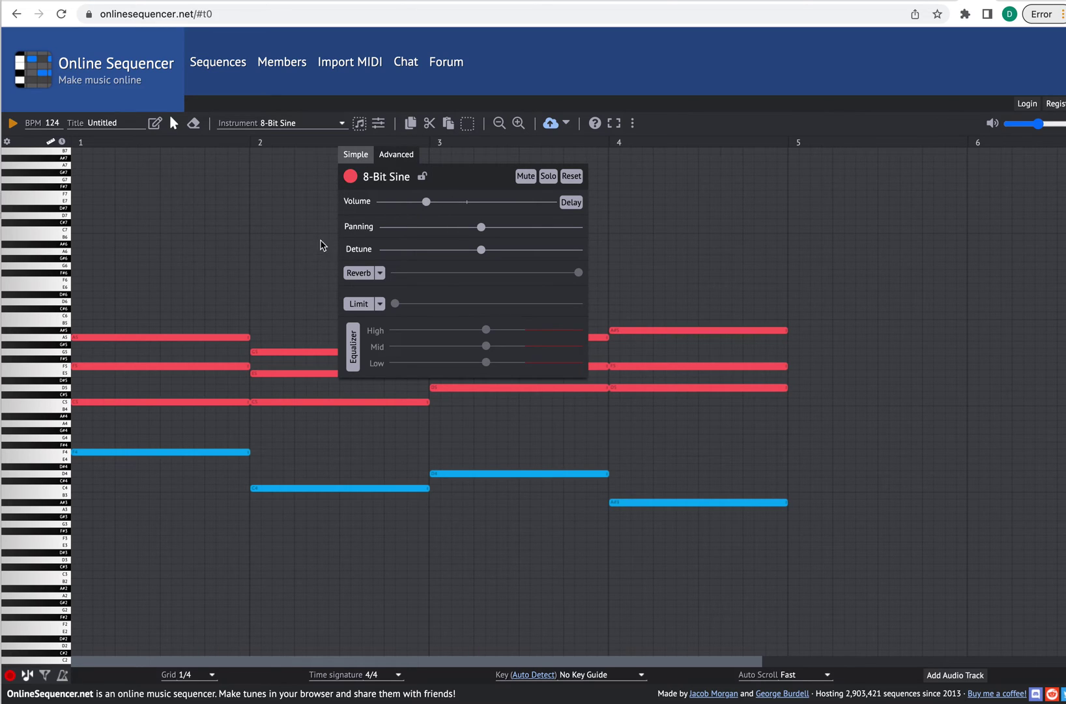
drag(874, 447, 24, 524)
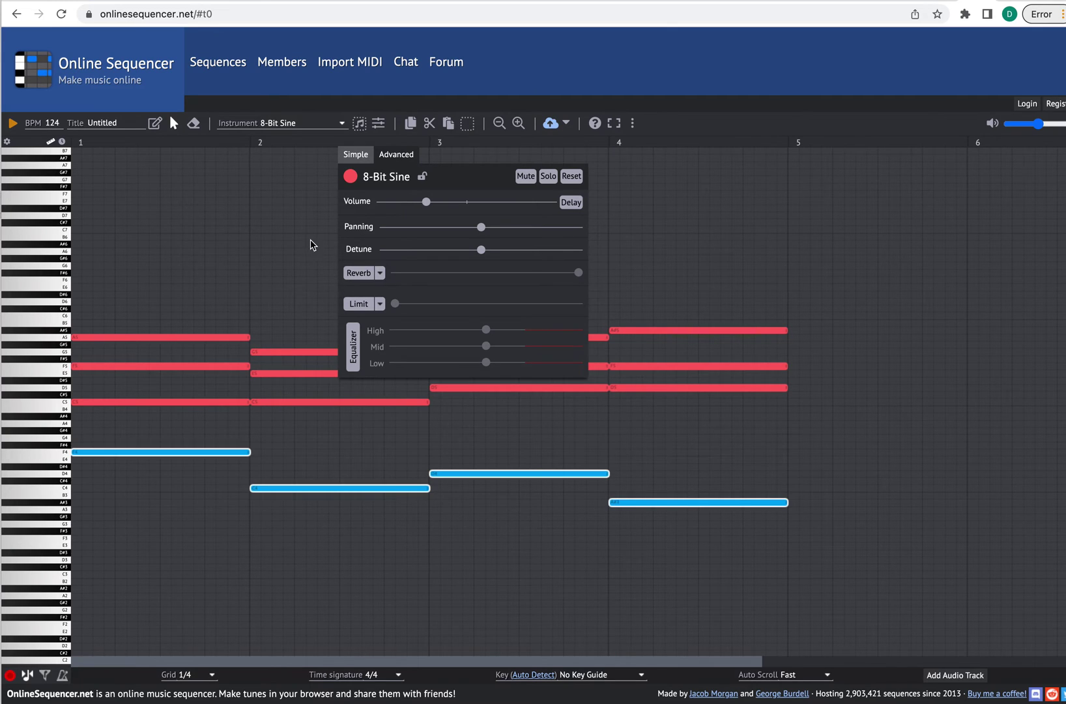
Switch the four bass notes to Synth Pluck, play the progression, and close the settings panel
click(284, 125)
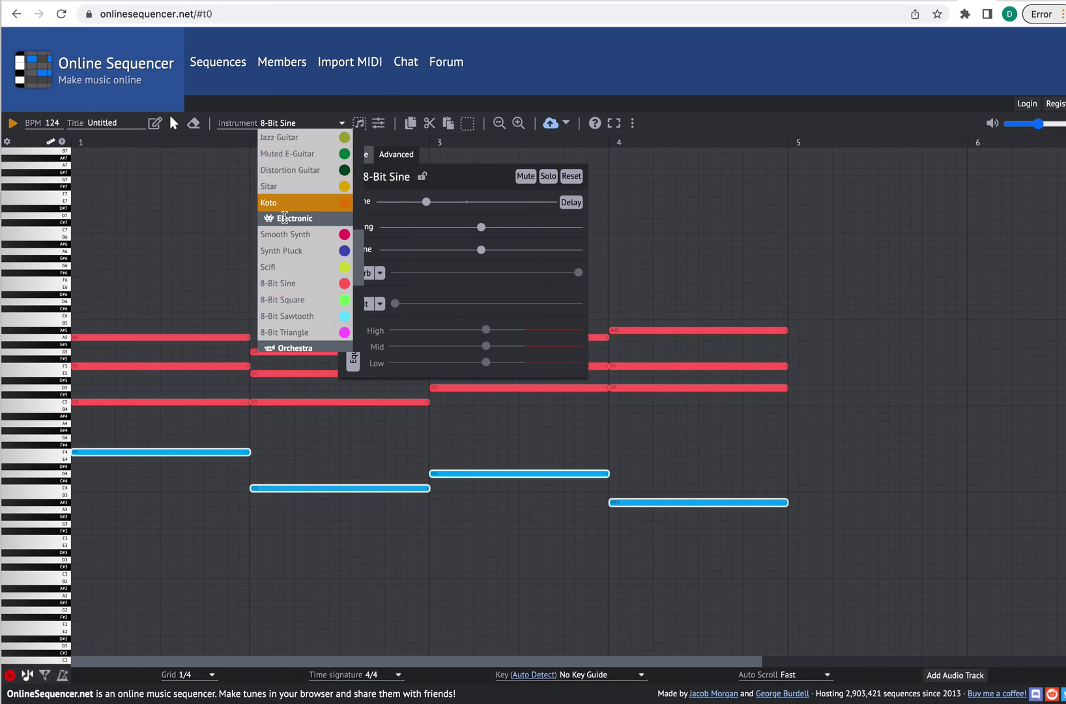
scroll(284, 215, down, 2)
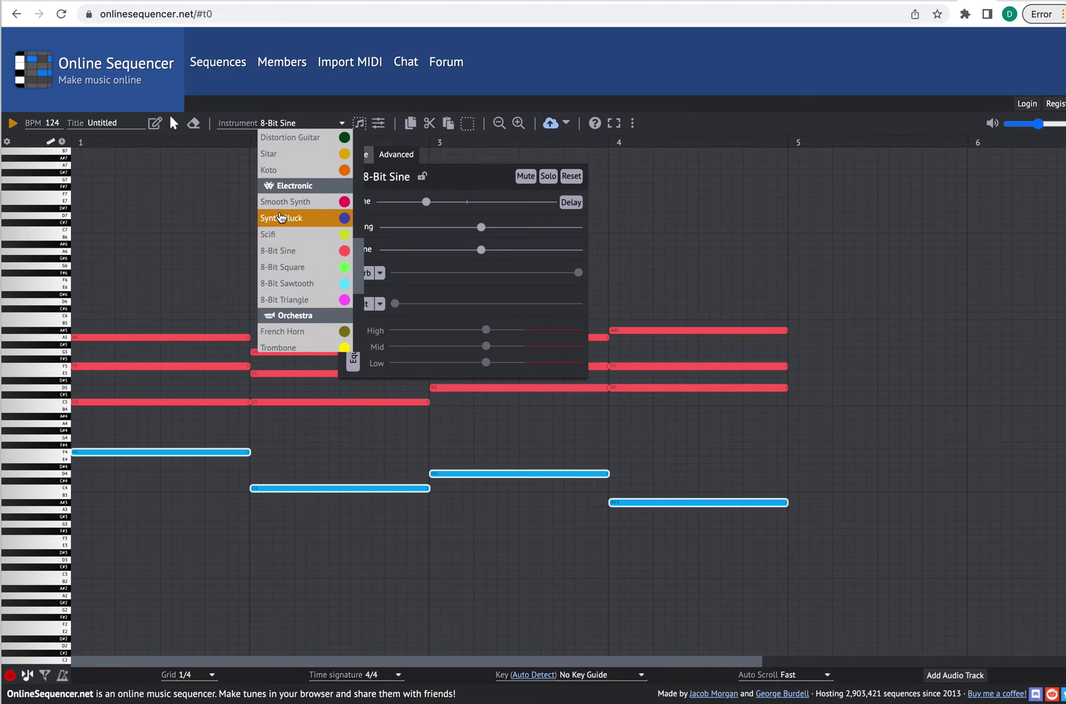
scroll(281, 216, down, 2)
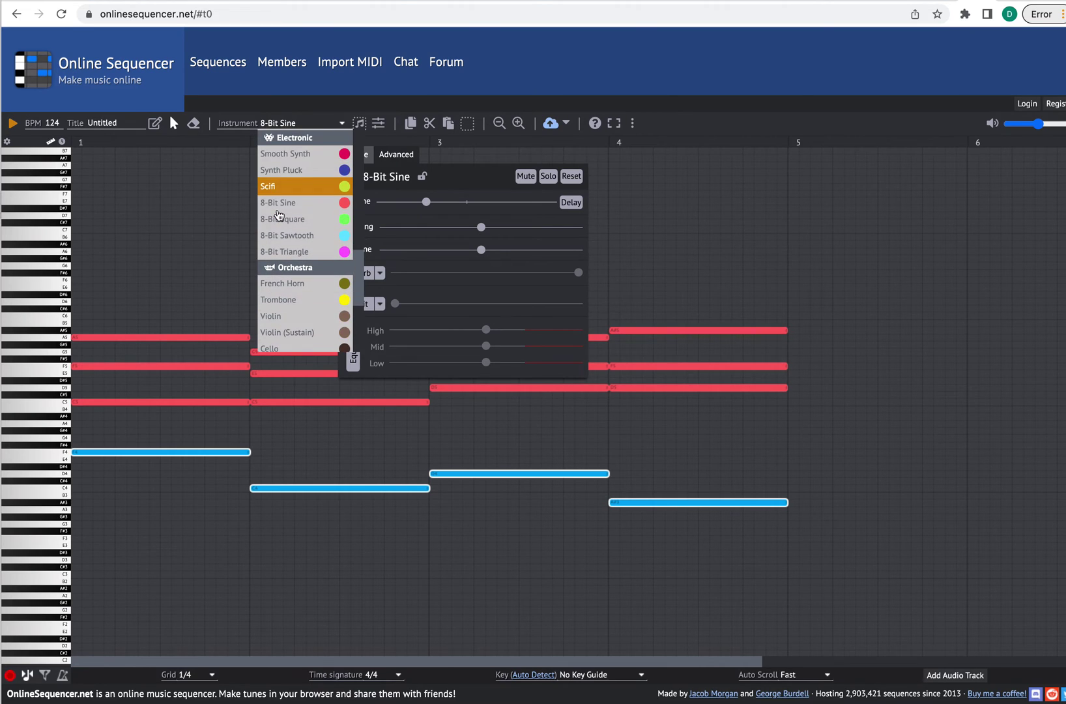
click(278, 173)
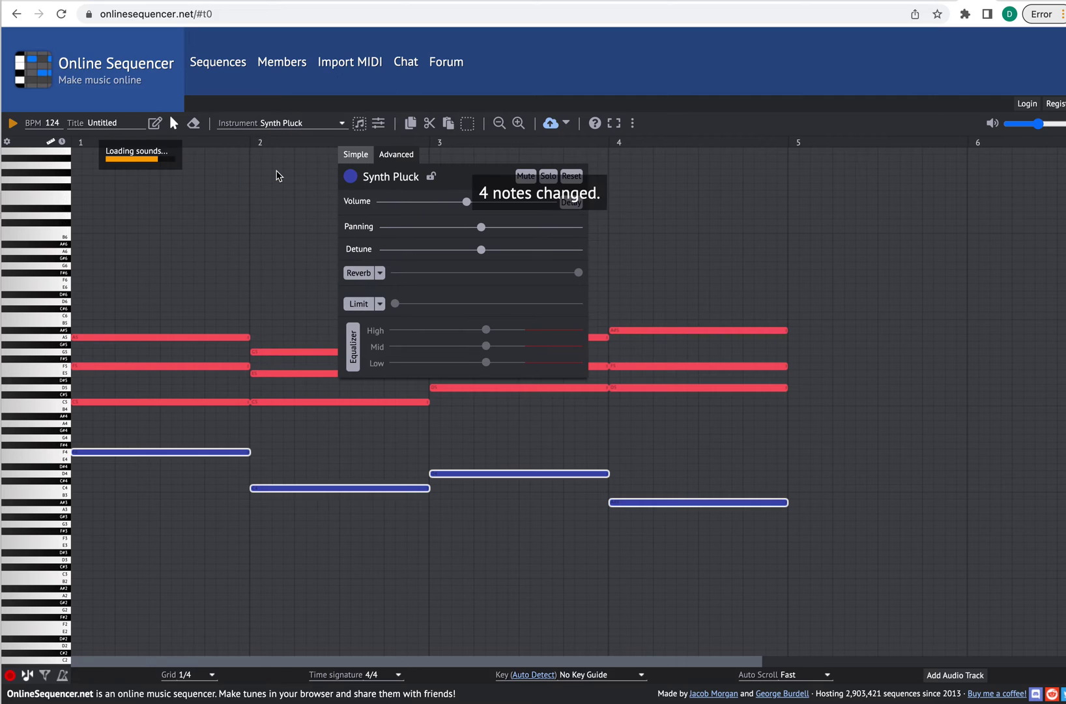
click(12, 124)
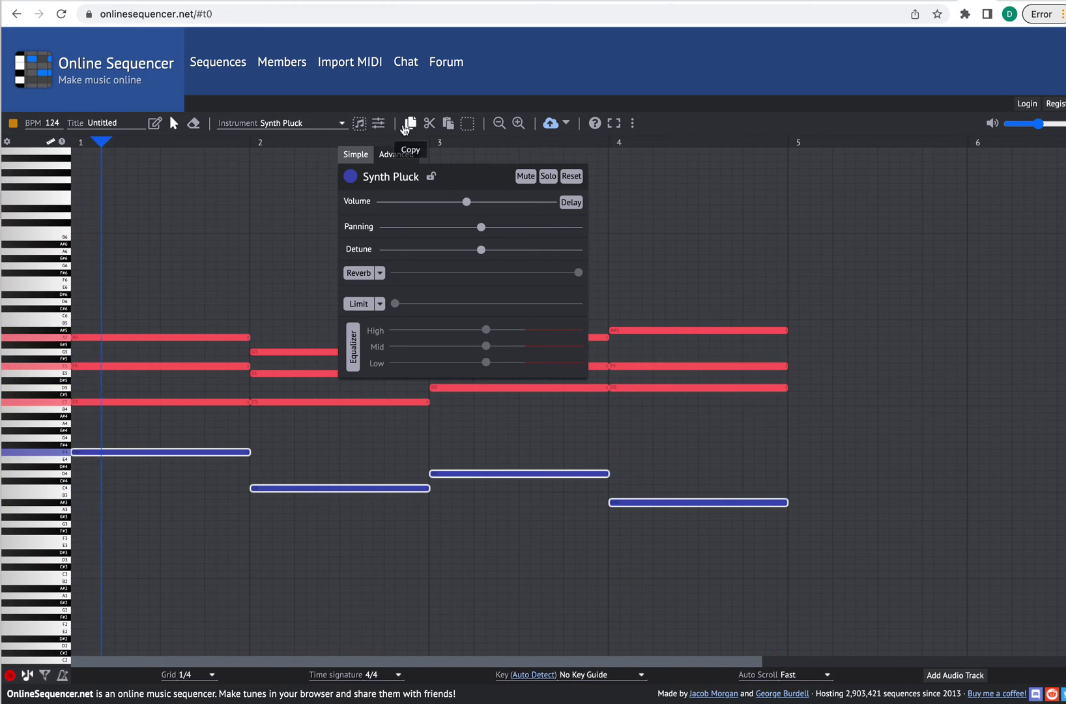
click(13, 123)
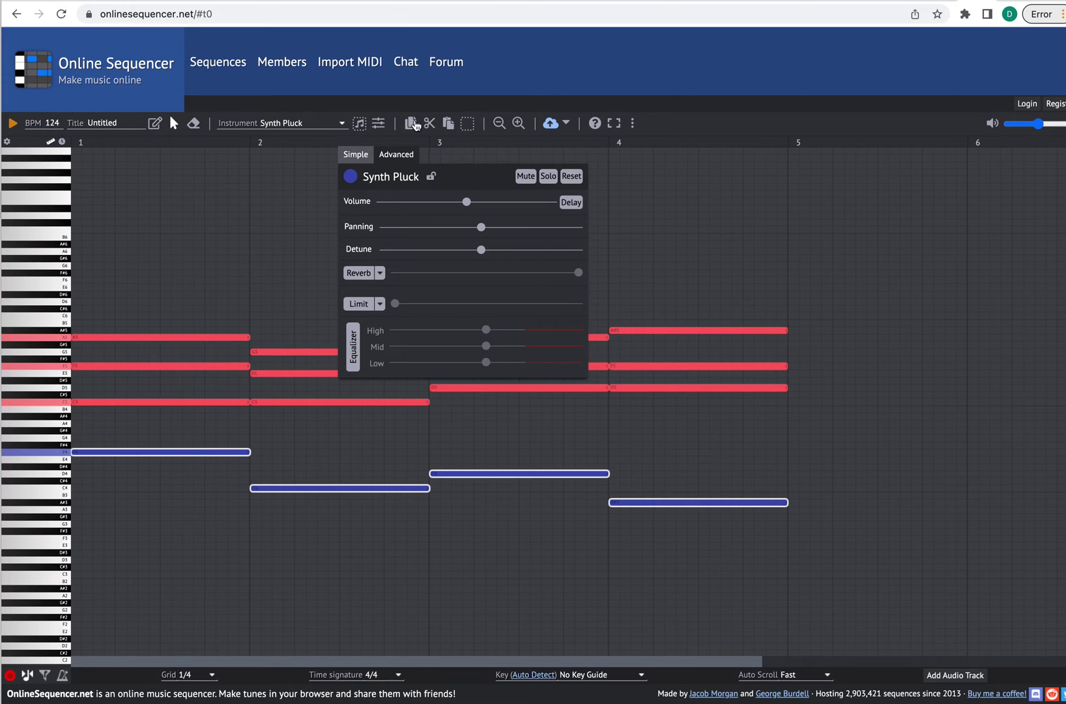
click(378, 122)
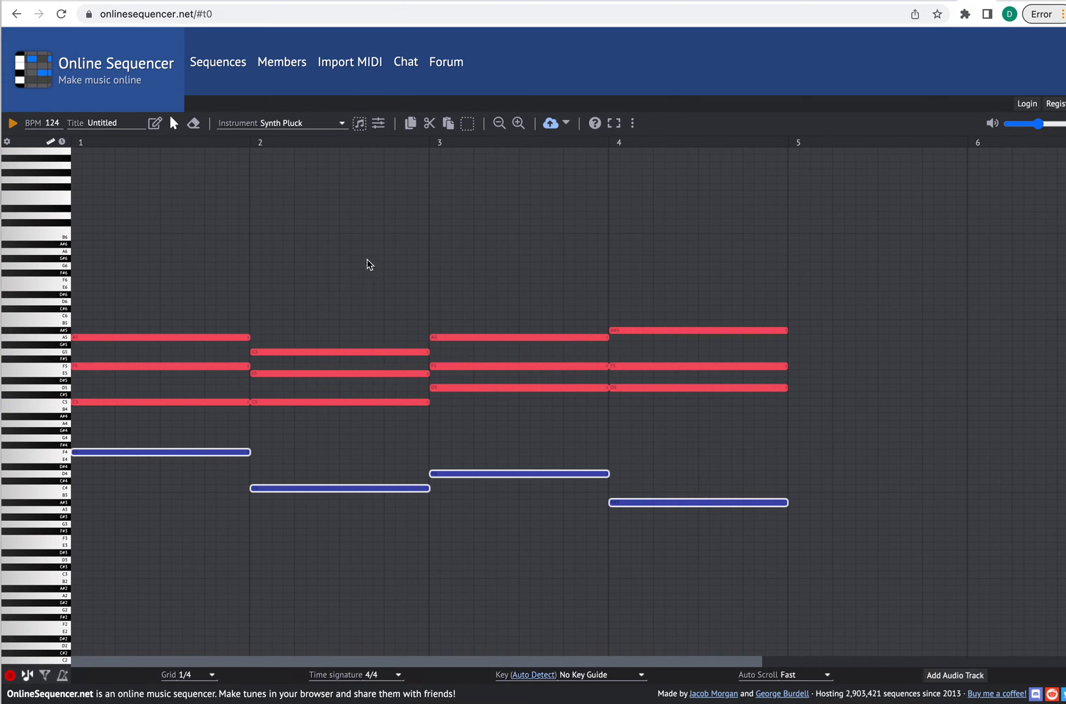
Move every chord and bass note down one octave so the bass starts on F3
scroll(352, 258, down, 1)
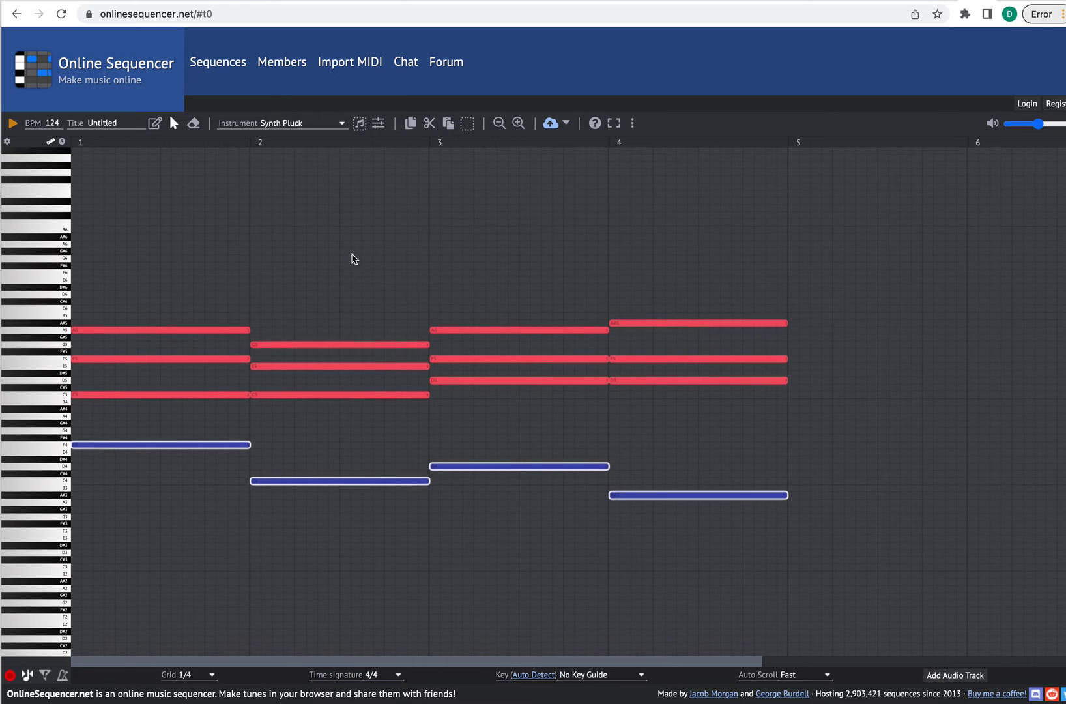
scroll(293, 221, up, 1)
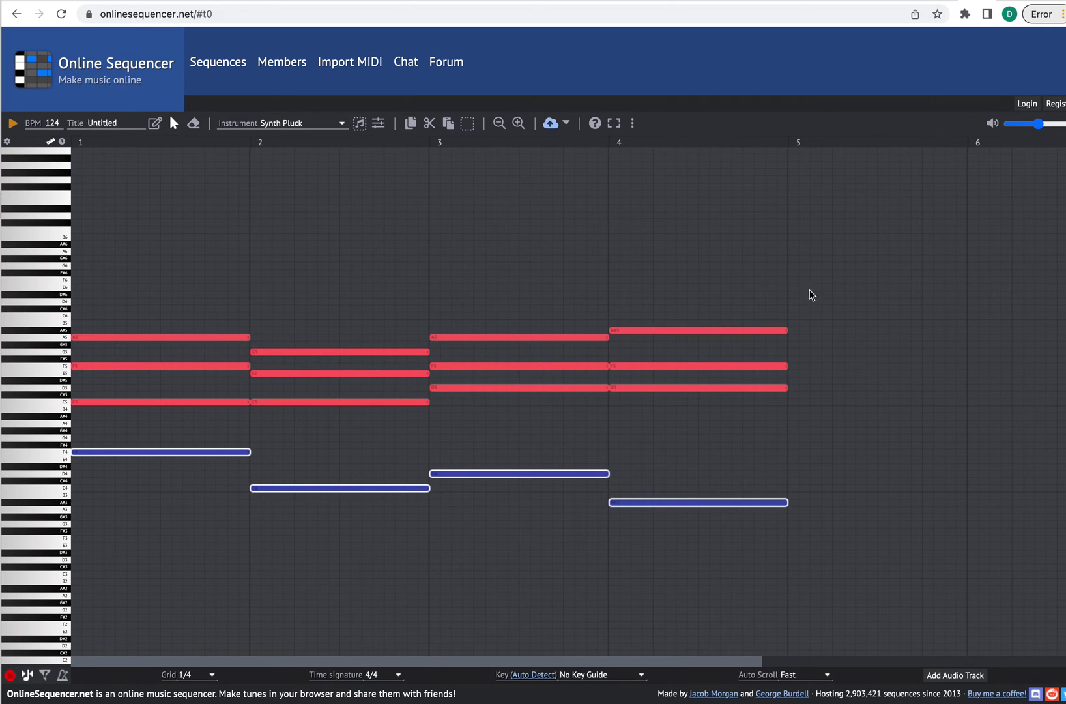
drag(817, 289, 20, 534)
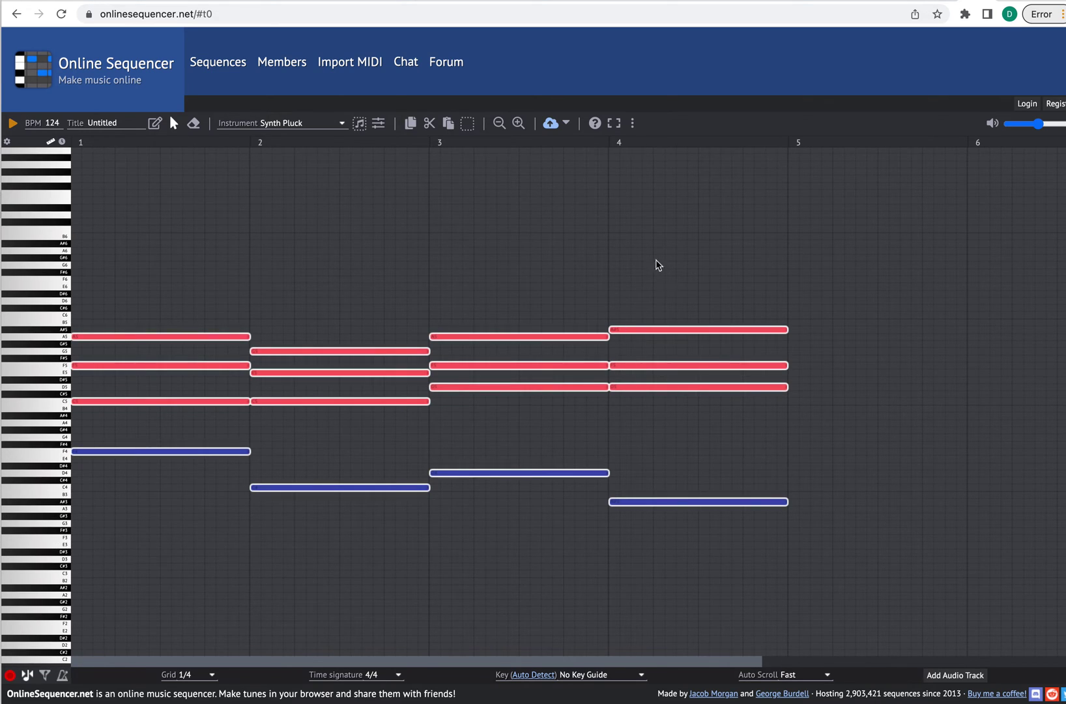
drag(895, 251, 72, 658)
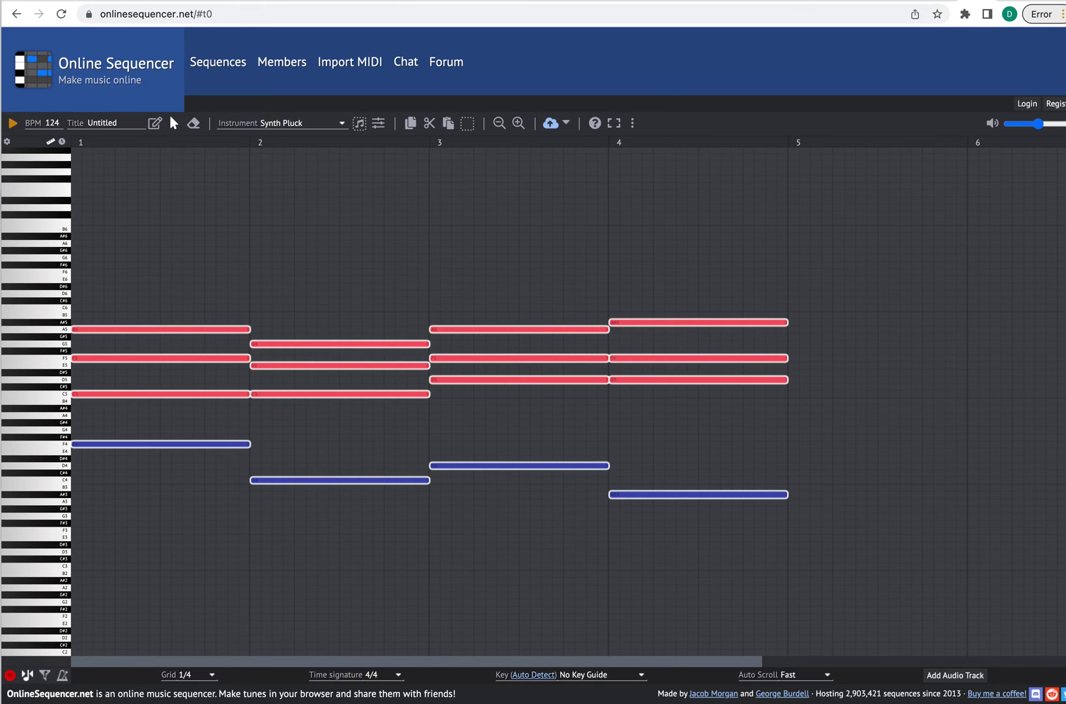
drag(97, 450, 95, 541)
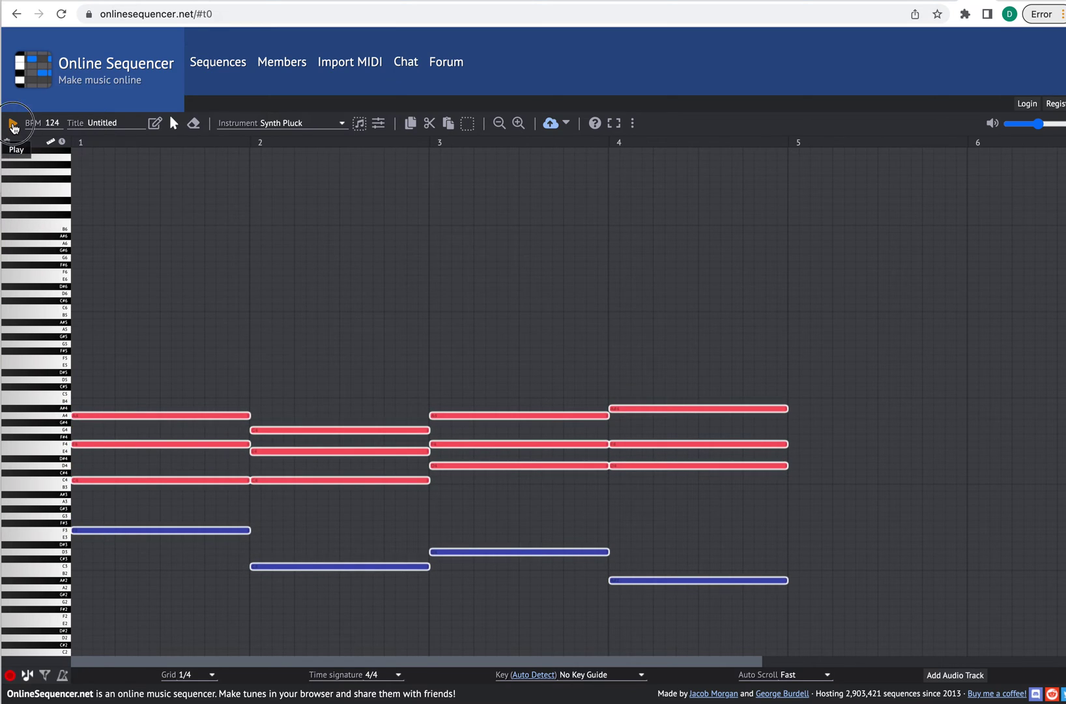
Start playback and box-select only the chord notes above the bass
click(12, 124)
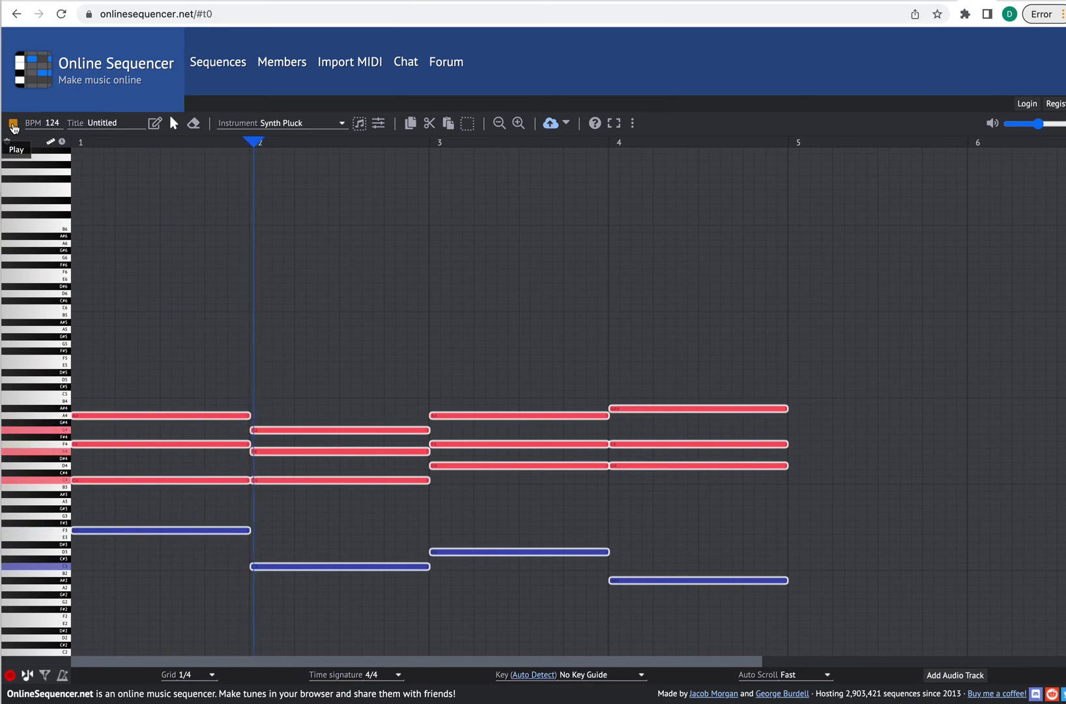
click(167, 331)
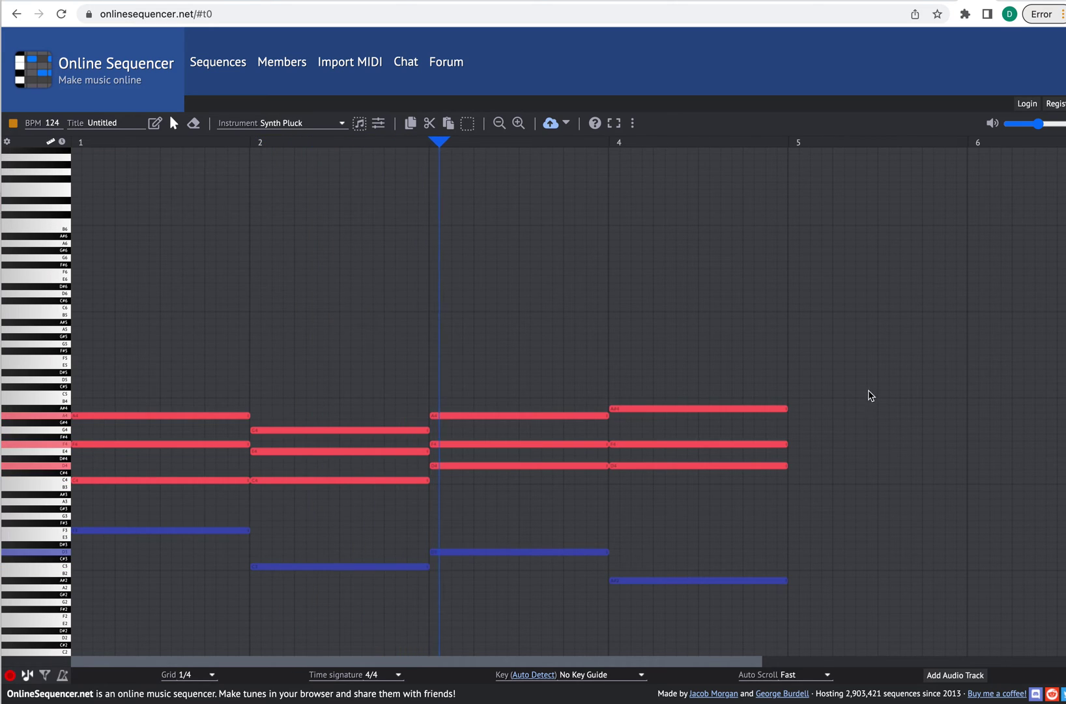
drag(868, 387, 120, 528)
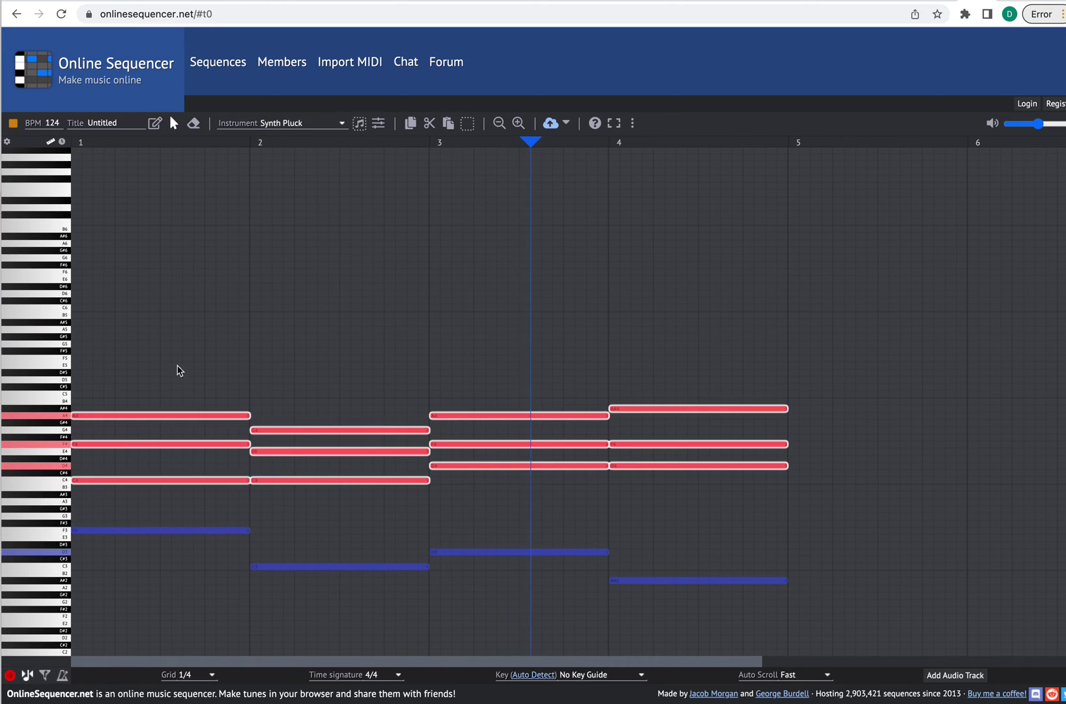
Switch the instrument to 8-Bit Sine, lower its volume and pan it slightly right
click(379, 127)
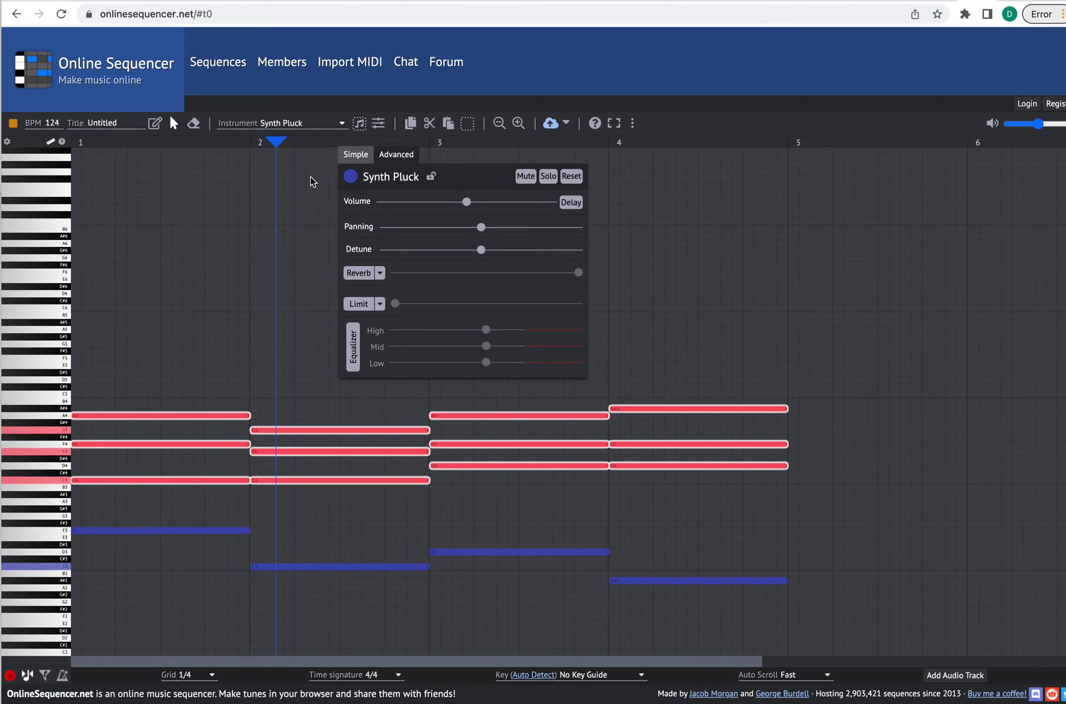
click(306, 125)
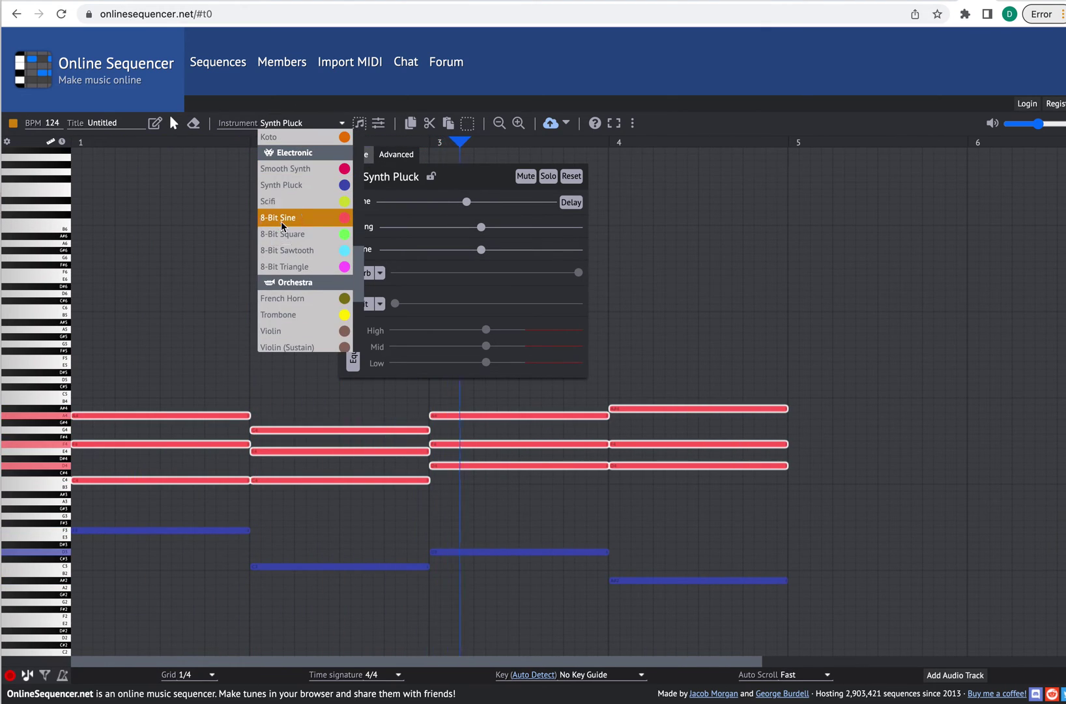
click(306, 215)
drag(427, 202, 411, 204)
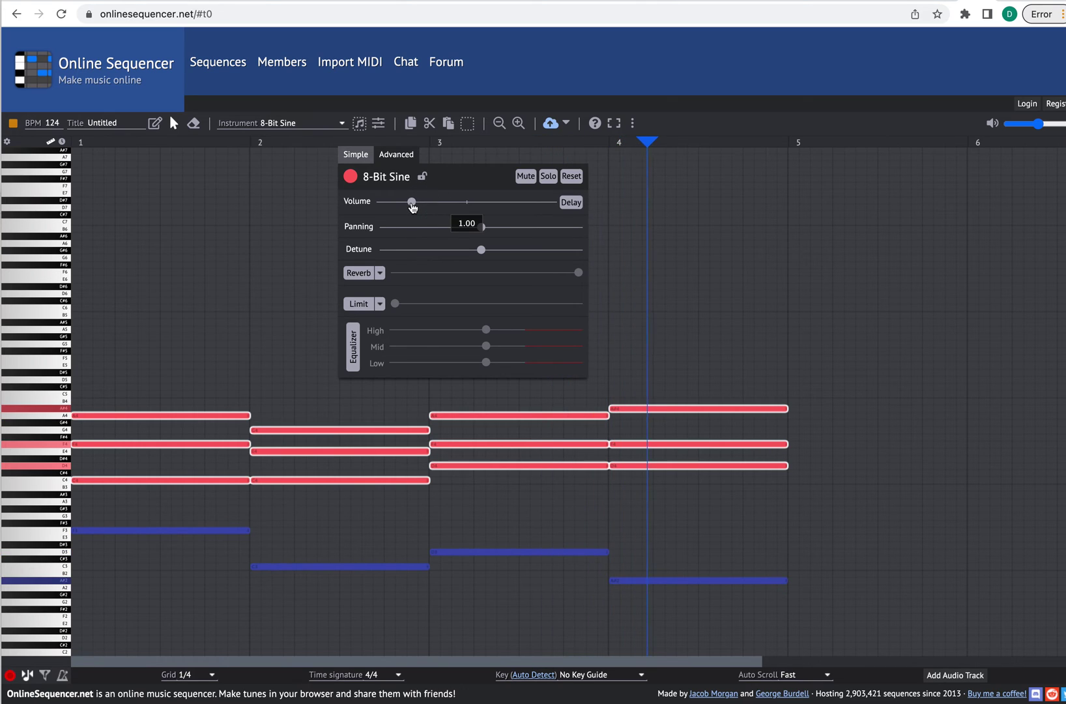
drag(480, 227, 490, 228)
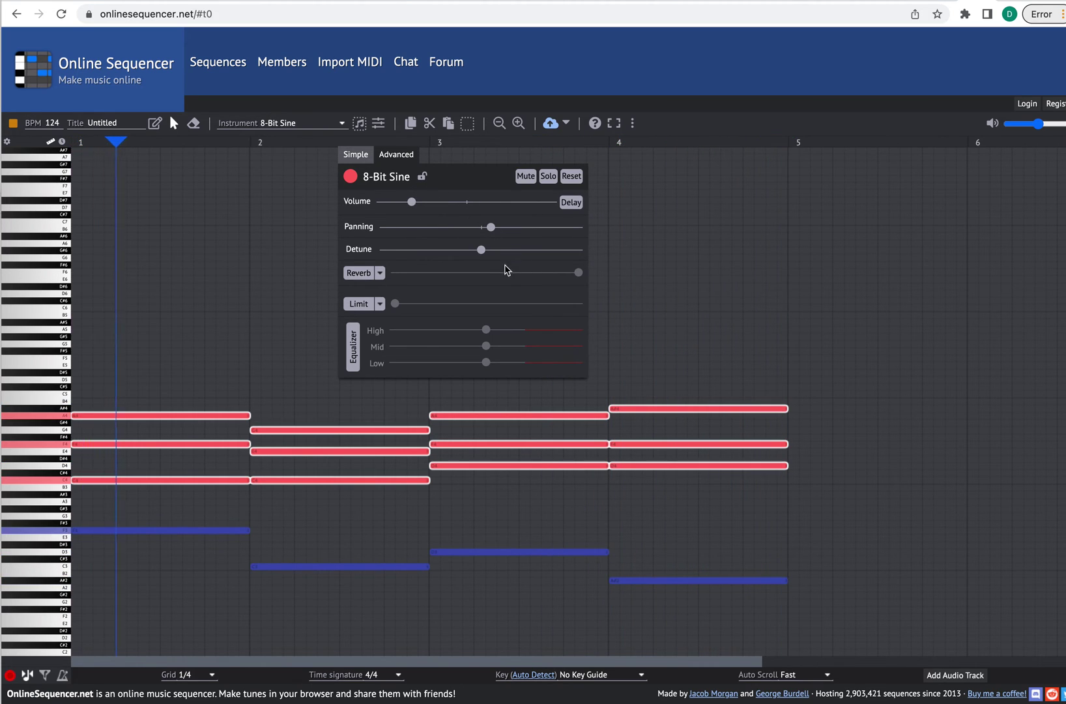
drag(400, 302, 446, 304)
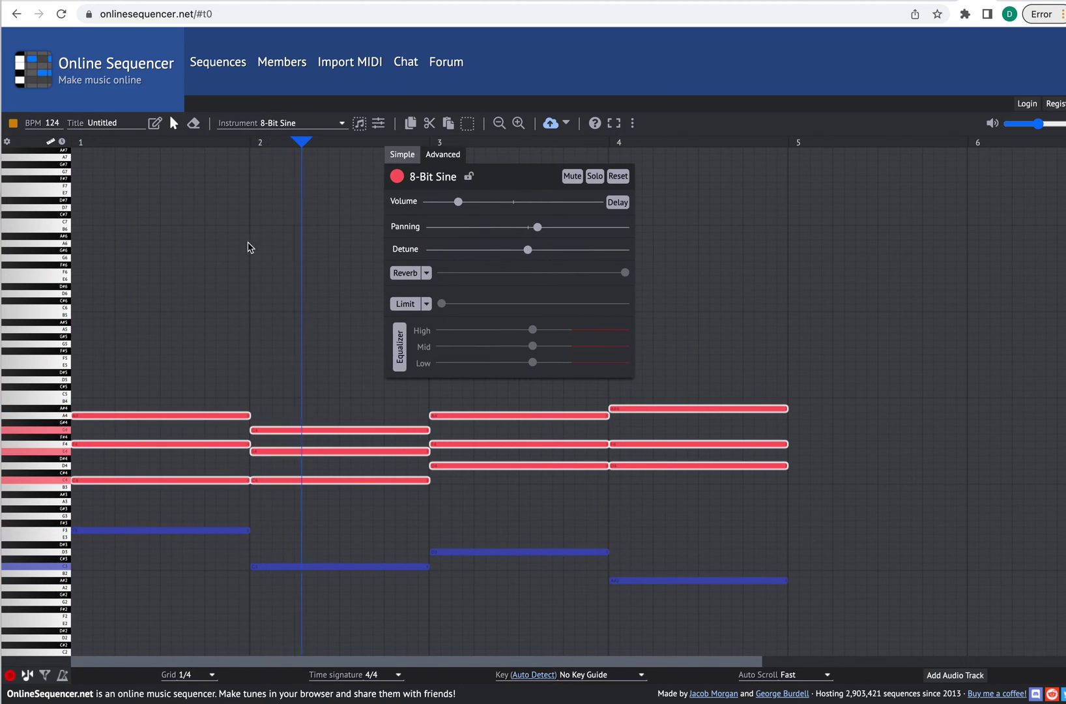
Stop playback and reposition the chord chart PDF away from the sequencer
key(space)
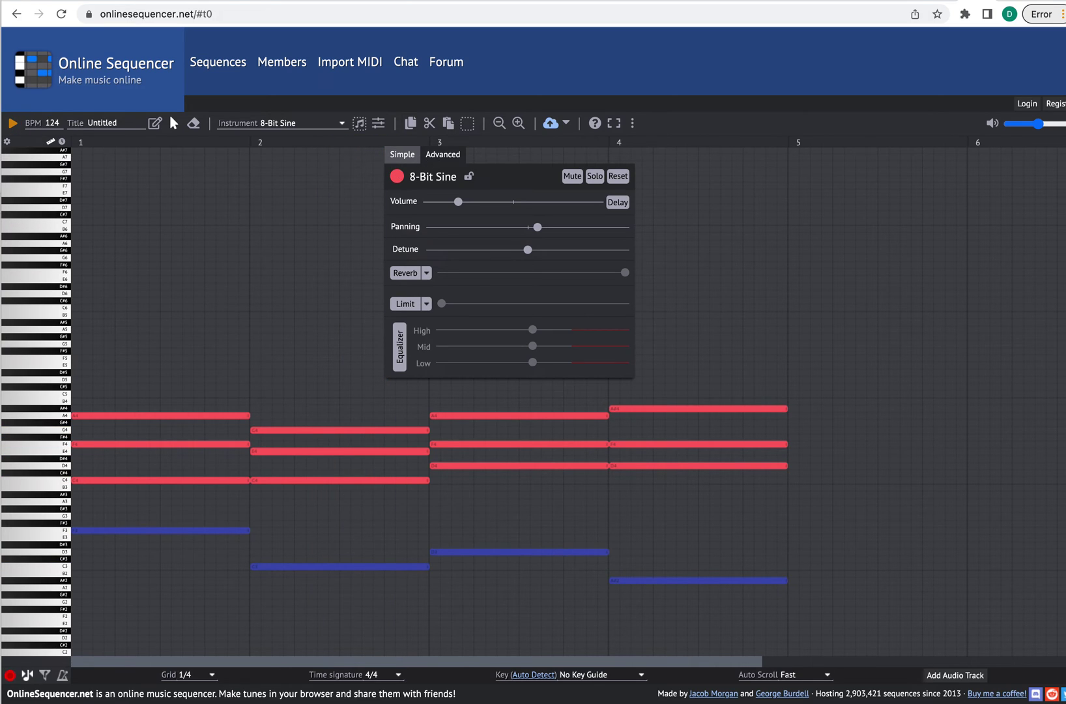
drag(1, 254, 605, 174)
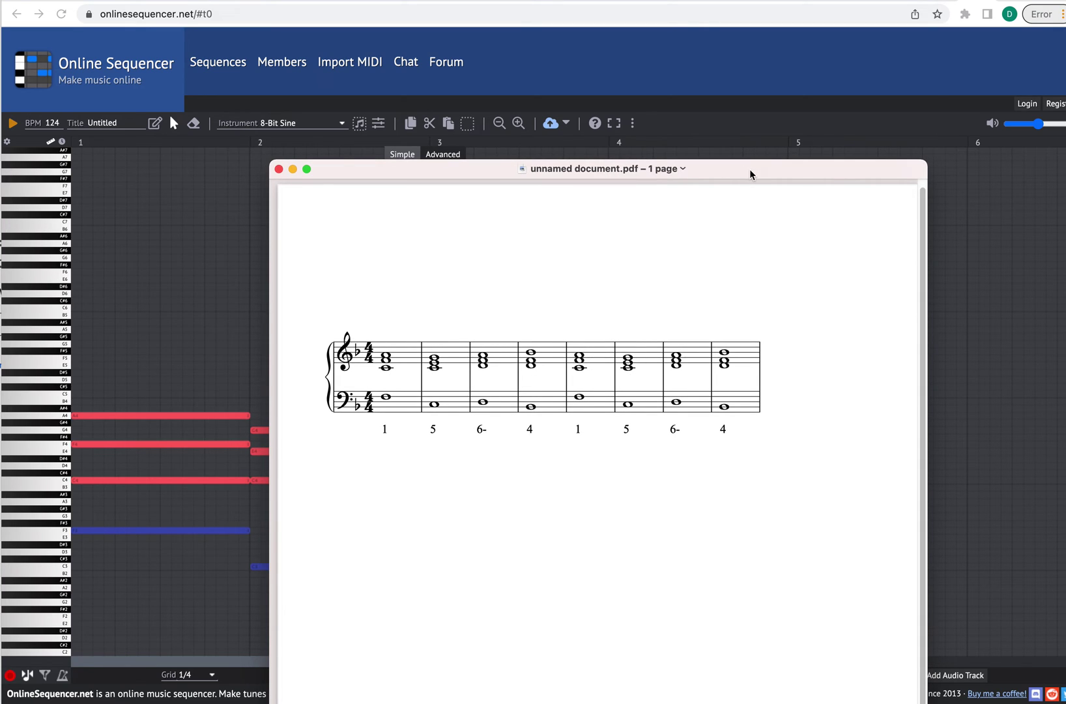
drag(749, 169, 0, 221)
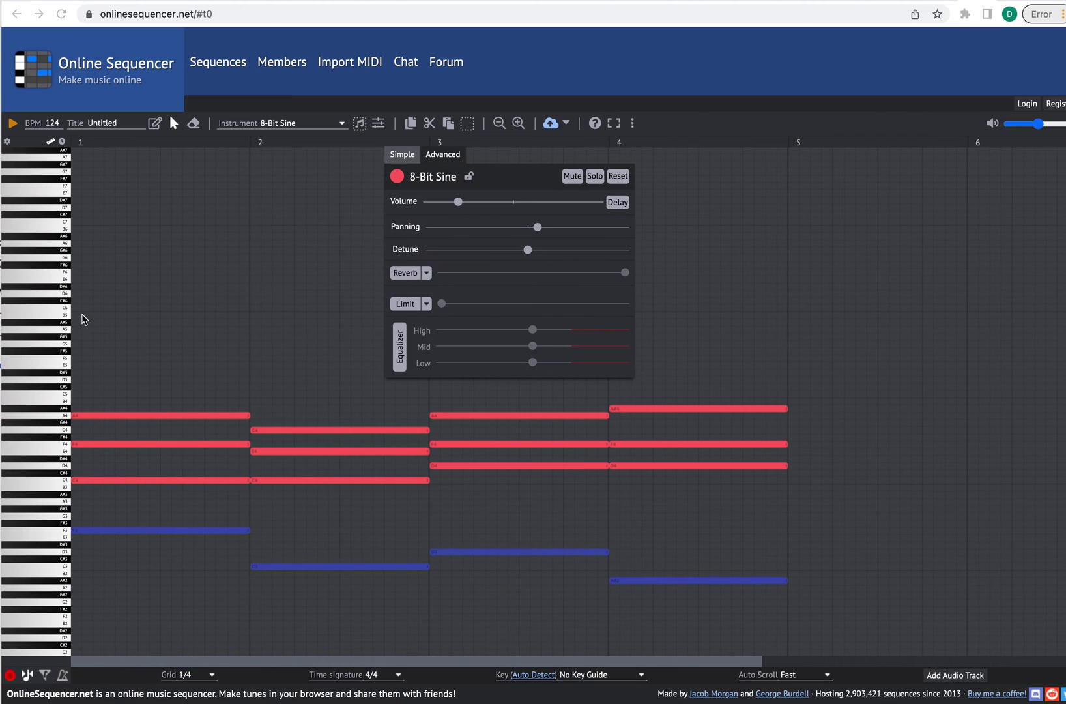
Copy all 16 chord and bass notes and paste the copy starting at bar 5
click(377, 124)
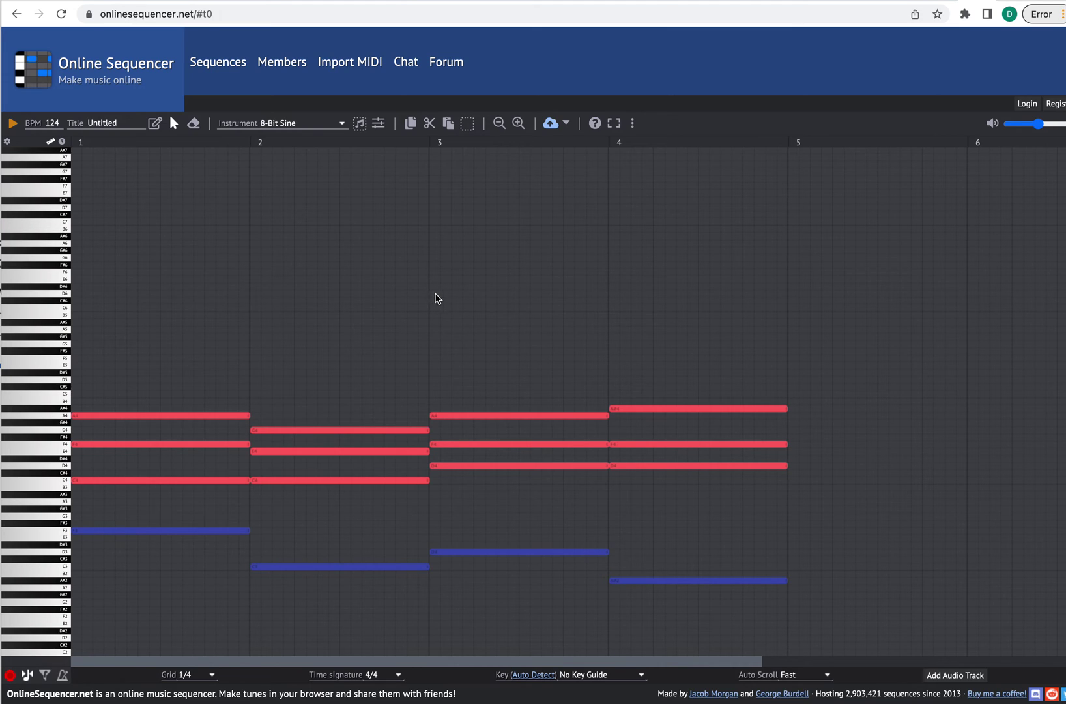
click(497, 125)
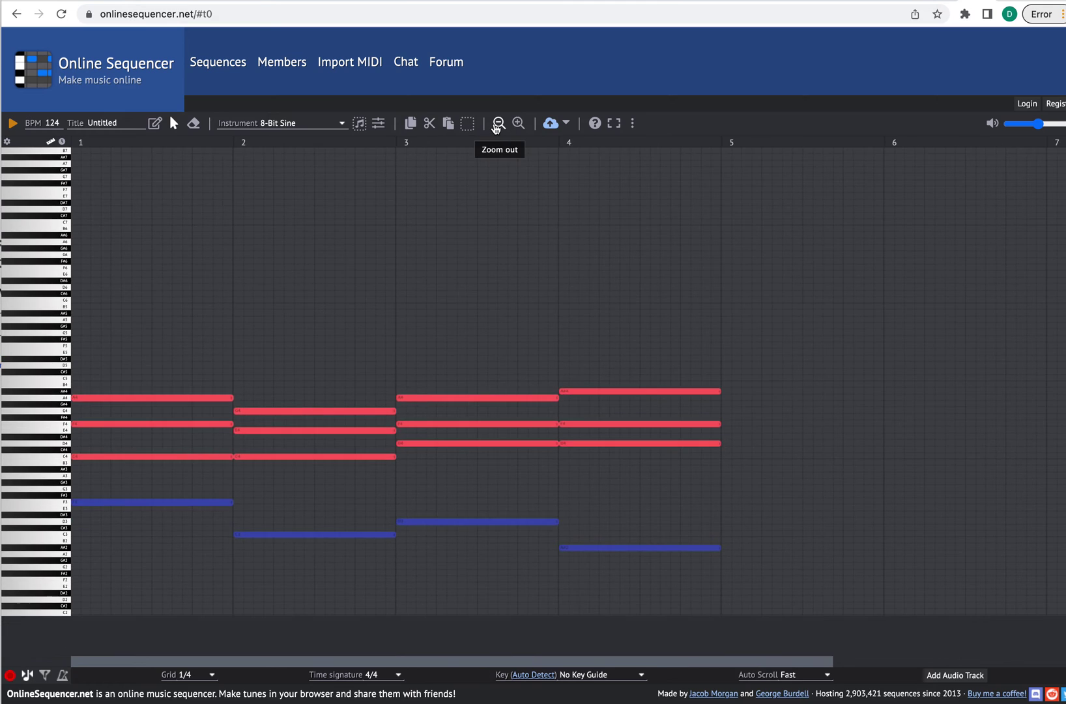
click(497, 126)
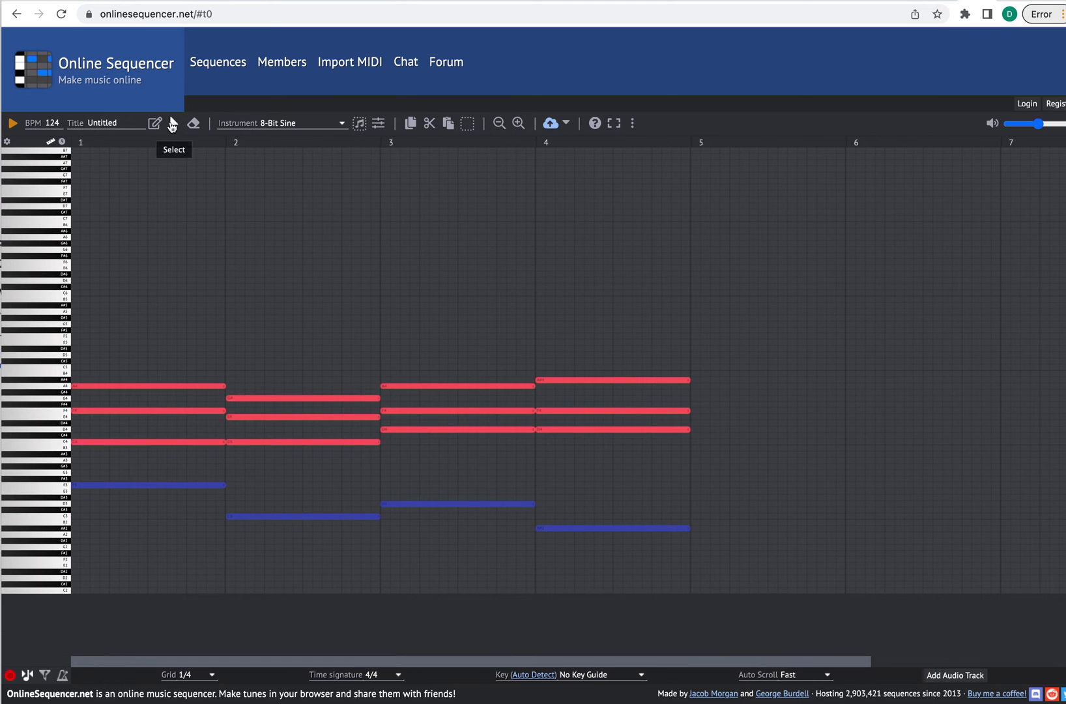
drag(869, 338, 62, 603)
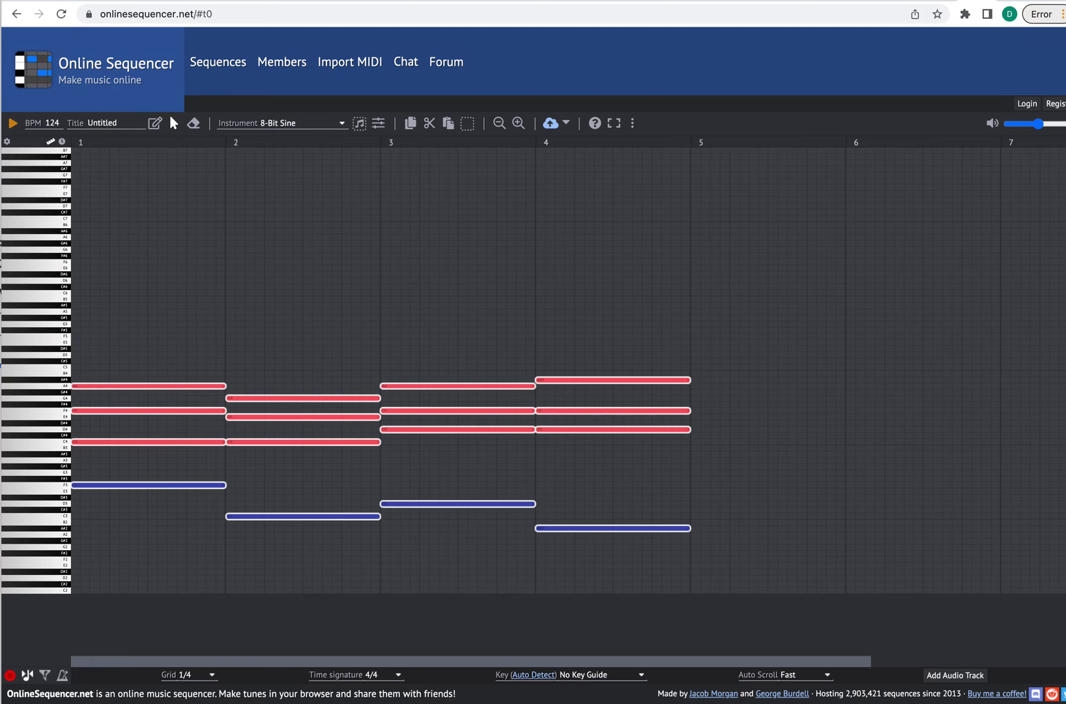
key(ctrl+c)
key(ctrl+v)
drag(86, 391, 708, 394)
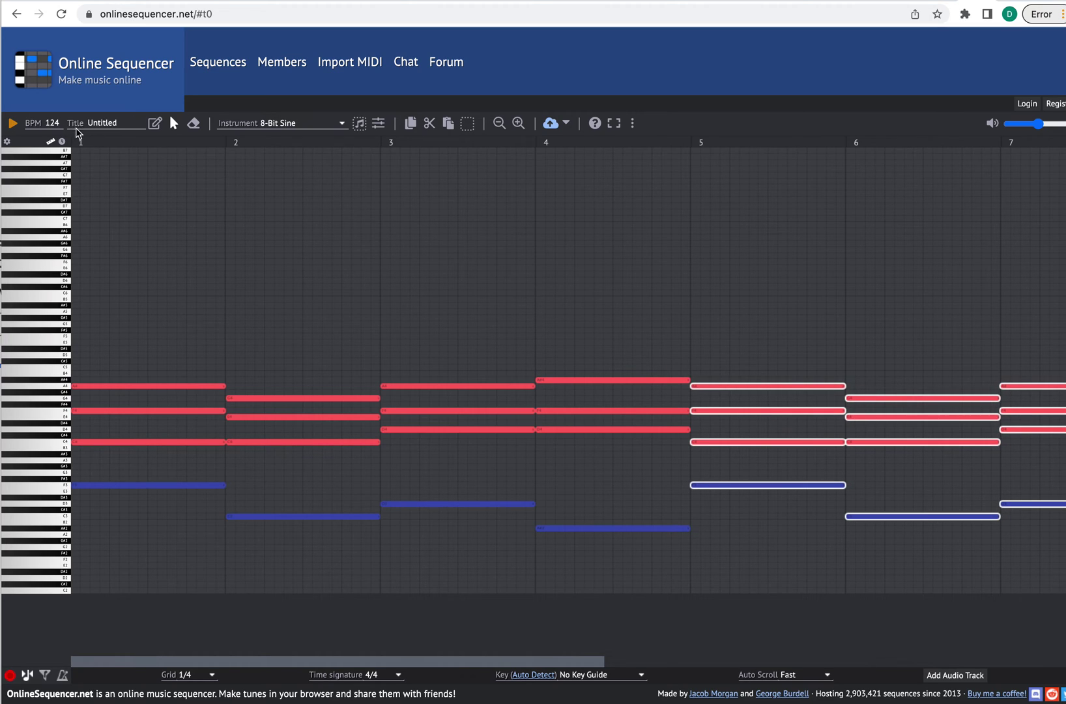
Play the eight-bar F–C–Dm–B♭ progression from the start, stop it, and show the instrument list
click(13, 125)
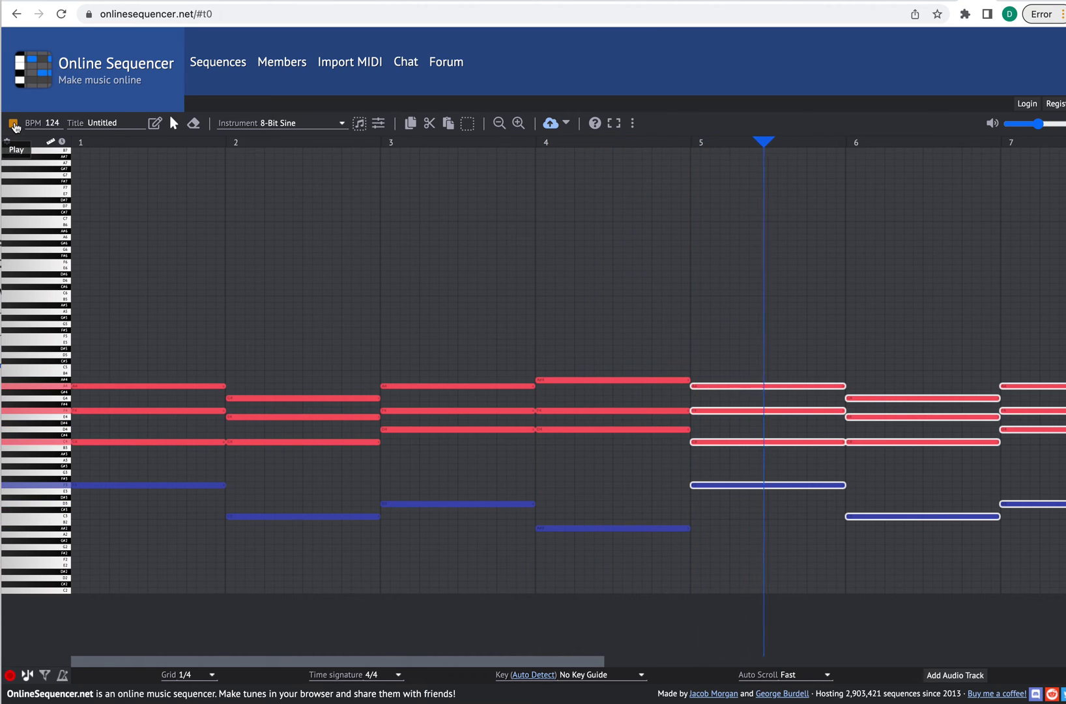
click(14, 124)
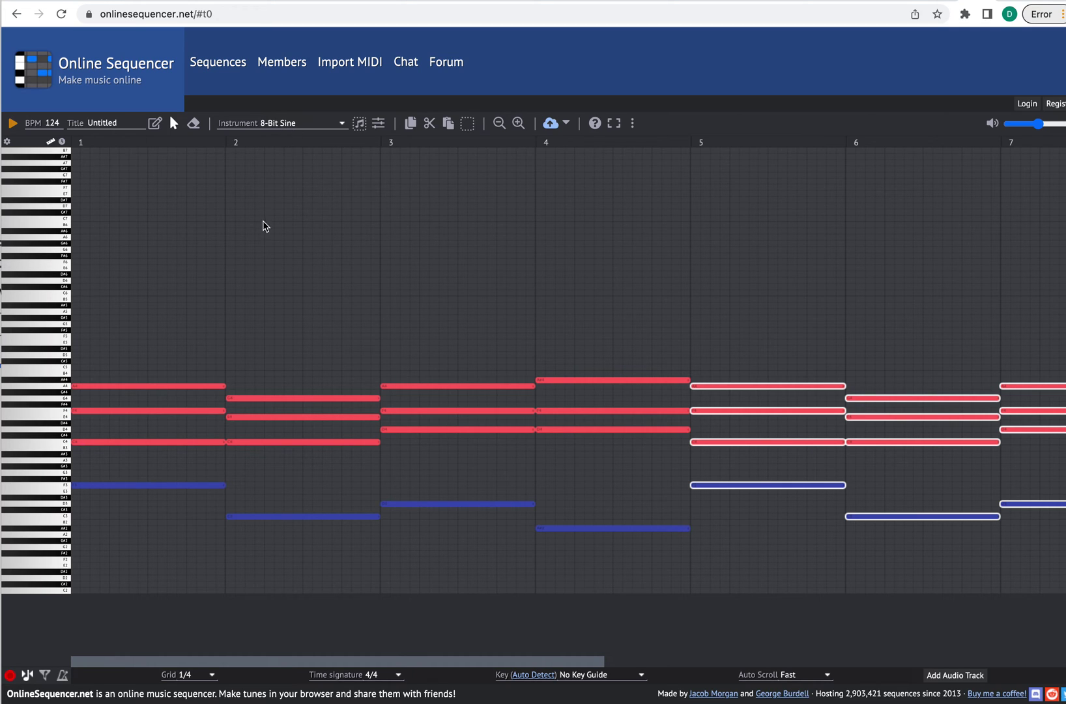
scroll(268, 242, up, 5)
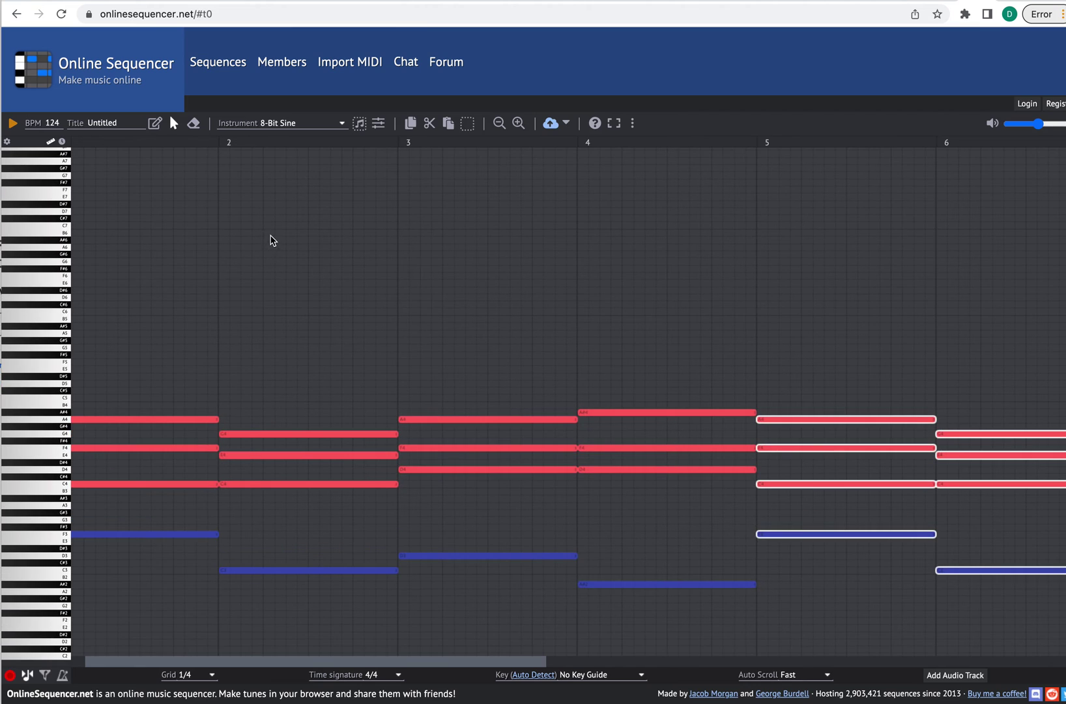
scroll(257, 238, left, 2)
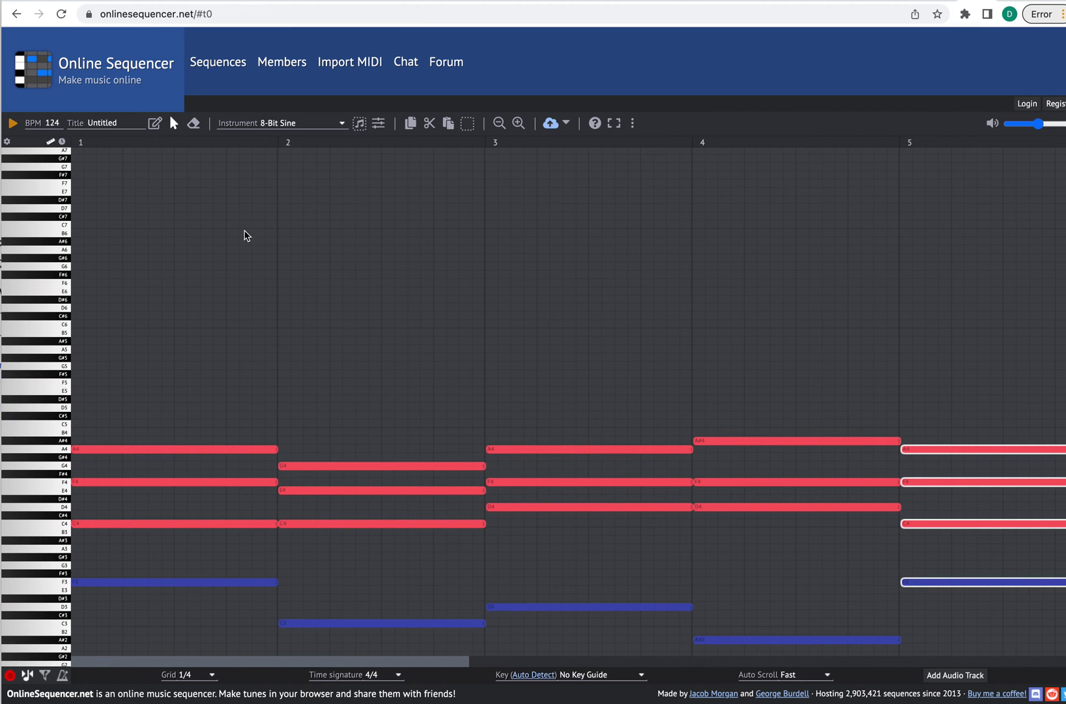
click(289, 124)
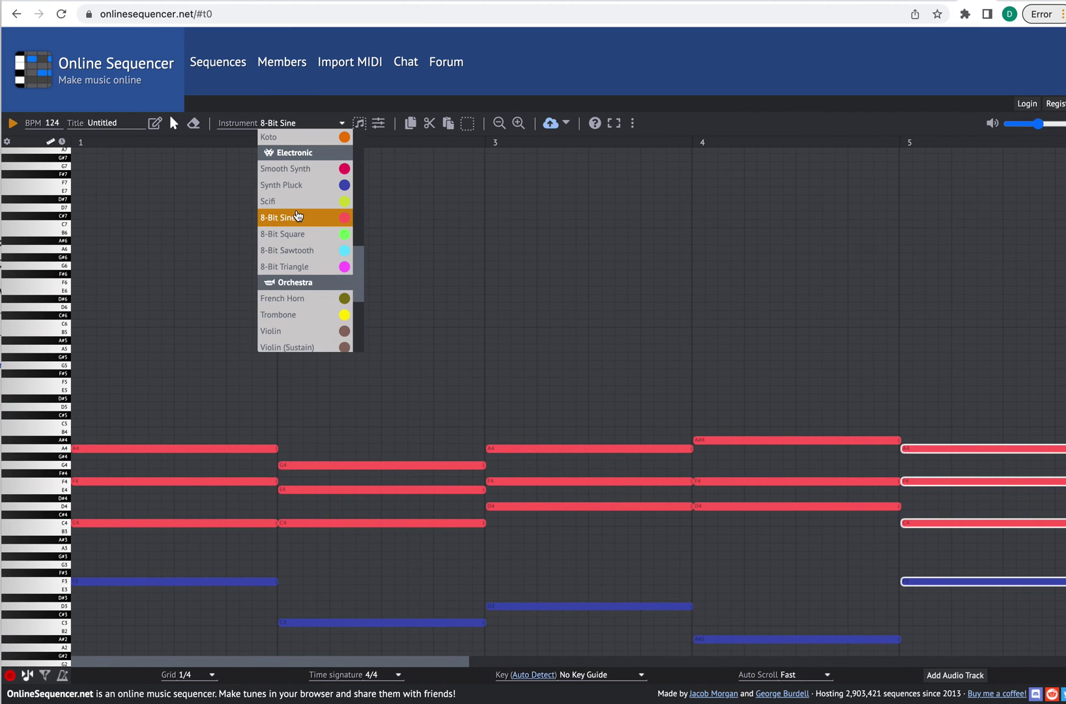
Choose 808 Drum Kit as the instrument and clear the note selection
scroll(293, 214, down, 3)
scroll(294, 213, up, 3)
scroll(294, 285, down, 6)
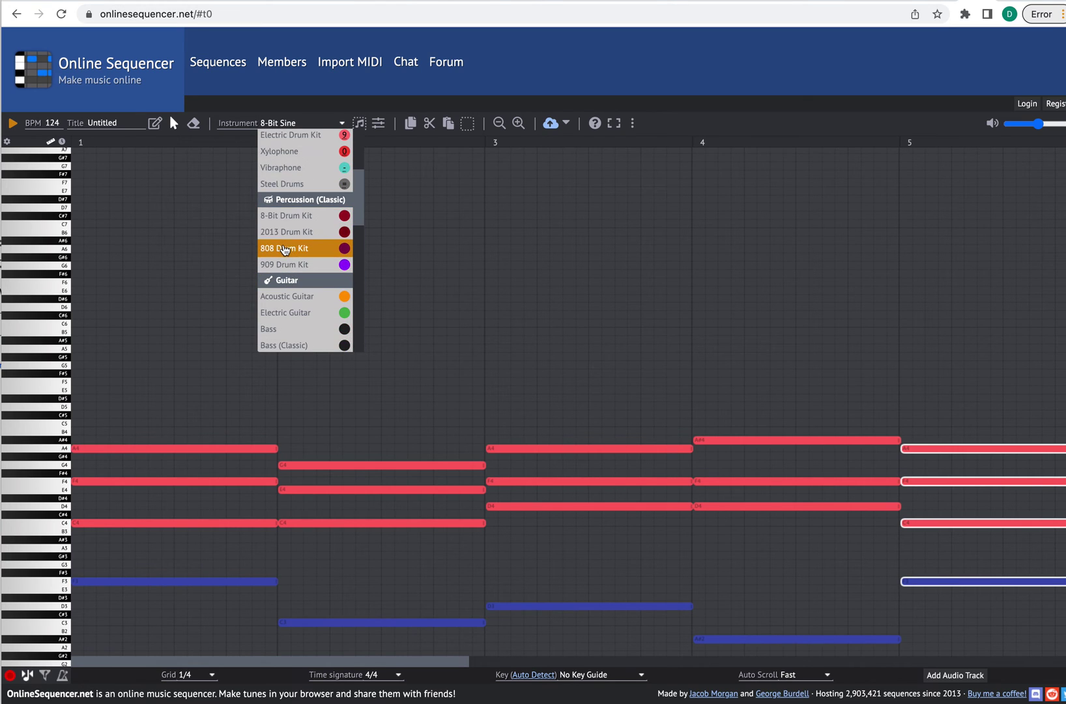
click(287, 247)
scroll(154, 355, down, 2)
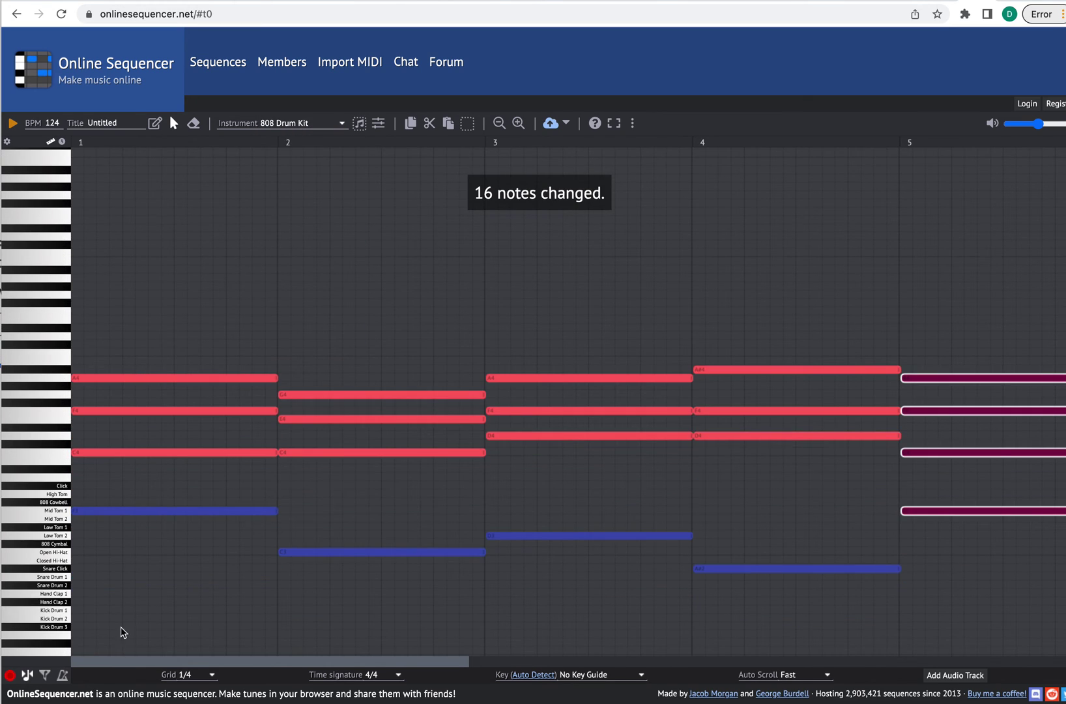
click(81, 566)
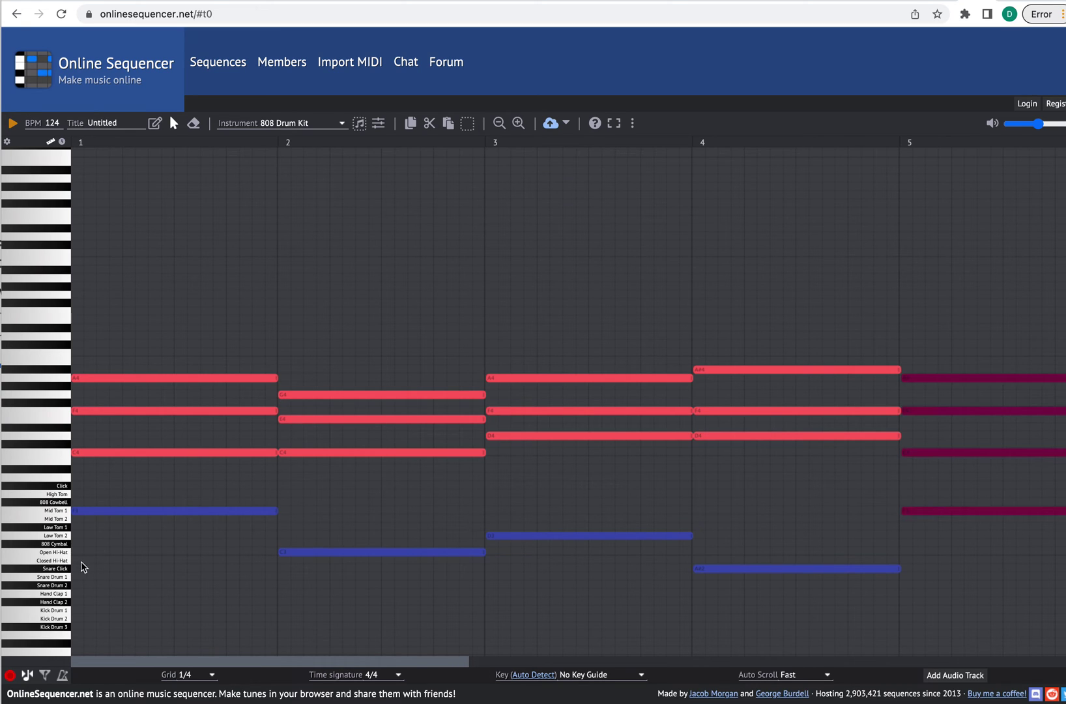
Draw a bar-1 hi-hat pattern of closed hits with three open hi-hats mixed in
click(154, 122)
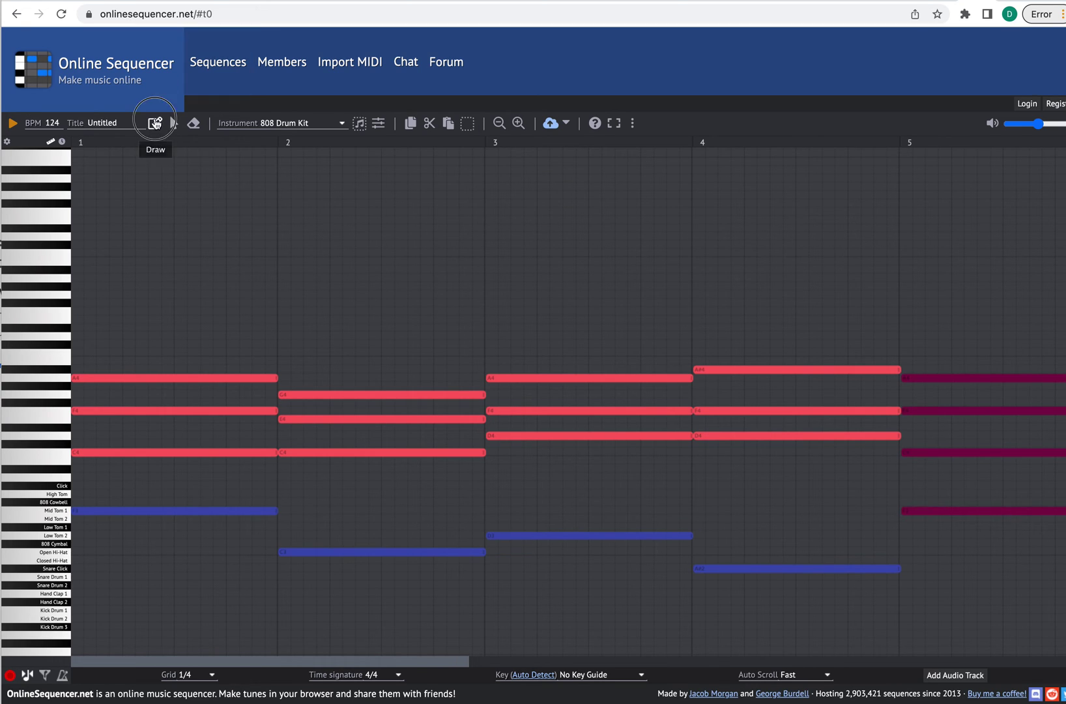
click(79, 560)
click(90, 560)
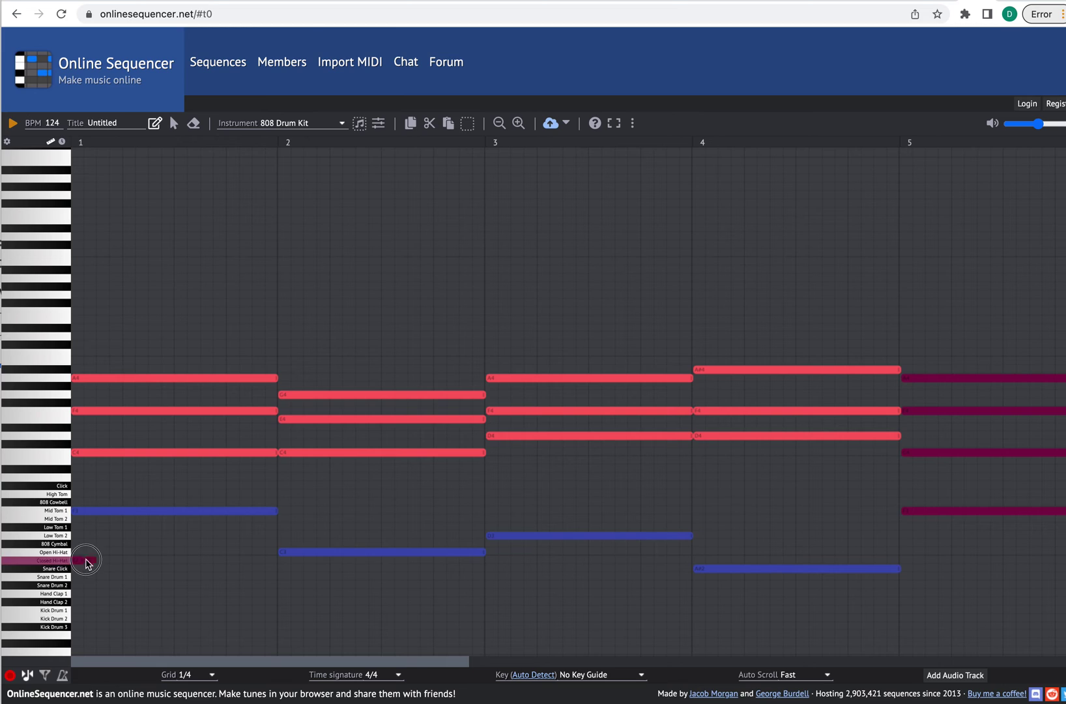
click(103, 552)
click(129, 560)
click(142, 560)
click(155, 551)
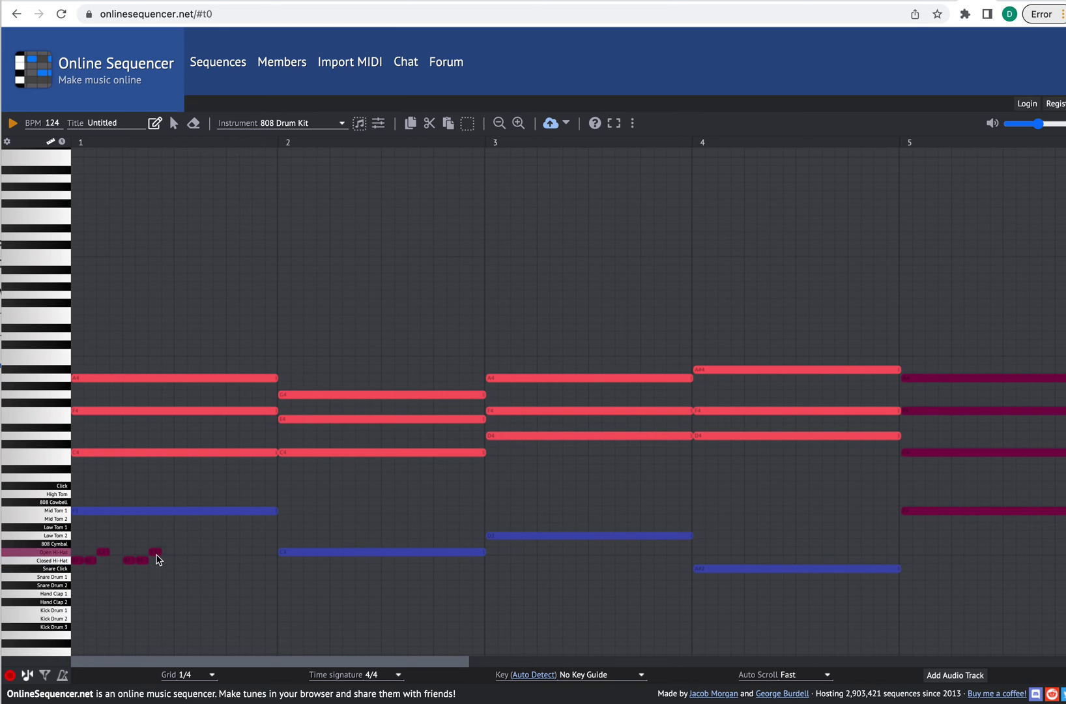
click(181, 560)
click(194, 560)
click(207, 552)
click(233, 560)
click(246, 561)
scroll(163, 600, right, 1)
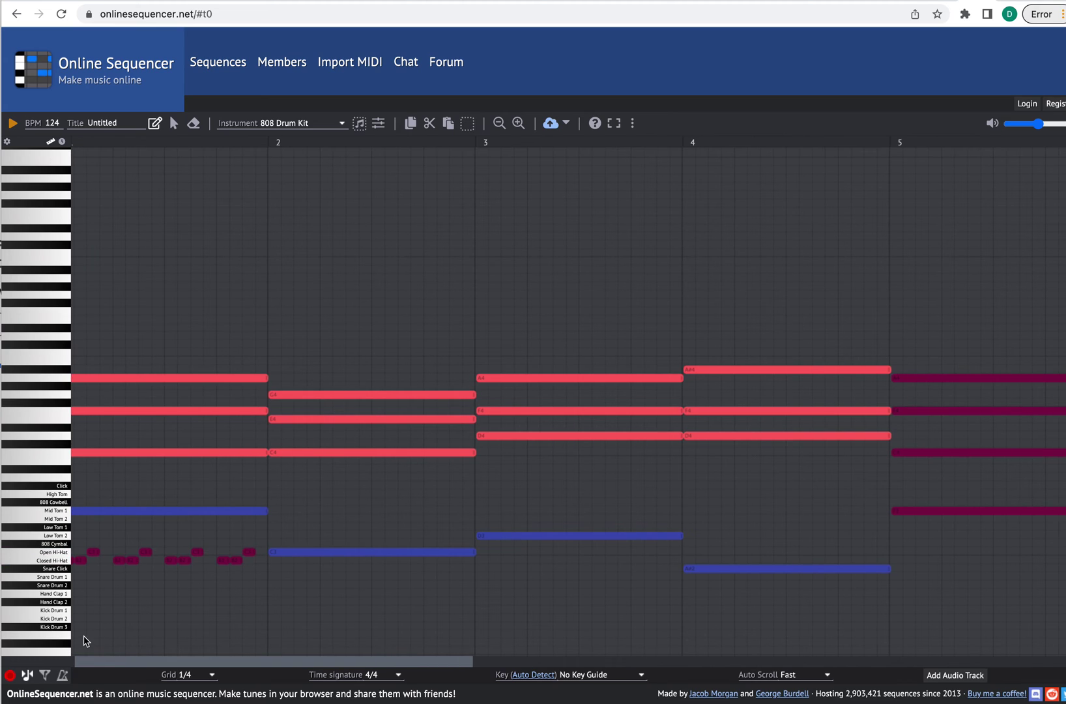
scroll(88, 626, left, 1)
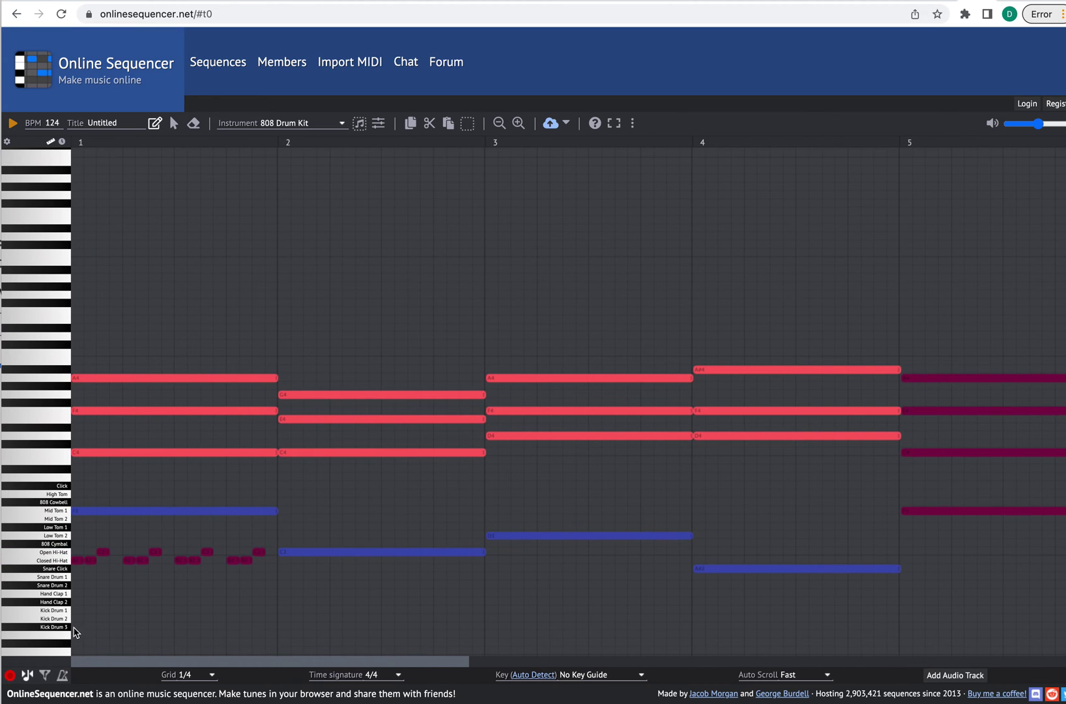
Place Kick Drum 3 hits on beats 1–4 and a Hand Clap 2 on beat 3 of bar 1
click(75, 627)
click(128, 627)
click(191, 626)
drag(189, 632, 183, 630)
click(226, 628)
click(180, 601)
click(378, 123)
Lower the 808 Drum Kit volume, removing an accidental Click note
mouse_move(514, 206)
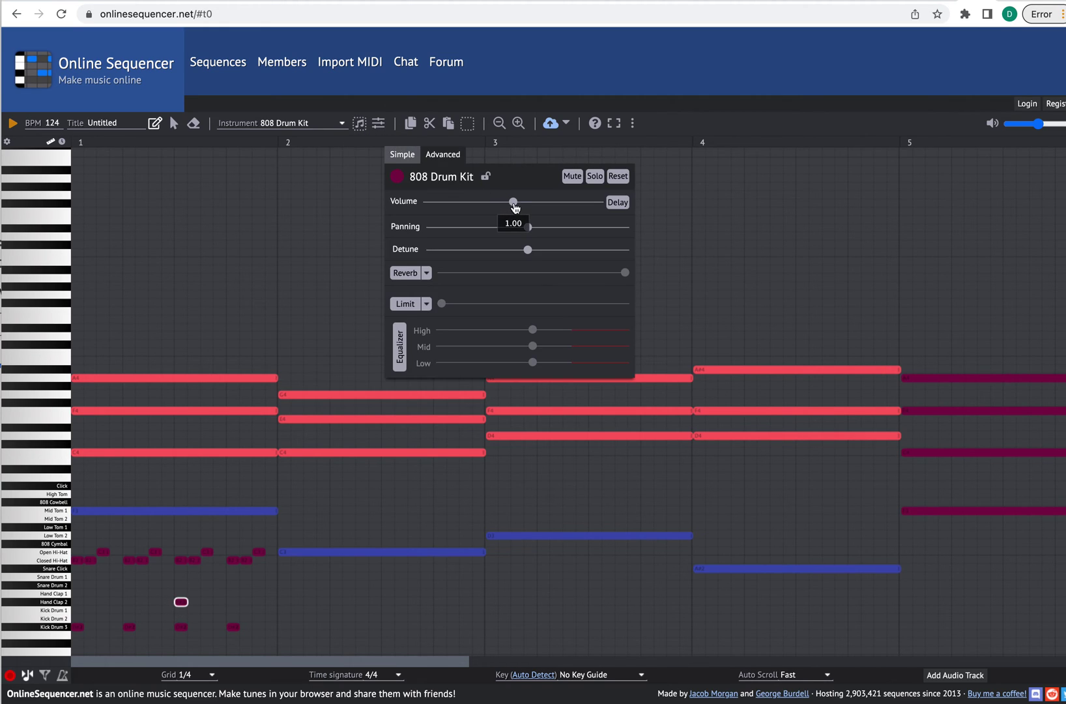
drag(514, 205, 495, 207)
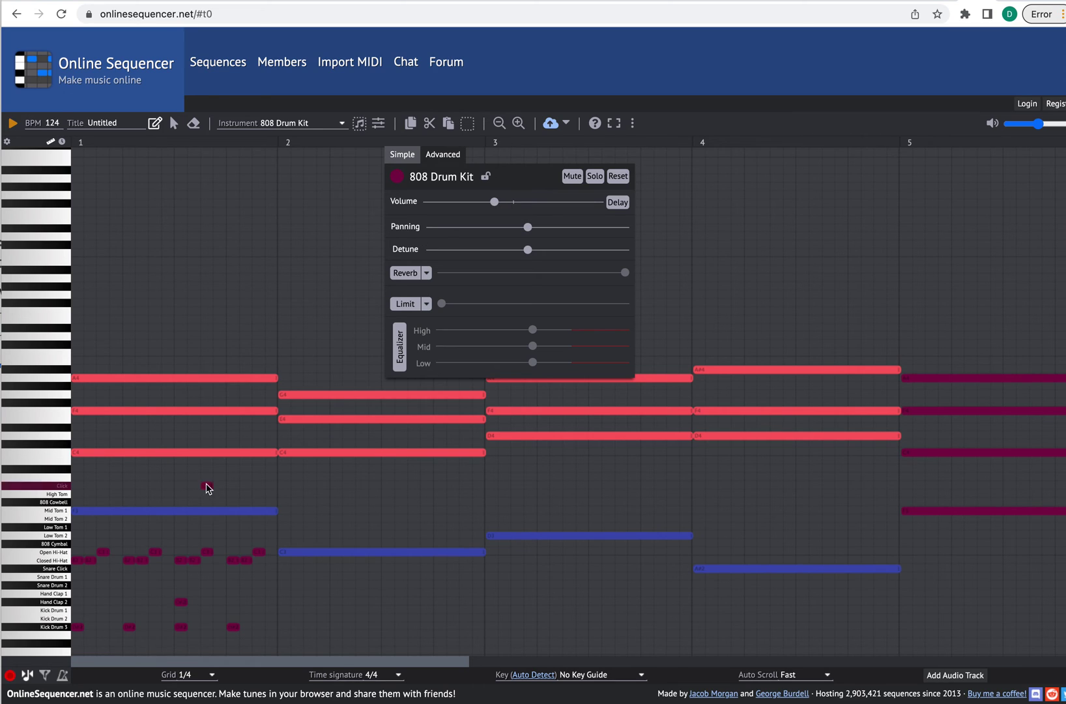
click(207, 487)
right_click(206, 487)
Draw Low Tom 1 and Low Tom 2 hits in bar 1's second half, deleting stray notes
click(182, 528)
click(194, 529)
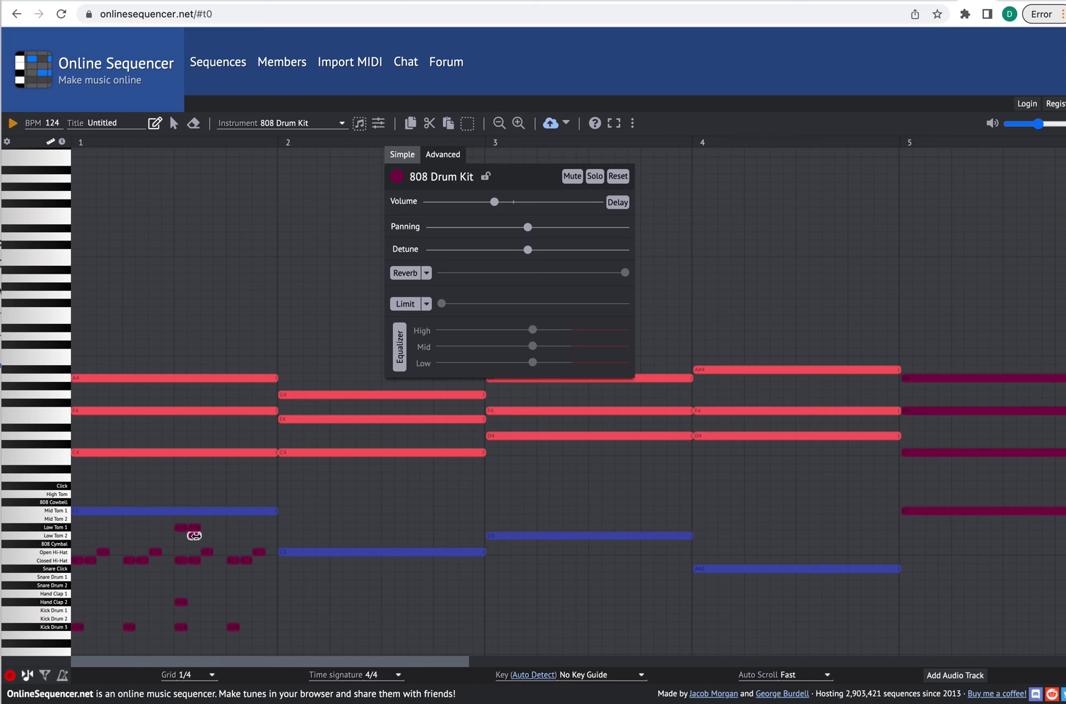
click(221, 536)
click(234, 535)
click(270, 529)
right_click(259, 535)
right_click(259, 544)
click(269, 536)
right_click(270, 527)
click(194, 526)
Test the beat with playback, then add a closing Low Tom 2 hit to the fill
click(13, 123)
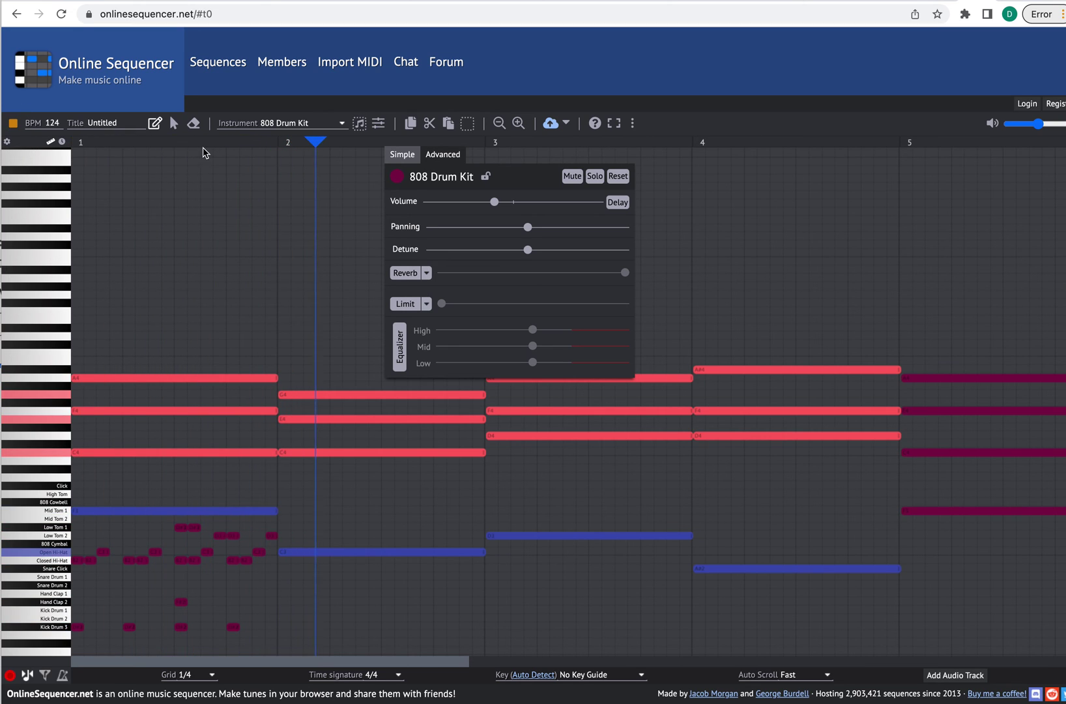
key(space)
click(260, 535)
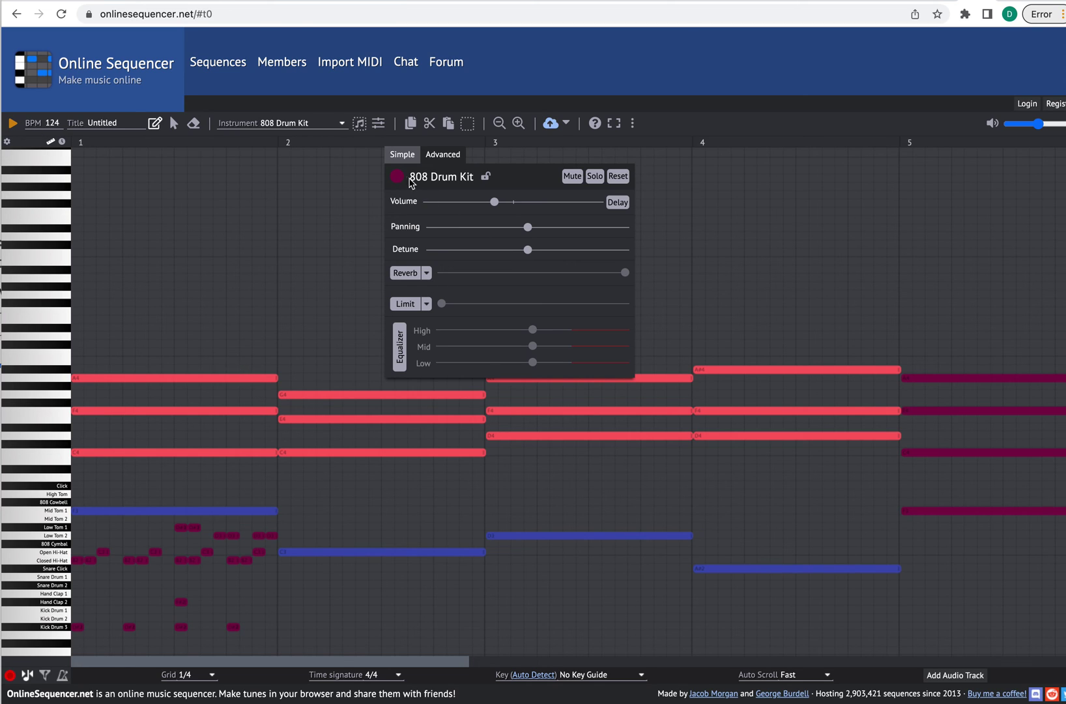
click(378, 123)
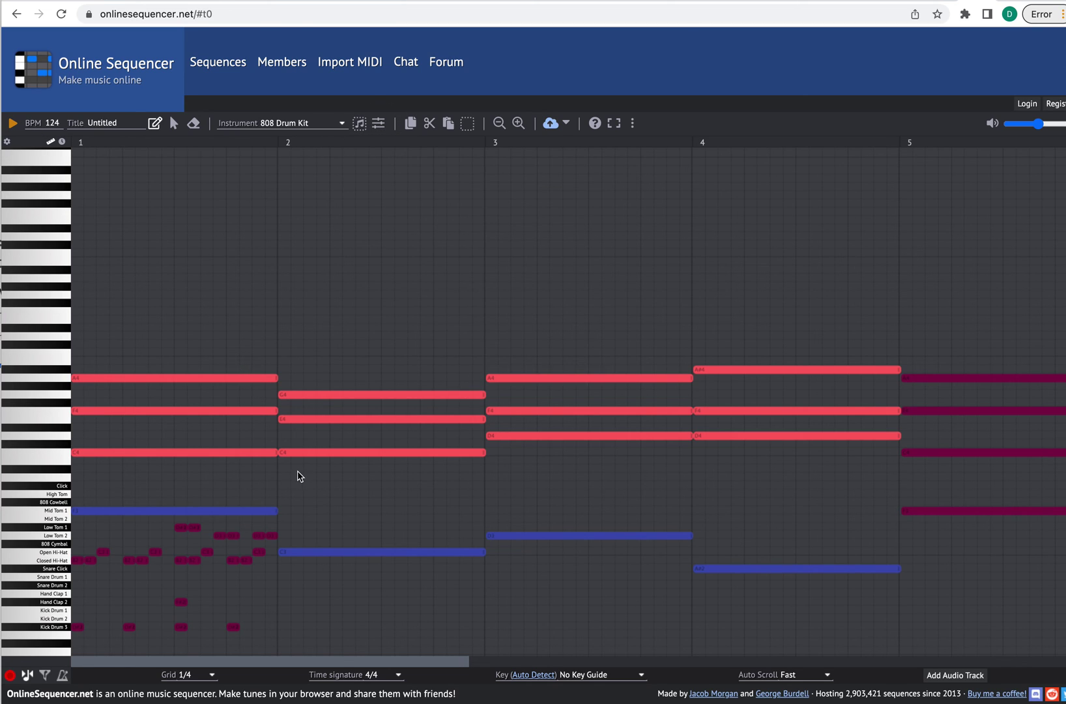
Copy bar 1's drum notes and paste the pattern into bar 2
click(173, 123)
drag(279, 644, 28, 509)
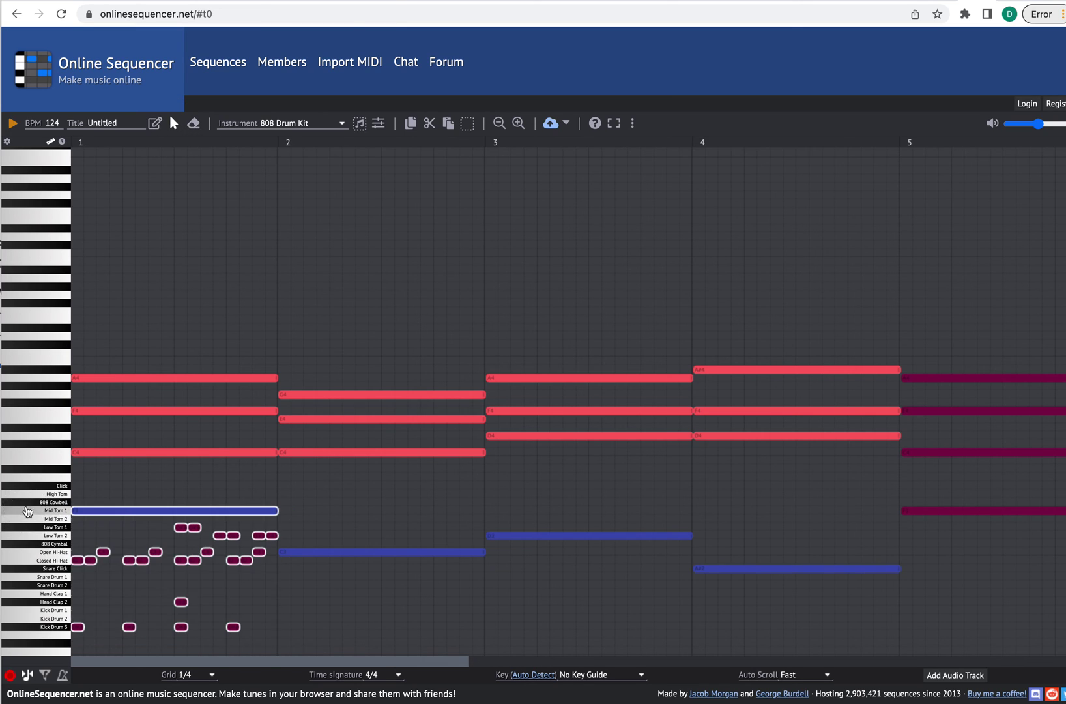
click(117, 547)
drag(273, 643, 56, 525)
key(ctrl+c)
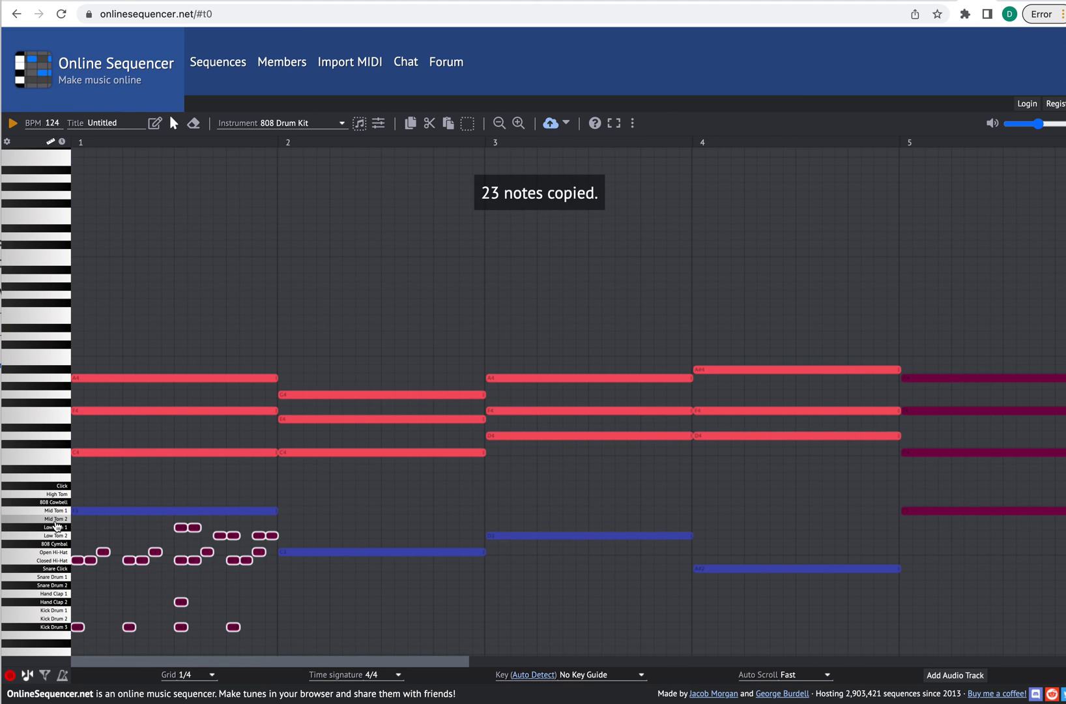
key(ctrl+v)
drag(91, 560, 699, 564)
Paste further copies of the drum pattern into bars 3 through 8
key(ctrl+v)
key(ctrl+c)
key(ctrl+v)
scroll(673, 566, right, 6)
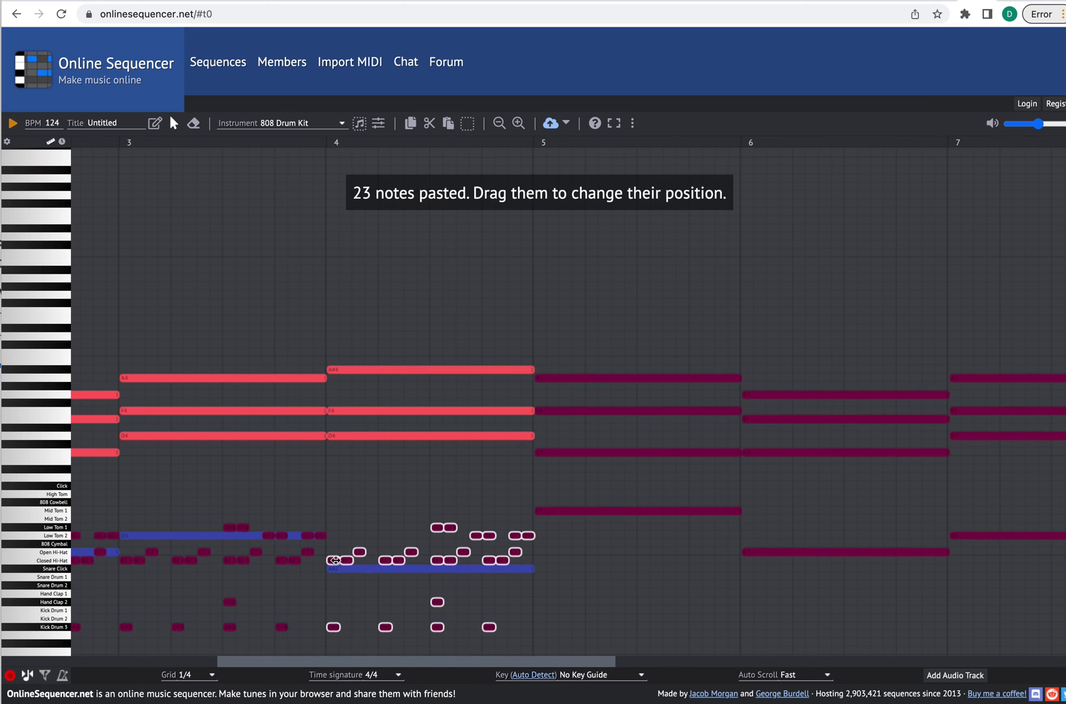
drag(333, 564, 540, 565)
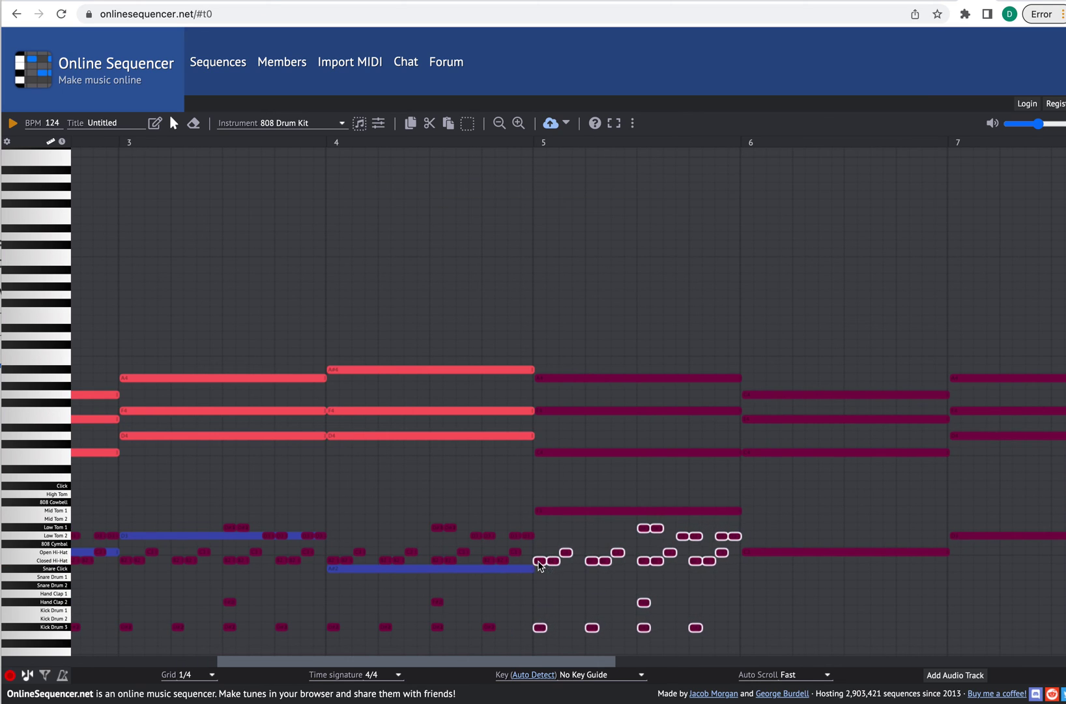
scroll(529, 563, right, 6)
key(super+c)
key(super+v)
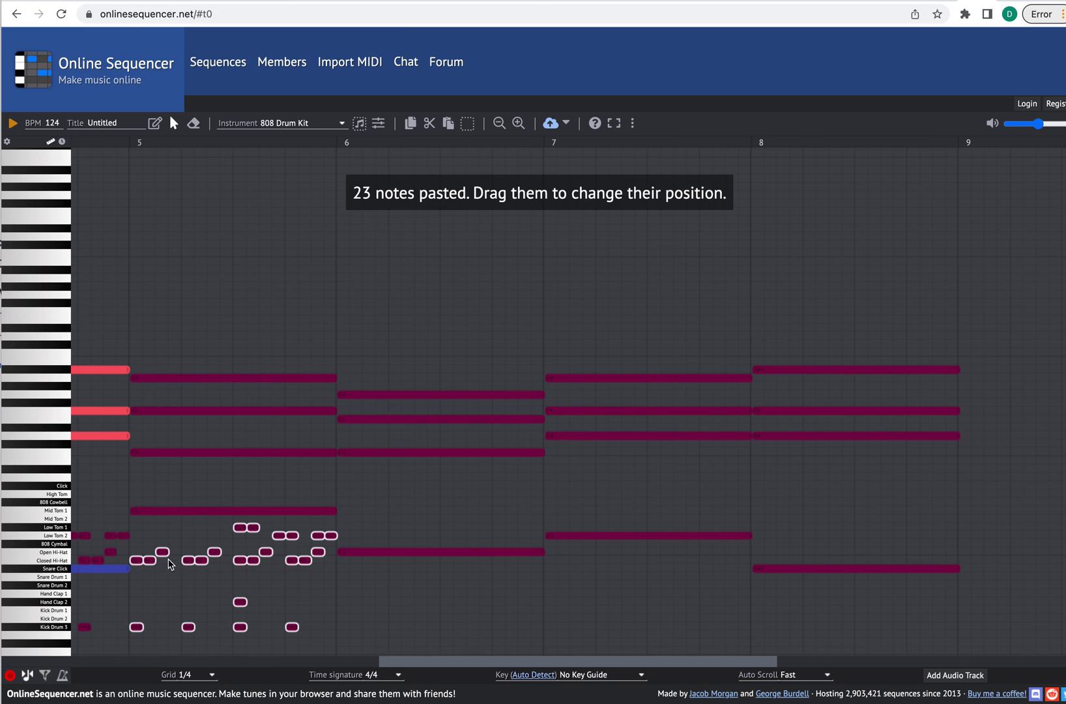
drag(137, 563, 755, 566)
key(super+c)
key(super+v)
key(super+c)
key(super+v)
scroll(721, 568, left, 10)
scroll(721, 568, left, 5)
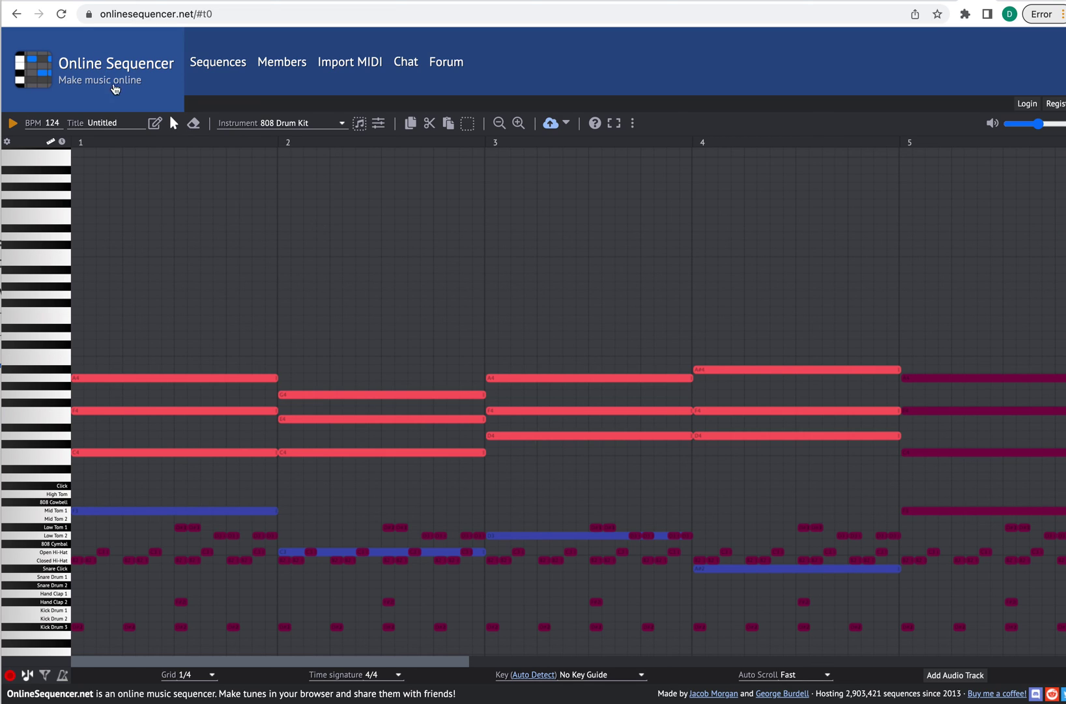
Draw Mid Tom 1 hits, two Mid Tom 2 hits and a Low Tom 1 ending bar 4
click(154, 123)
drag(809, 514, 835, 514)
click(843, 519)
click(856, 519)
click(869, 527)
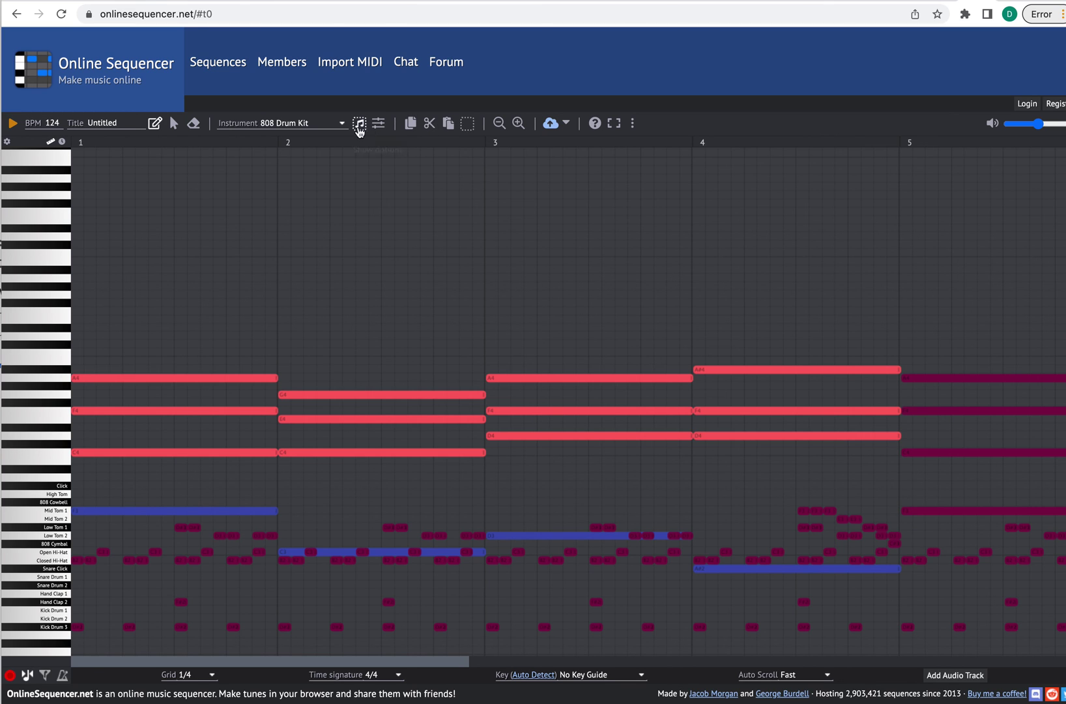
click(499, 124)
click(499, 124)
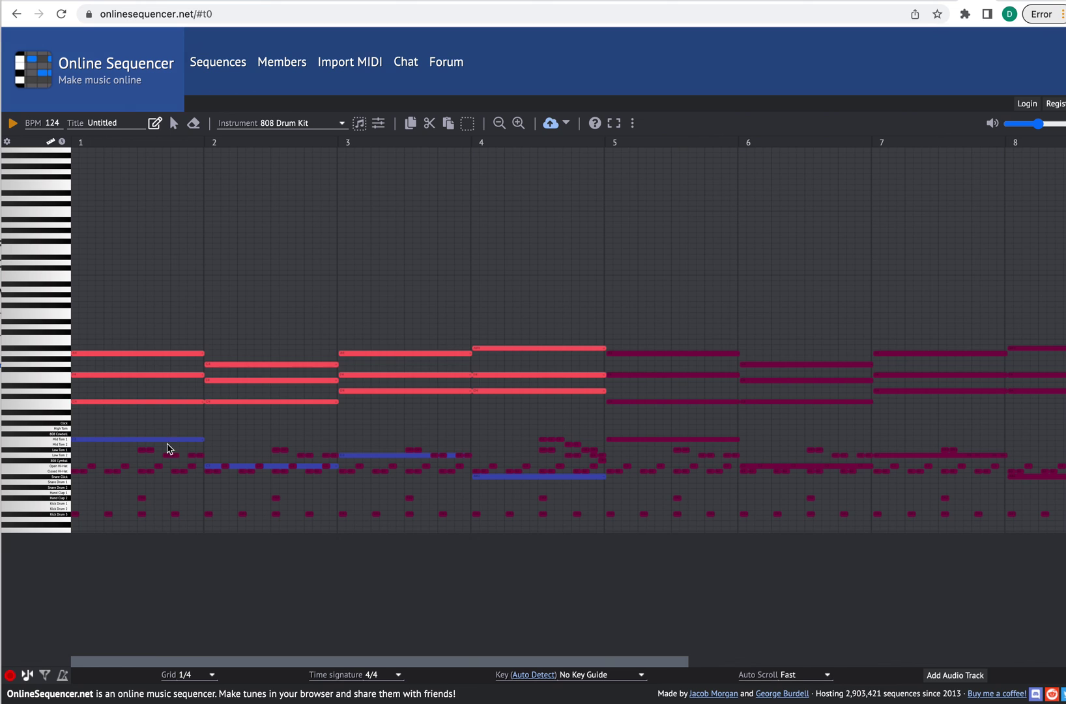
Turn the 808 Drum Kit volume further down while listening to the eight-bar playback
click(13, 125)
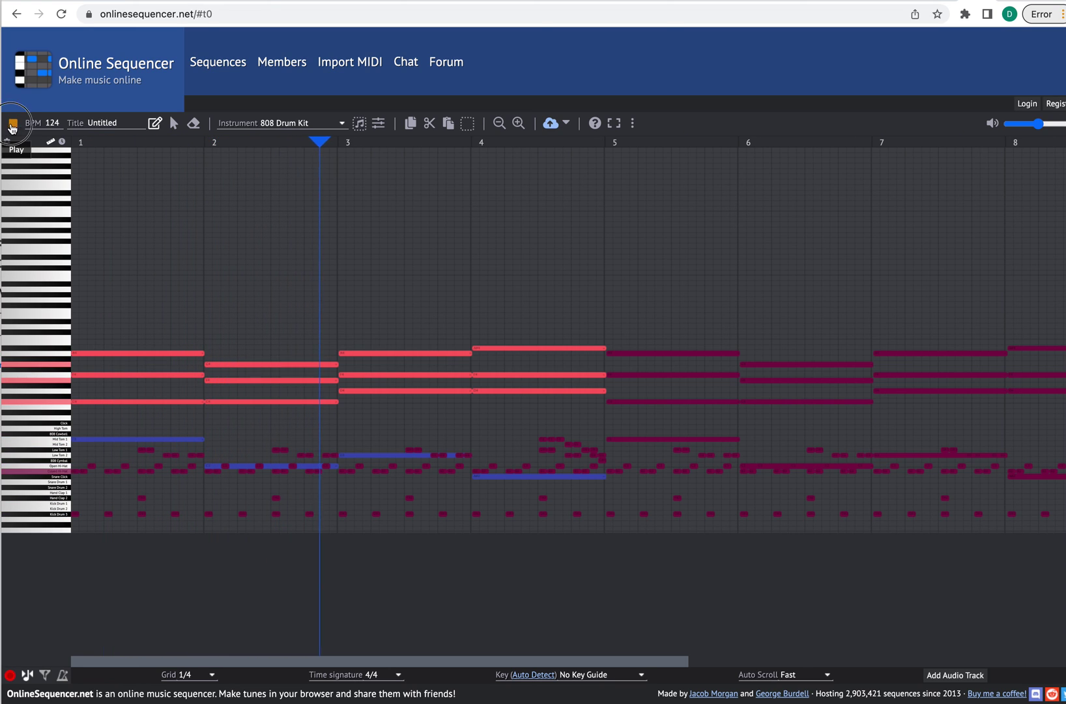
click(13, 124)
click(379, 125)
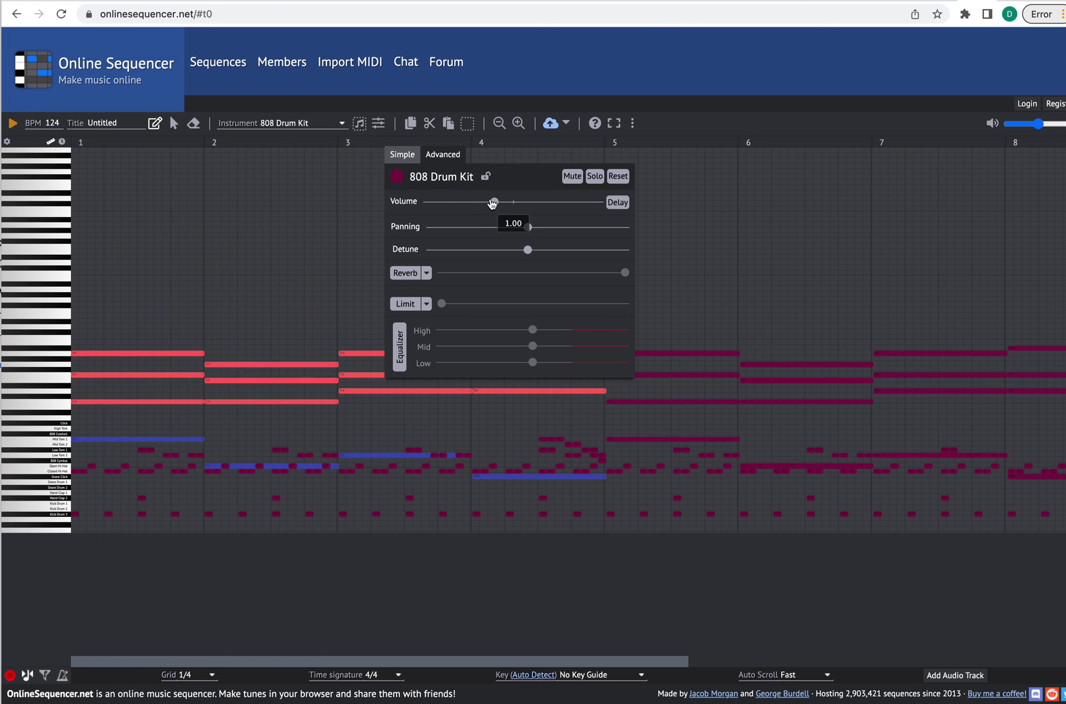
drag(494, 202, 460, 202)
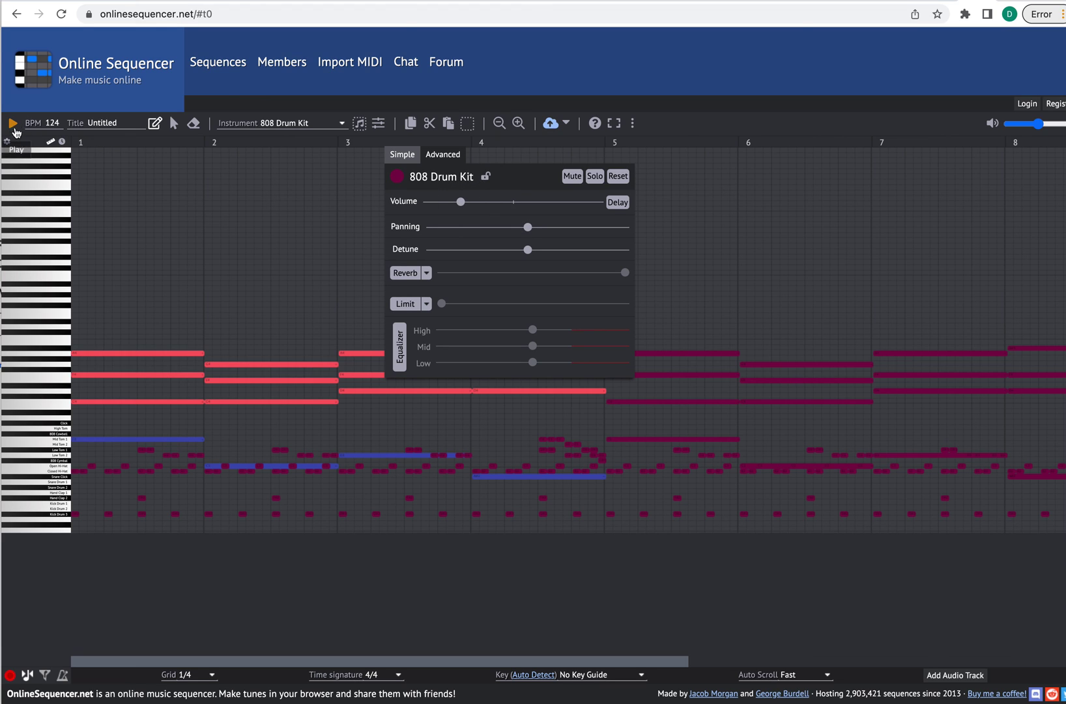
key(space)
drag(460, 202, 437, 203)
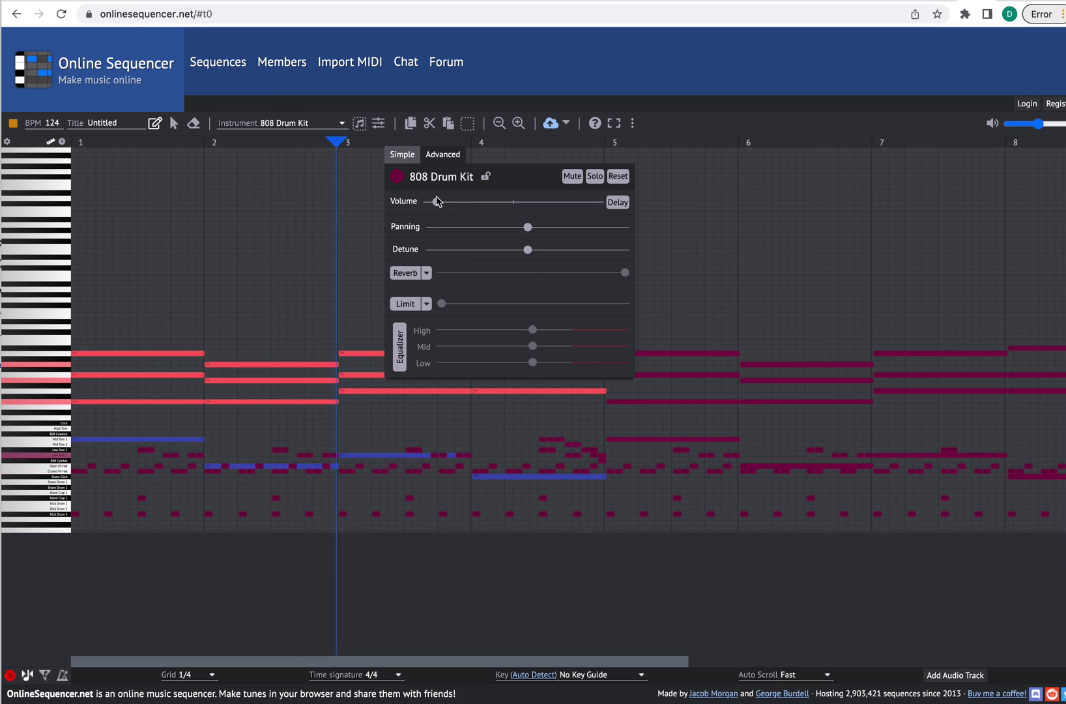
drag(437, 202, 444, 202)
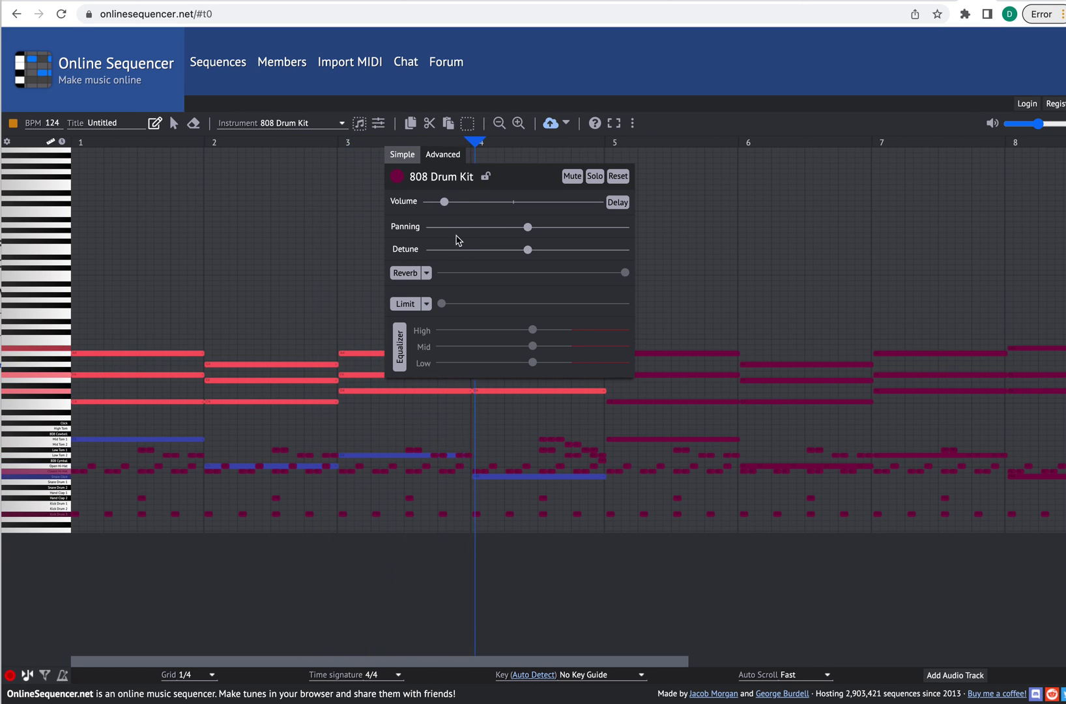
click(12, 123)
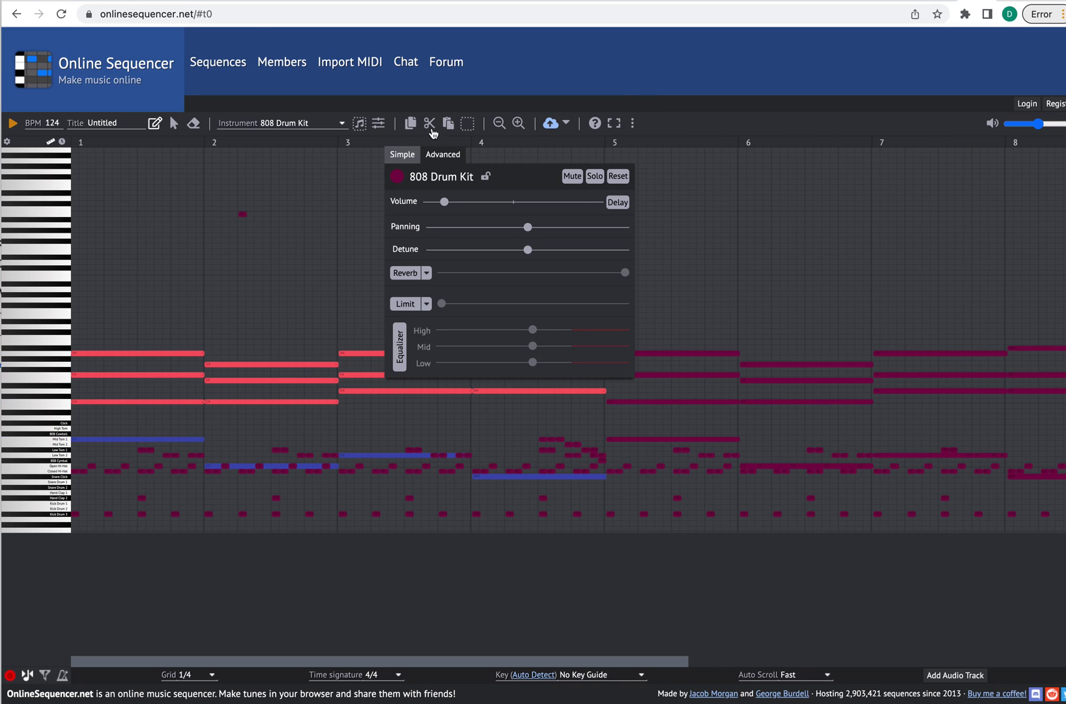
click(380, 124)
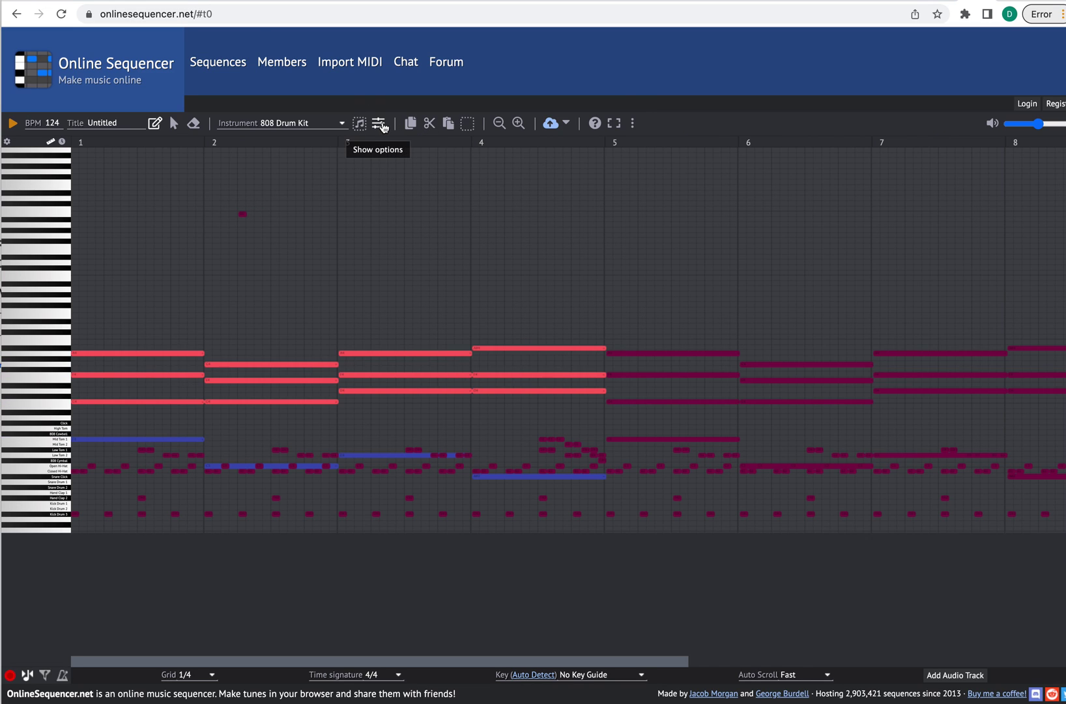